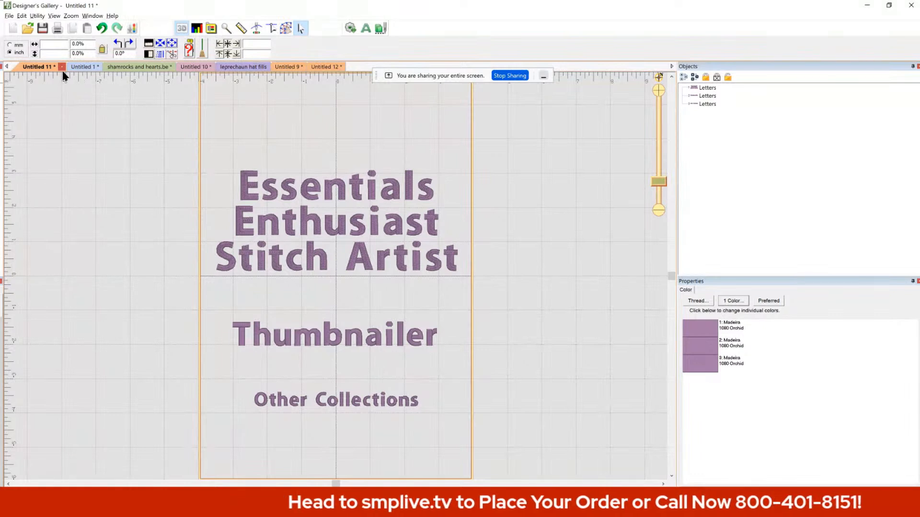
Enlarge the heart and shamrock picture in Untitled 1 to about 8 5/16 inches square and activate the digitizing tools.
click(80, 68)
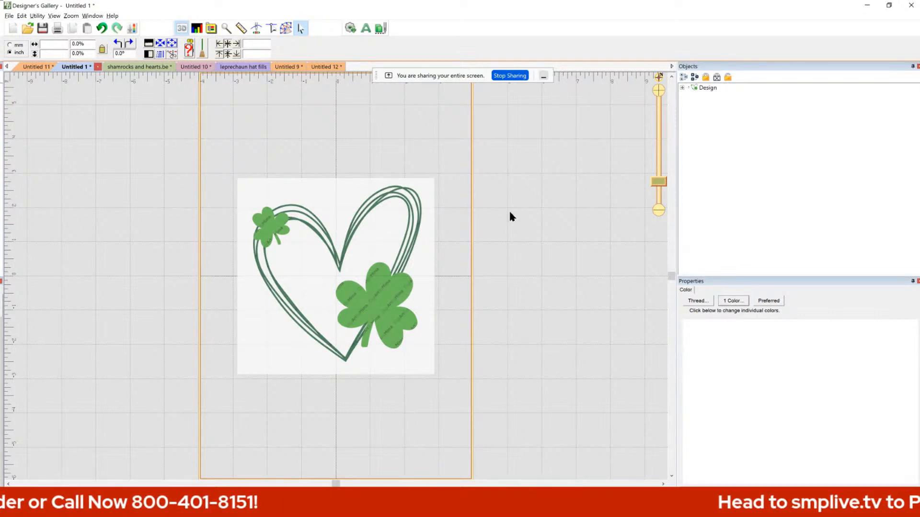
click(347, 272)
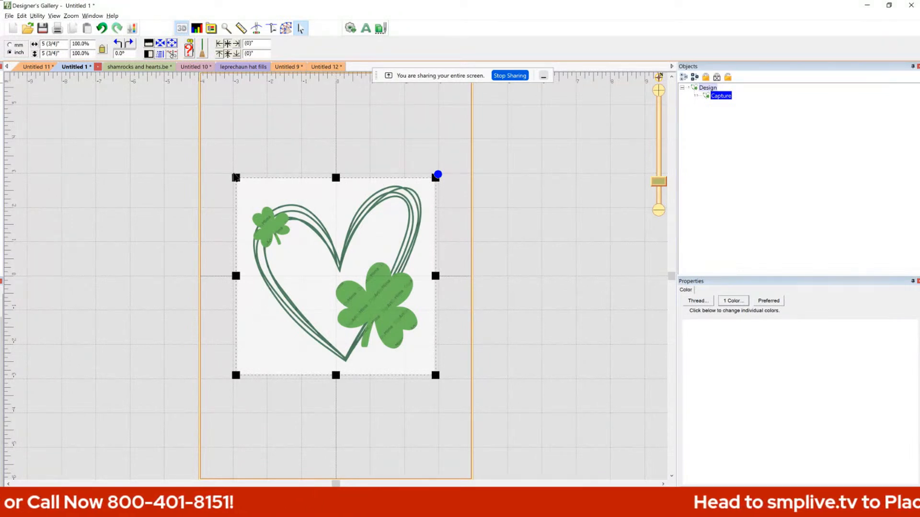
drag(230, 175, 207, 134)
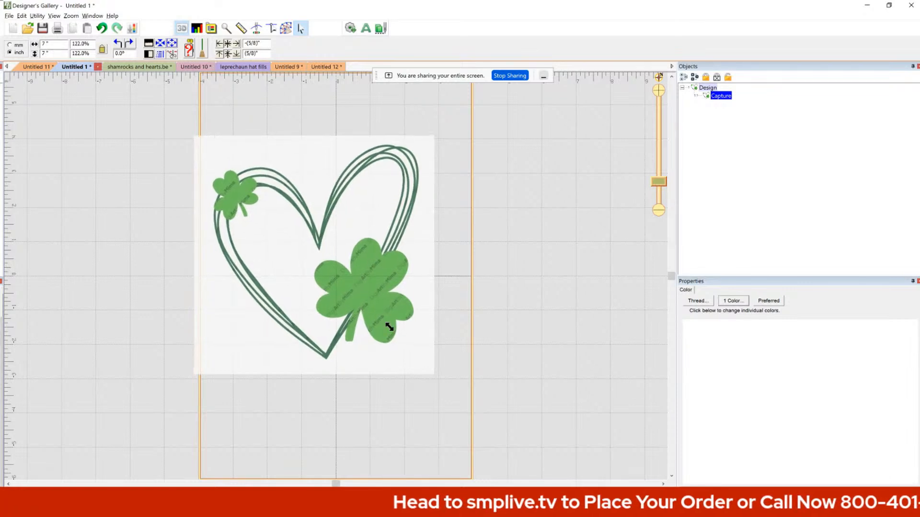
drag(437, 376, 476, 396)
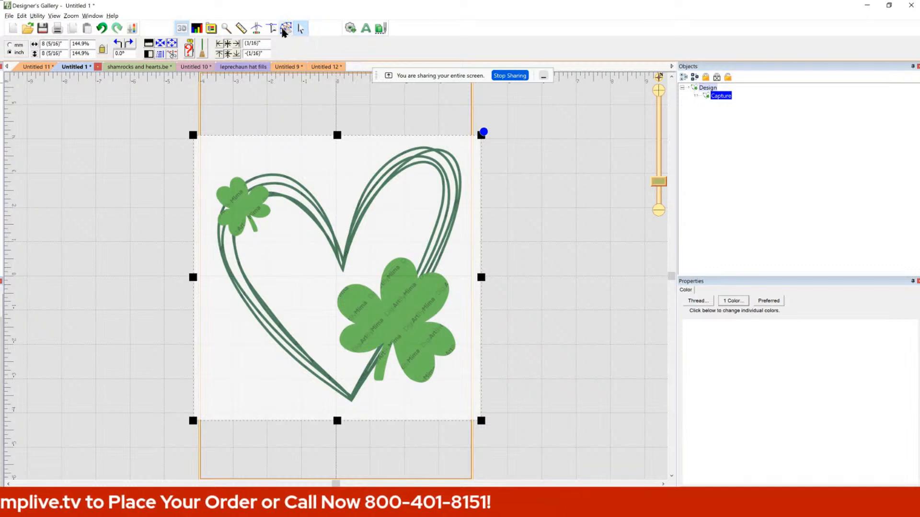
click(285, 28)
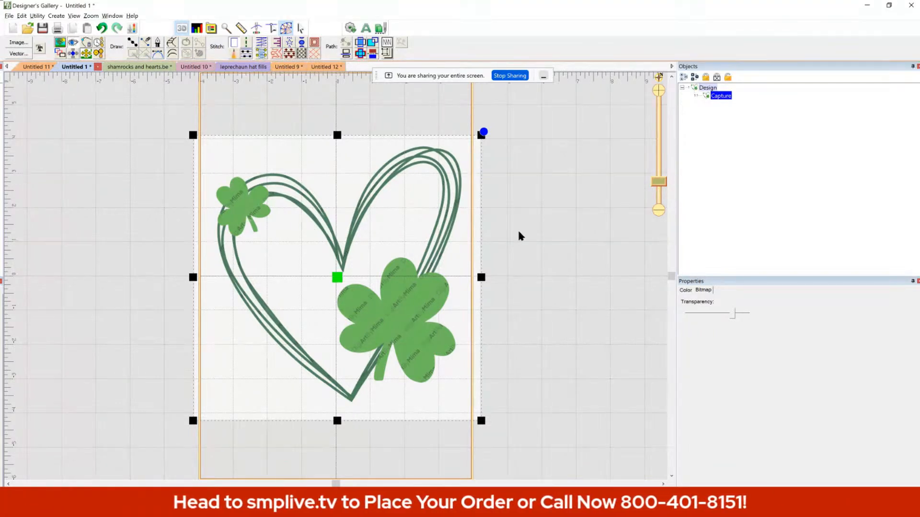
click(531, 231)
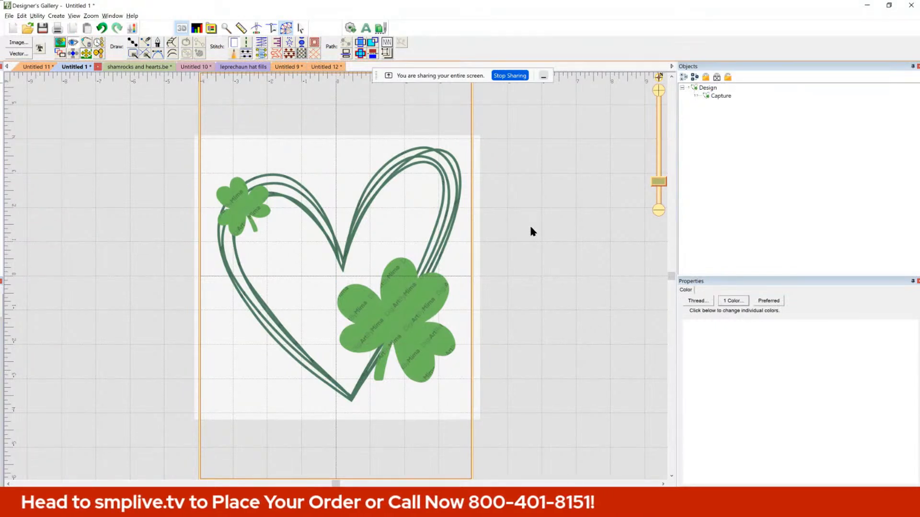
Draw an open, curving multi-point line in the empty area beside the heart picture and finish it.
click(147, 44)
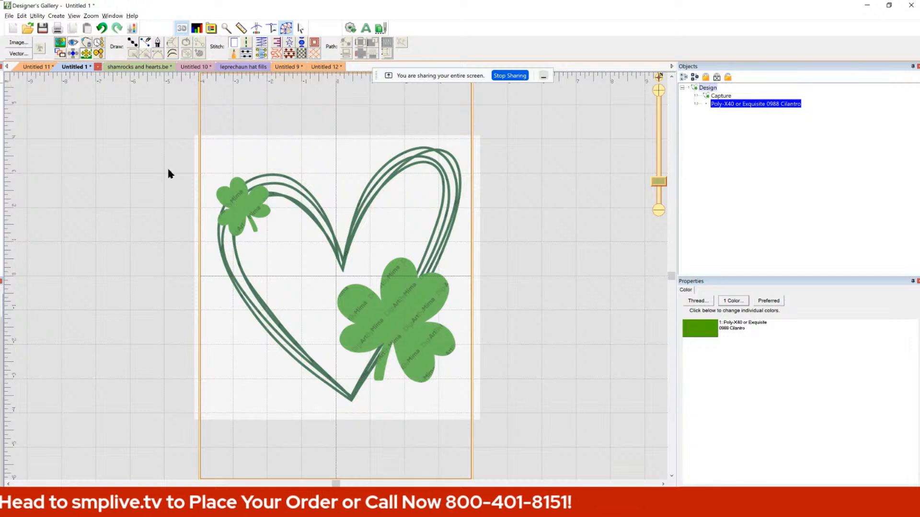
click(156, 219)
click(92, 254)
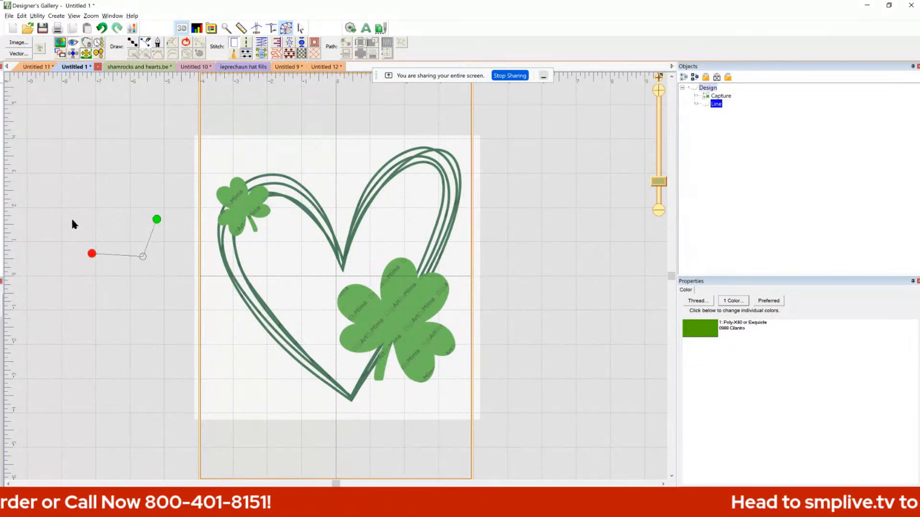
click(90, 176)
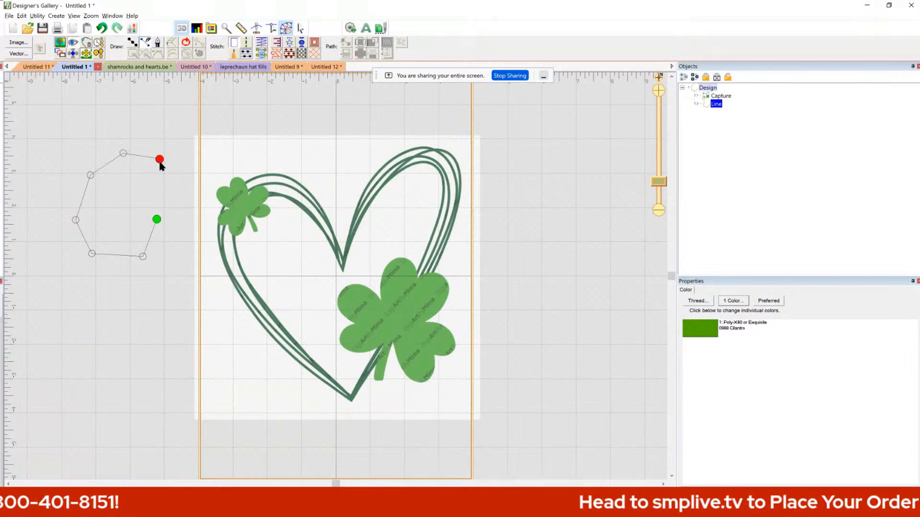
click(176, 221)
click(157, 263)
click(153, 305)
click(161, 332)
click(140, 365)
click(94, 365)
right_click(92, 366)
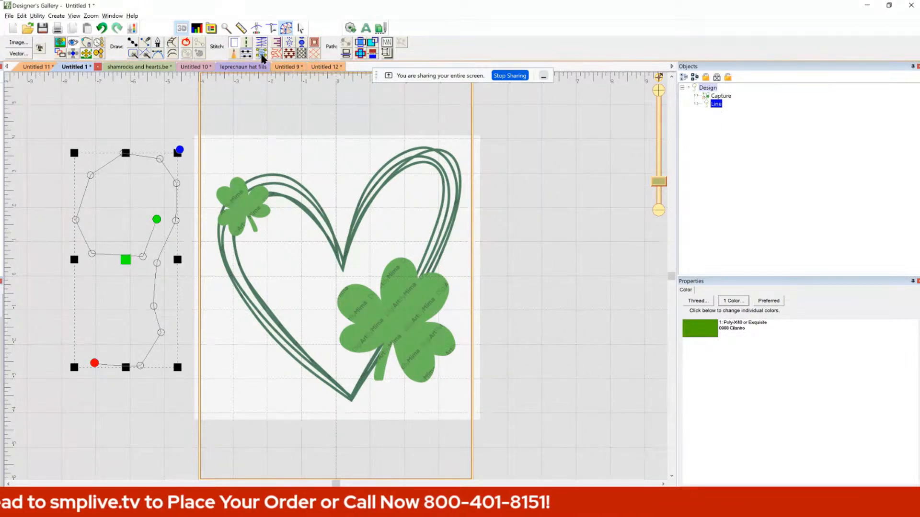
Try a run stitch and a satin border on the practice line, and delete it.
click(246, 46)
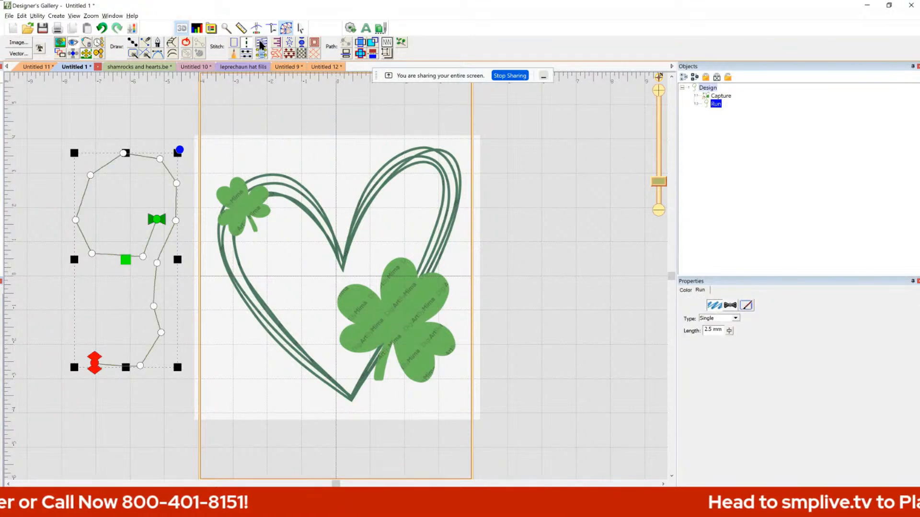
click(262, 42)
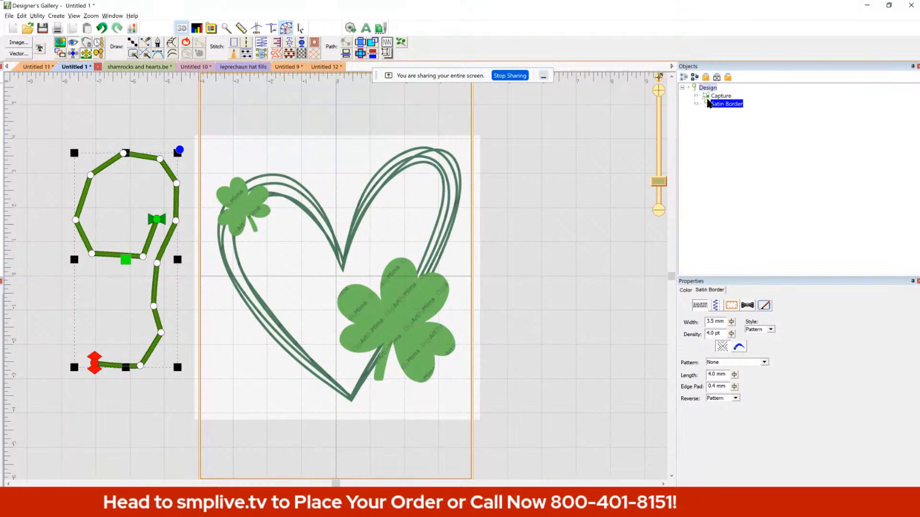
key(Delete)
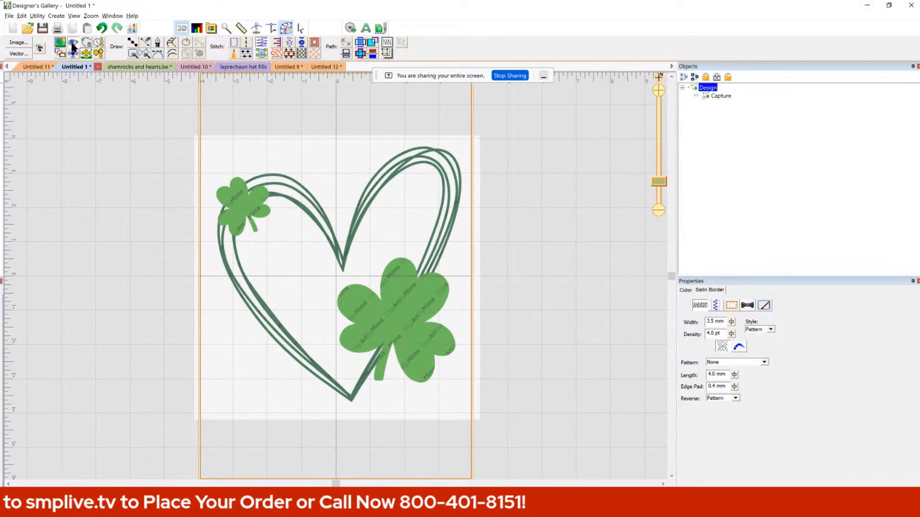
Draw a spiralling practice outline with curve and corner points beside the heart picture, removing the stray last point.
click(127, 193)
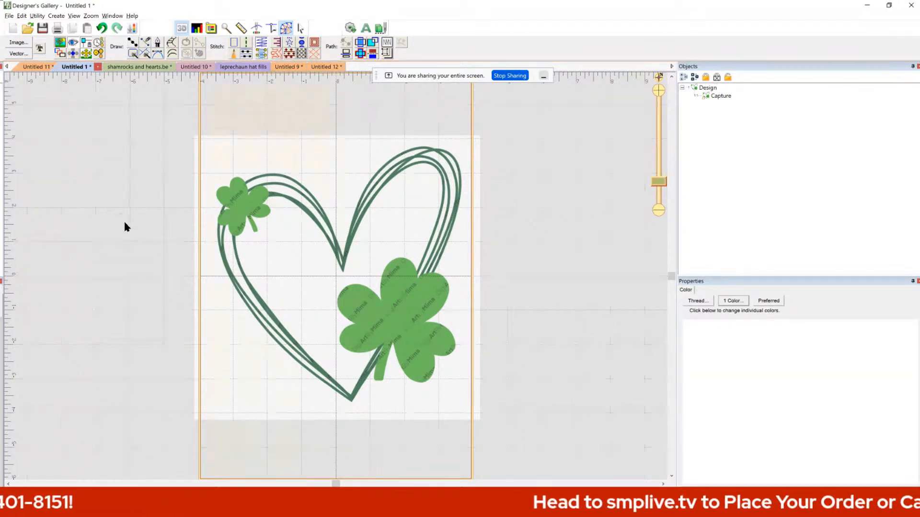
click(145, 44)
click(157, 167)
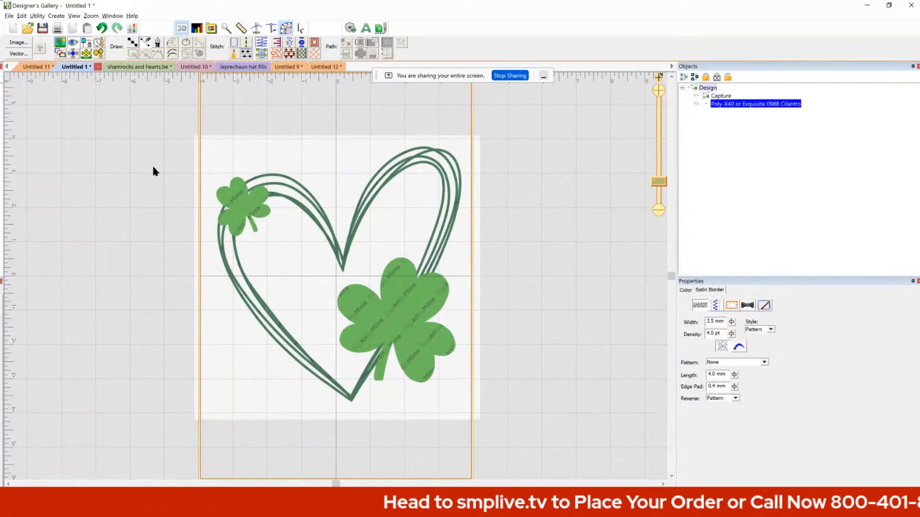
click(156, 246)
click(122, 265)
click(101, 241)
click(96, 210)
click(111, 175)
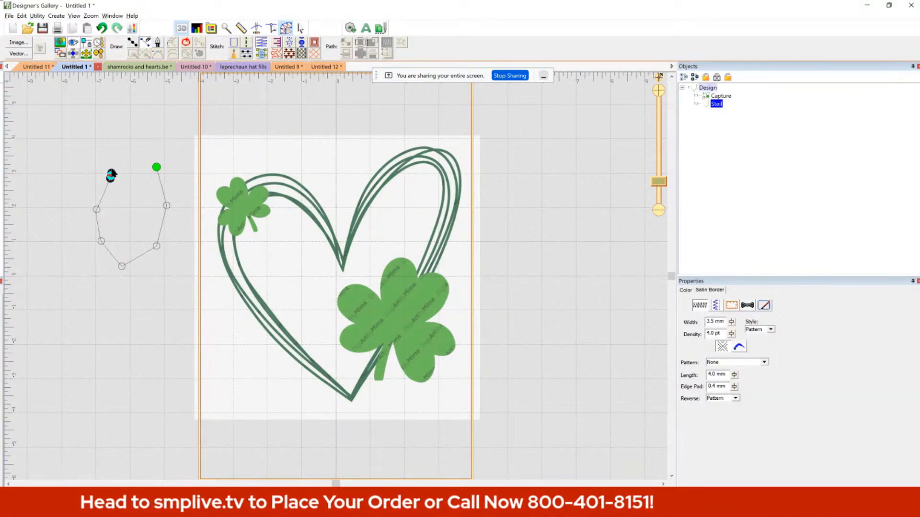
click(136, 146)
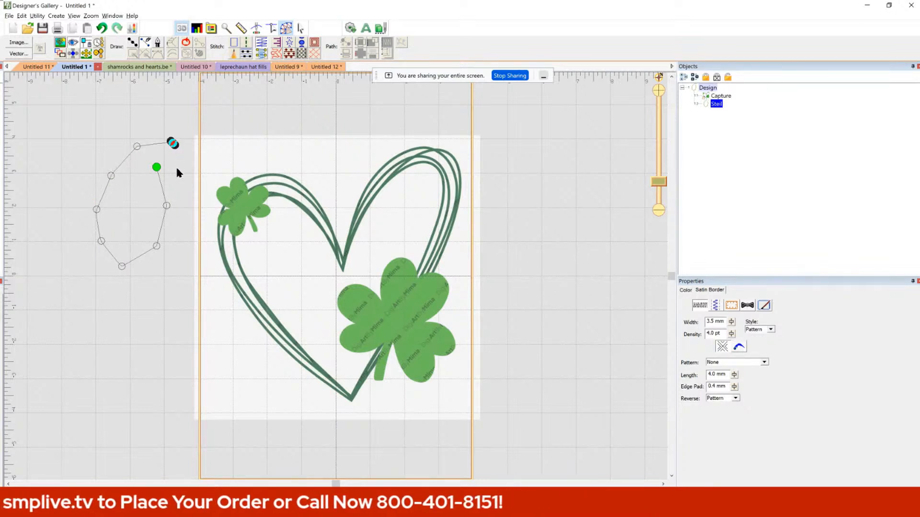
click(179, 200)
click(170, 267)
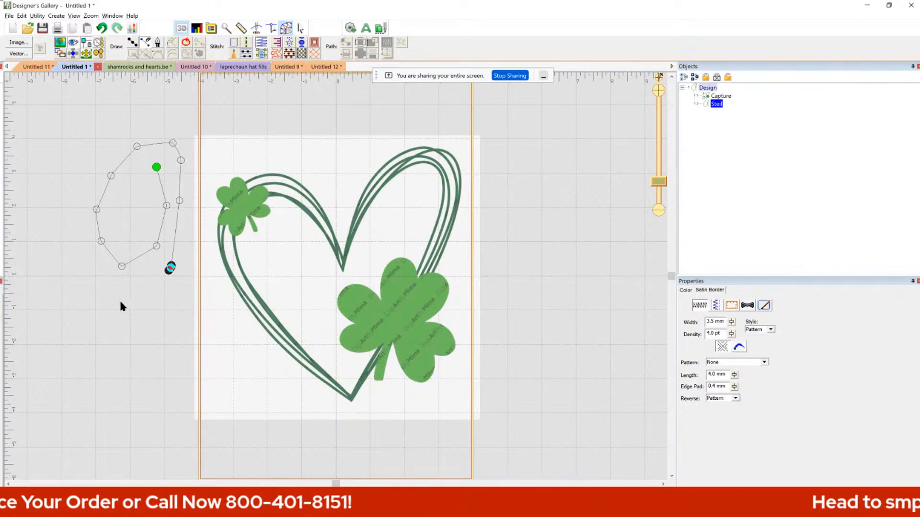
click(104, 300)
click(64, 263)
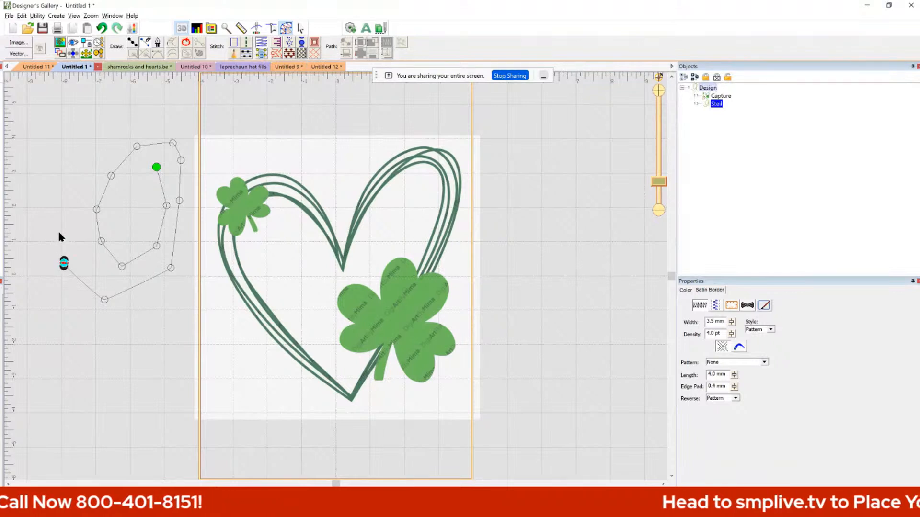
click(38, 162)
click(73, 141)
click(91, 130)
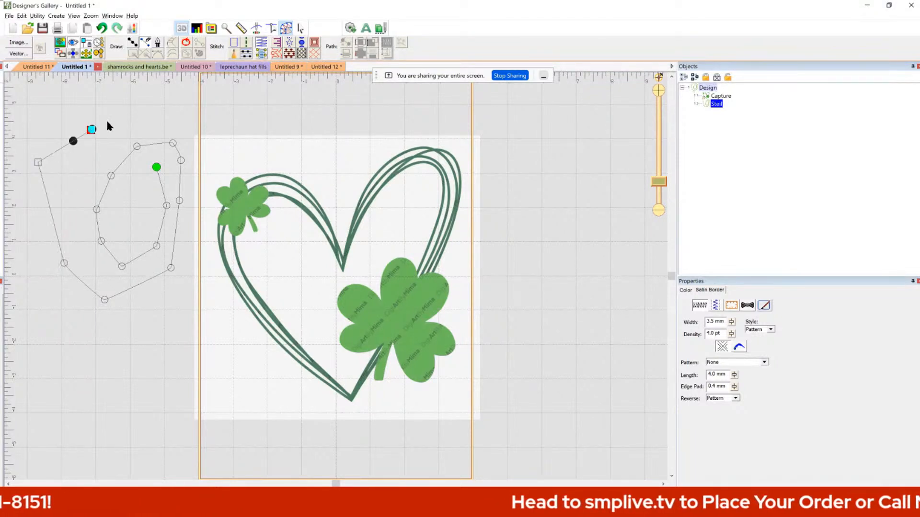
click(140, 117)
click(191, 145)
click(192, 211)
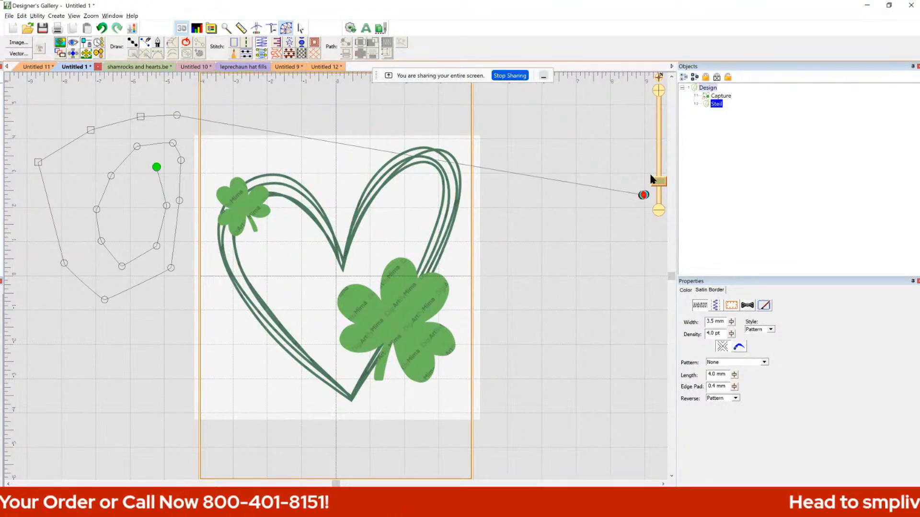
key(BackSpace)
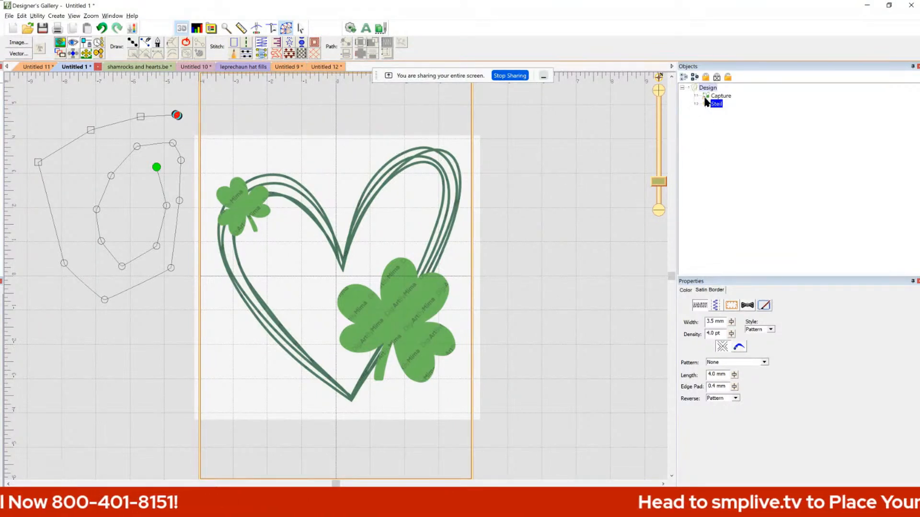
Look at the leprechaun hat fills design, and return to Untitled 1 to discard the unfinished spiral outline.
click(228, 66)
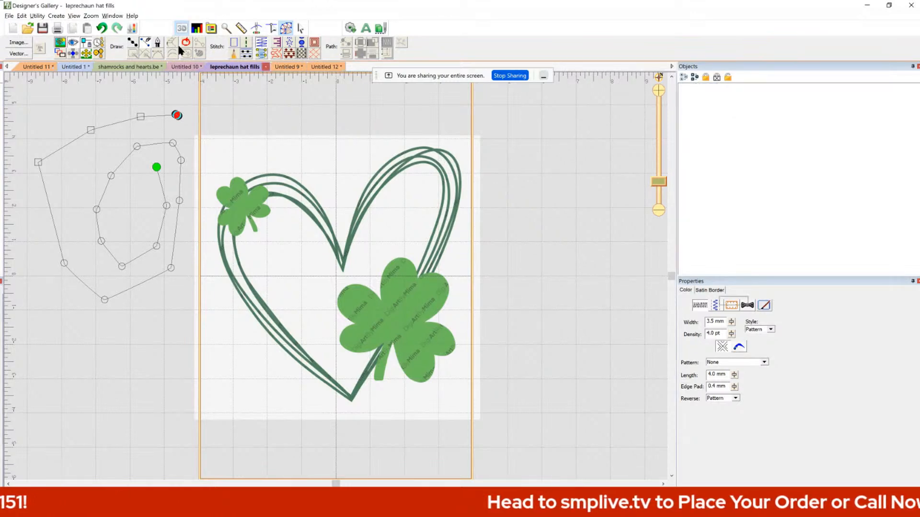
click(74, 68)
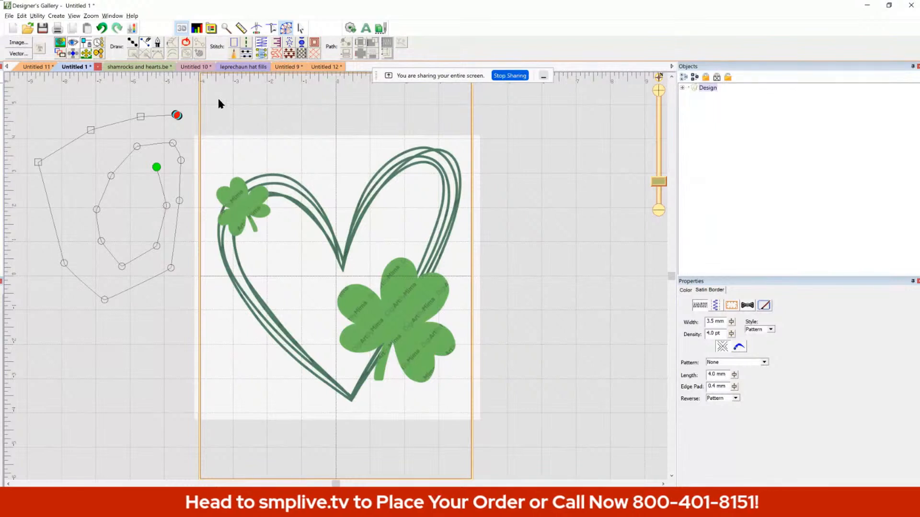
click(144, 42)
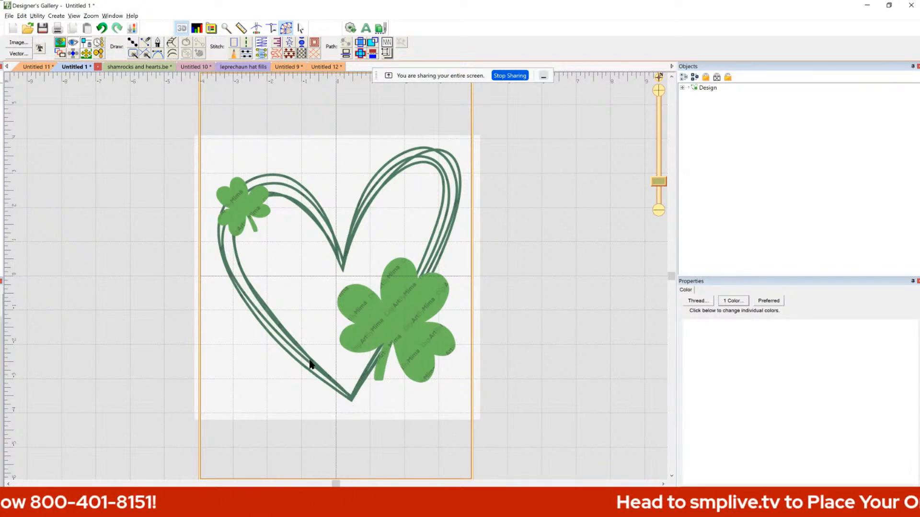
Trace the heart's left half with curve points, from the lower left edge up around the lobe towards the centre notch.
click(253, 321)
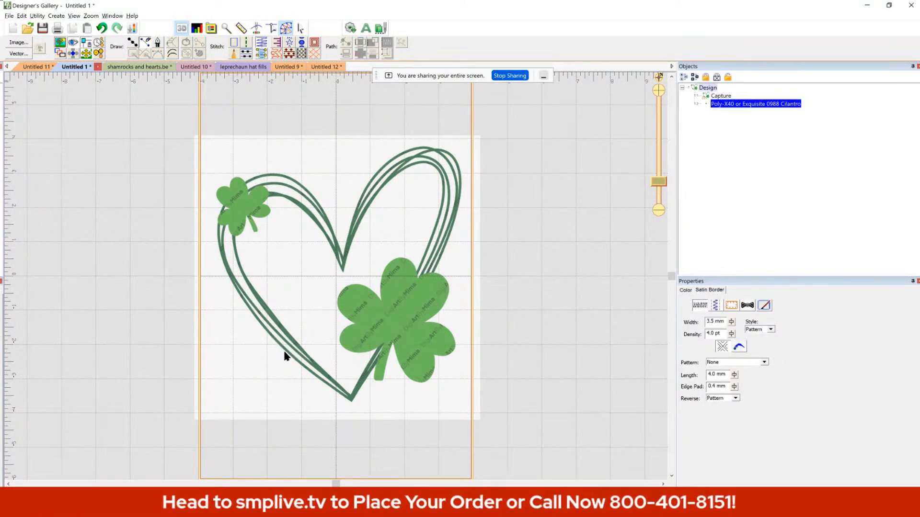
click(284, 355)
click(260, 324)
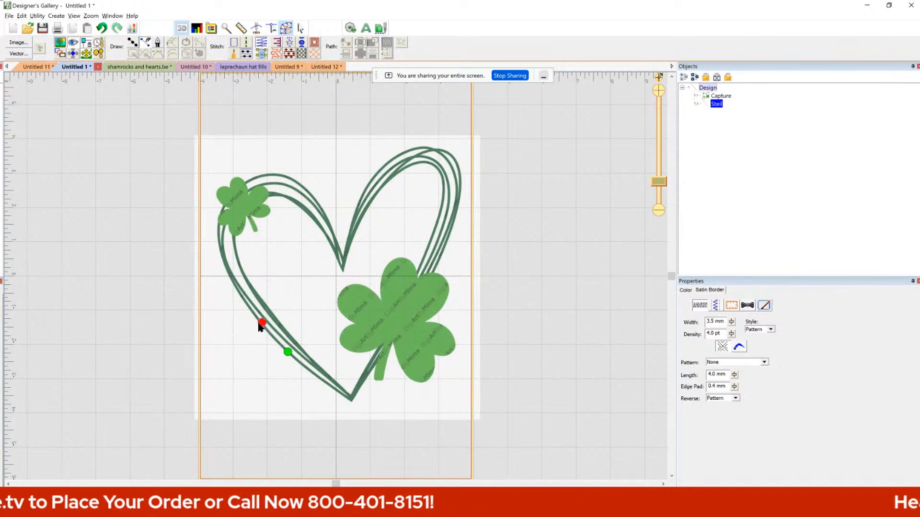
click(84, 47)
click(234, 288)
click(218, 244)
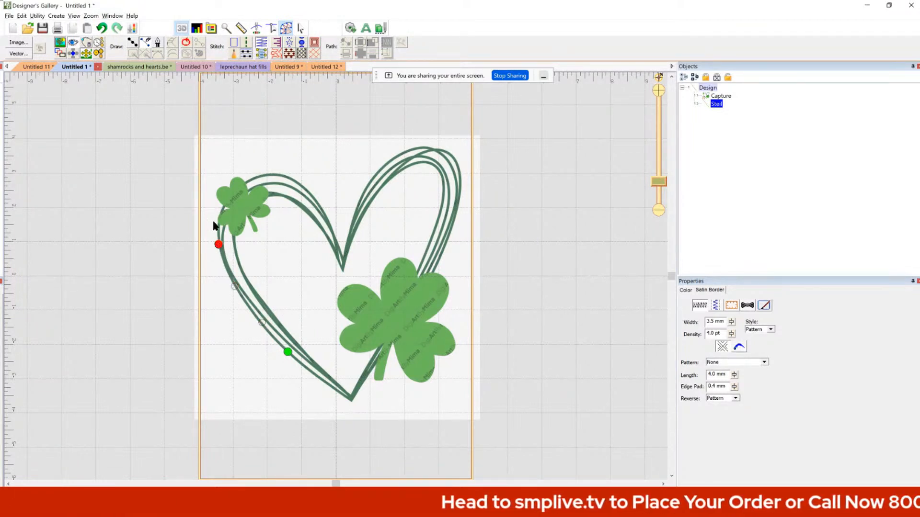
click(222, 203)
click(269, 172)
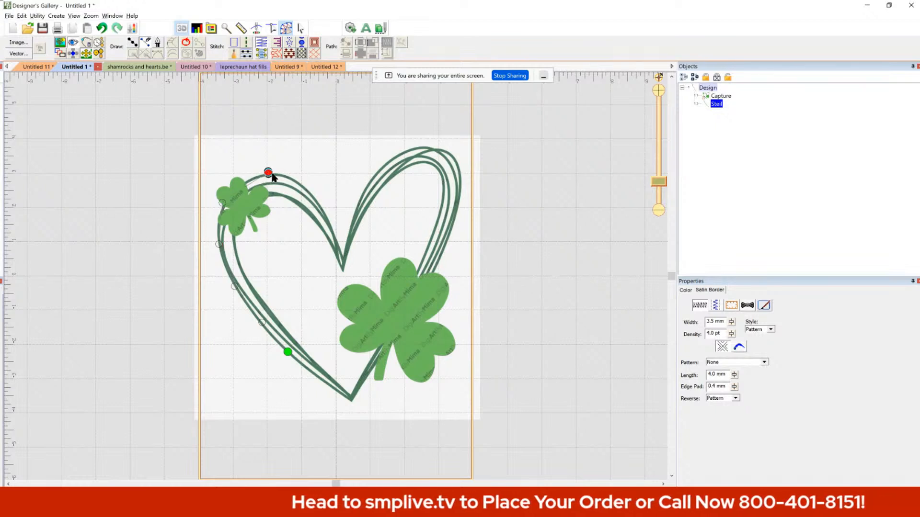
click(304, 189)
click(327, 218)
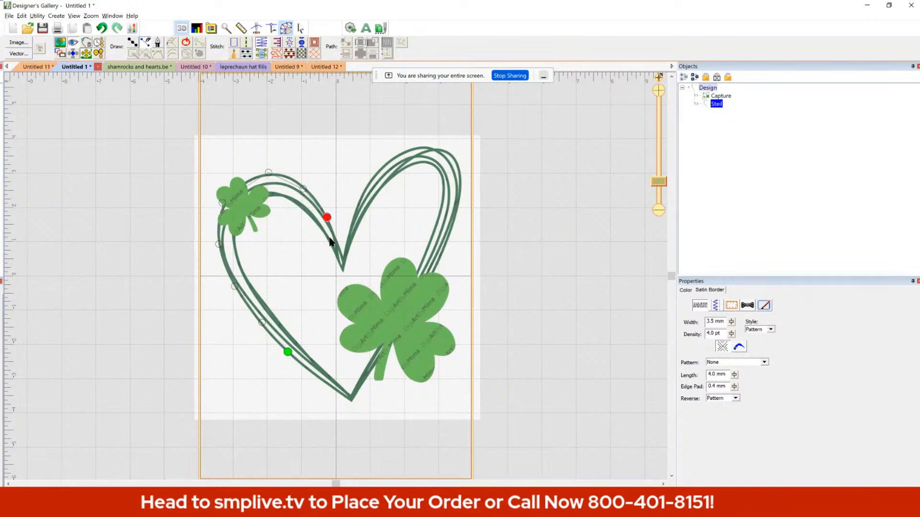
Continue the outline with a corner point at the notch, around the right lobe, through the large shamrock and past the bottom tip.
click(341, 263)
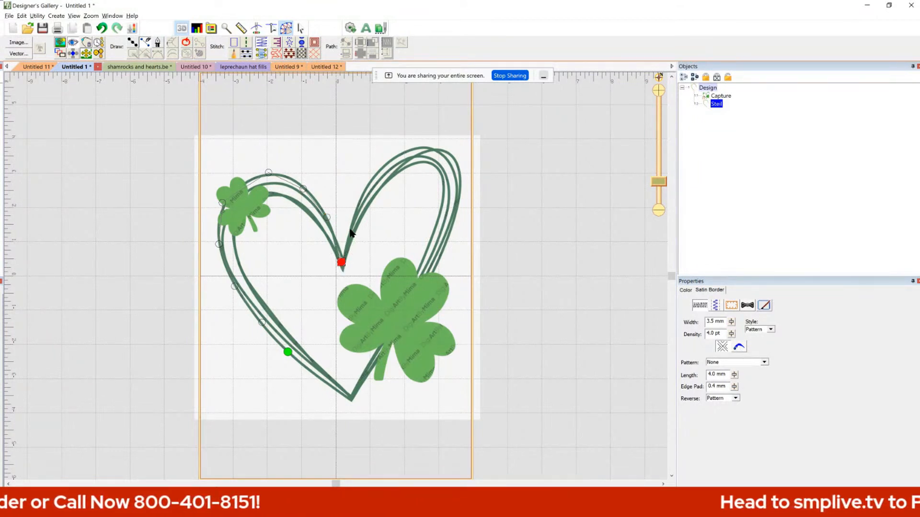
click(352, 230)
click(367, 210)
click(384, 179)
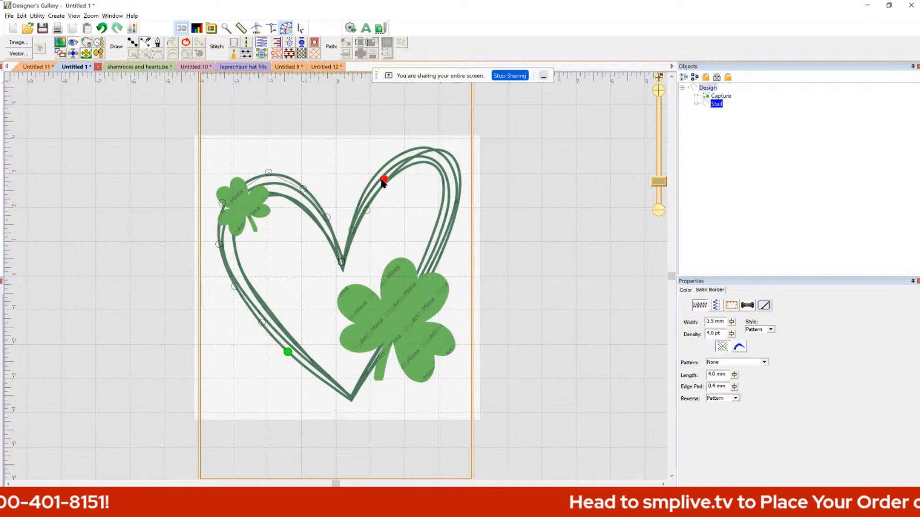
click(408, 157)
mouse_move(444, 165)
mouse_down()
mouse_move(450, 219)
mouse_move(425, 271)
mouse_up()
mouse_move(404, 305)
mouse_down()
mouse_move(346, 400)
mouse_move(313, 372)
mouse_up()
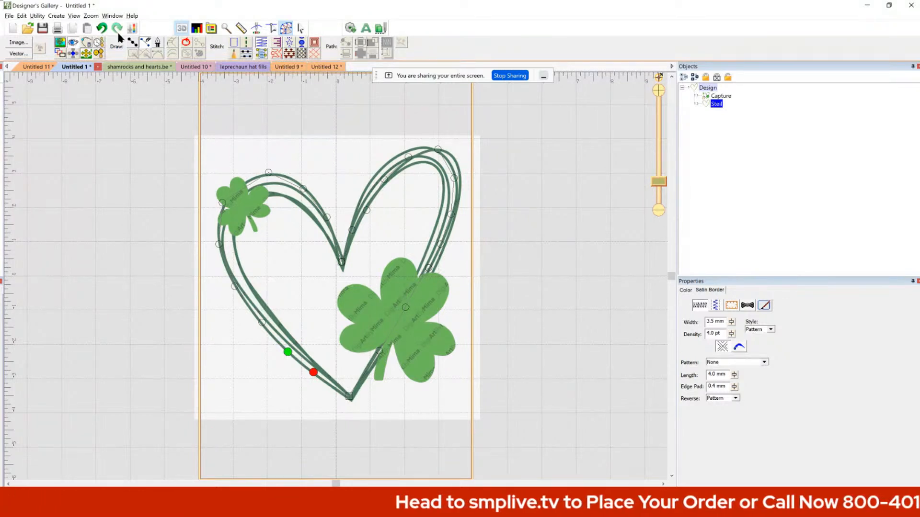
Close the traced heart outline and convert it to a run stitch.
click(185, 43)
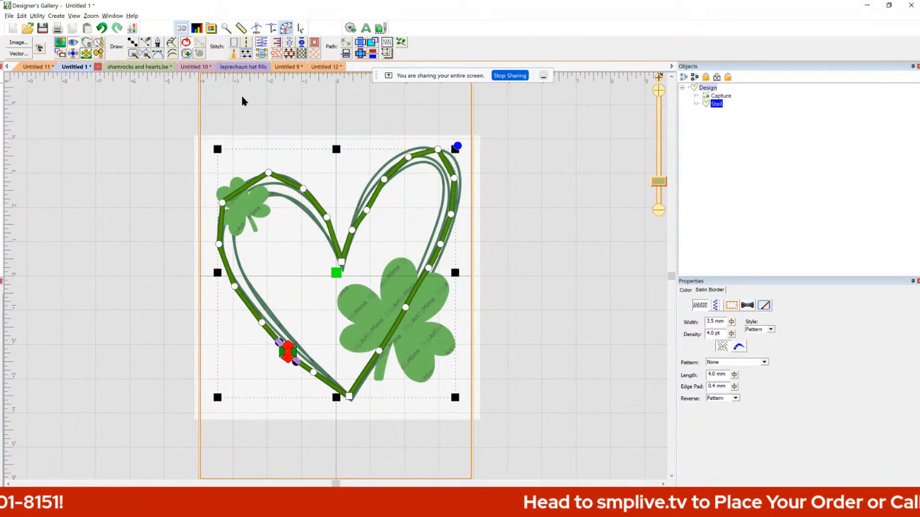
click(245, 43)
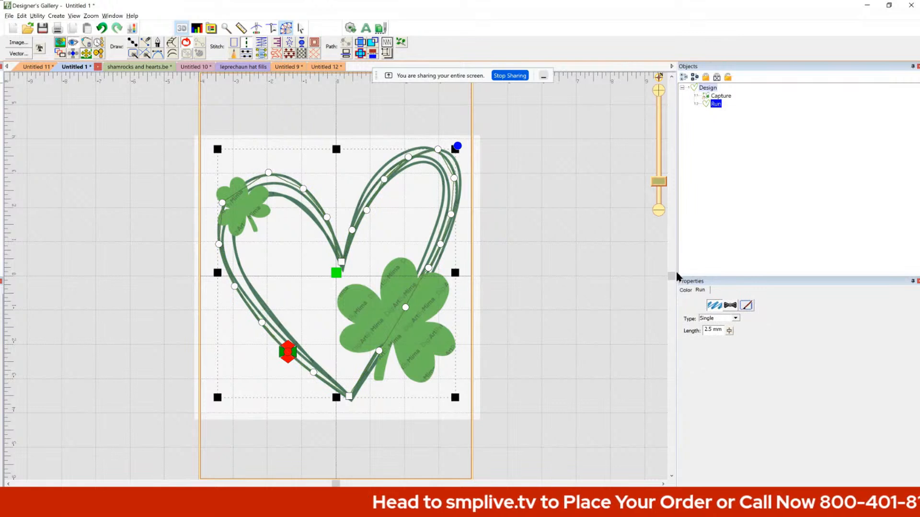
Hide the background picture, try a satin border on the heart outline, and return it to a run stitch.
click(59, 43)
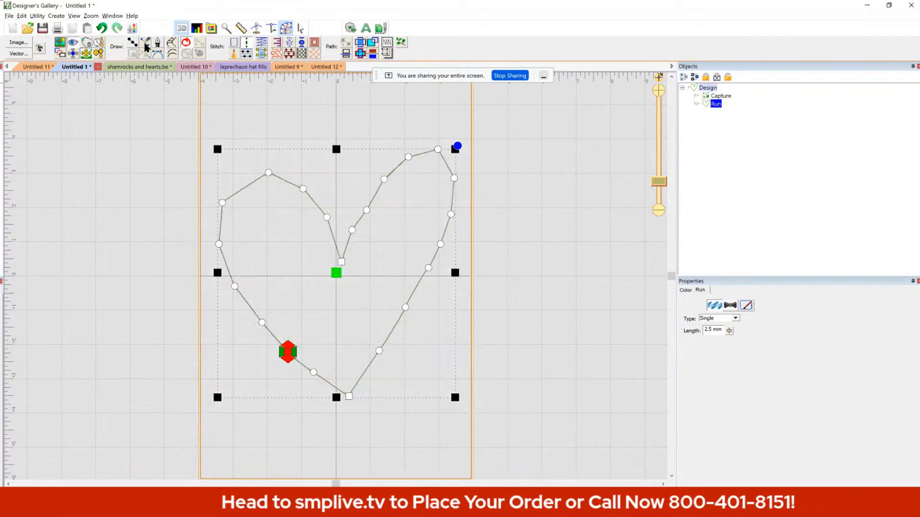
click(72, 45)
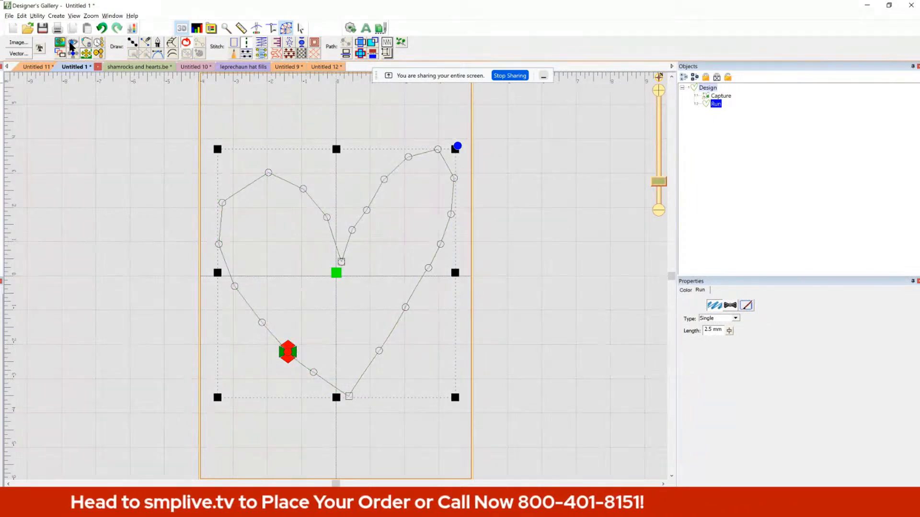
click(255, 45)
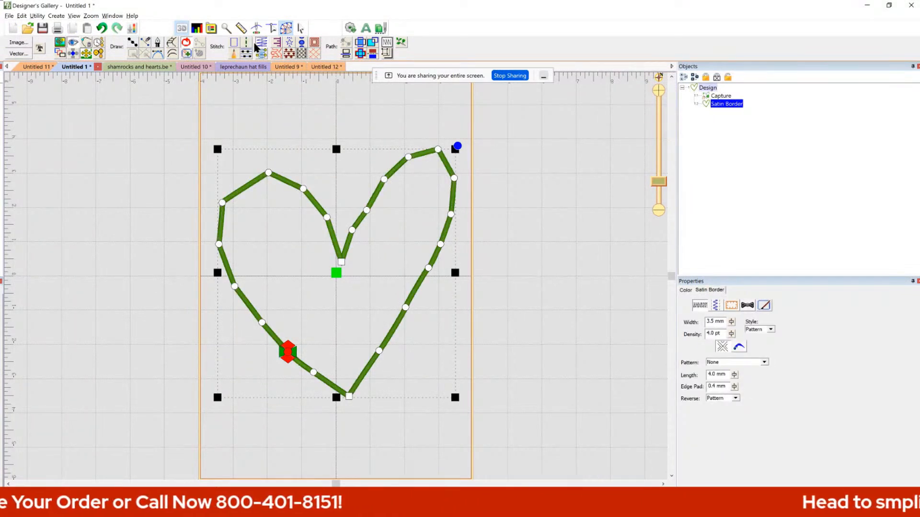
click(245, 43)
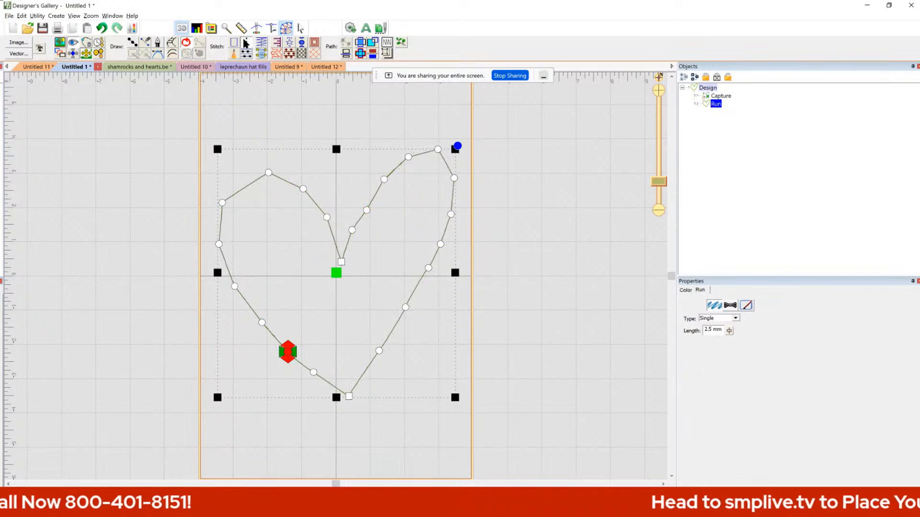
Try the Satinish 7 motif on the heart outline, restore the run stitch and show the background picture again.
click(288, 45)
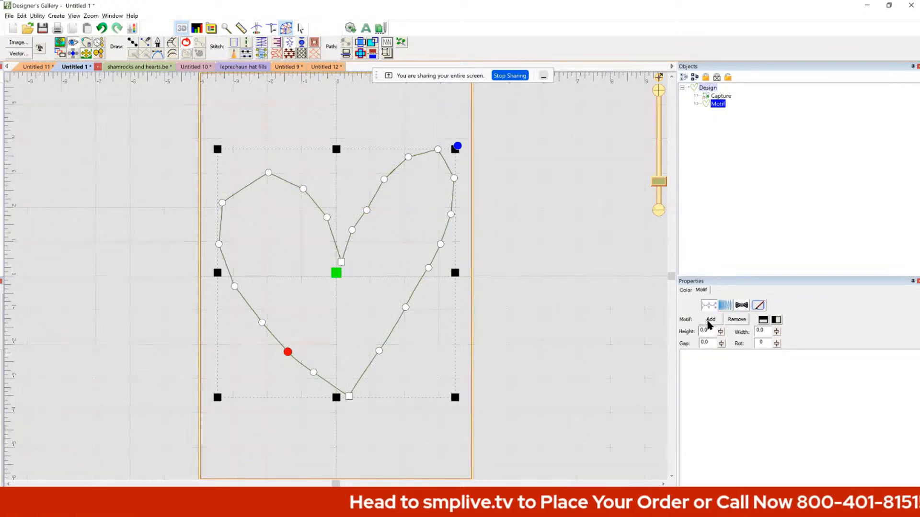
click(710, 319)
click(418, 262)
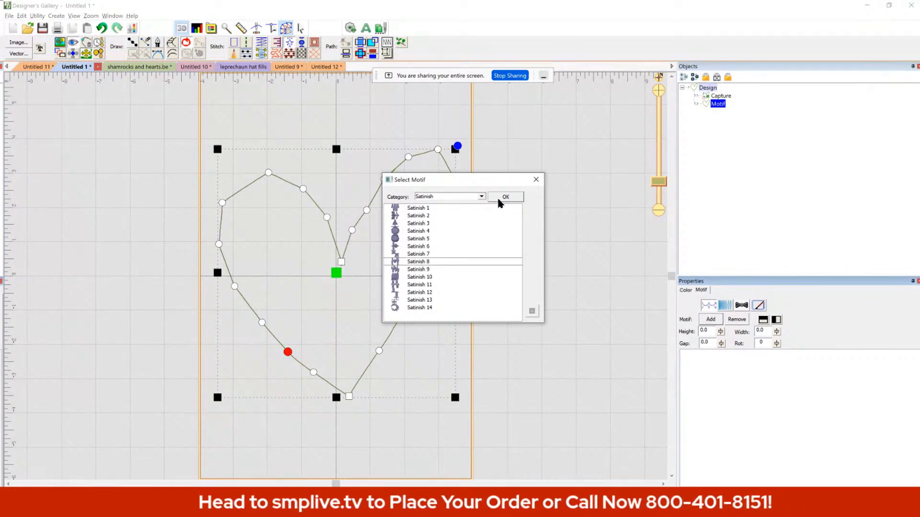
click(406, 255)
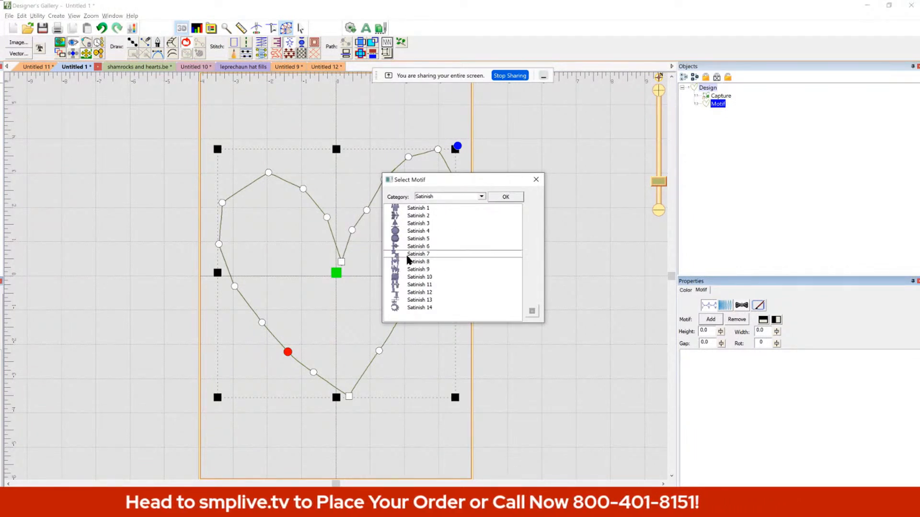
click(504, 196)
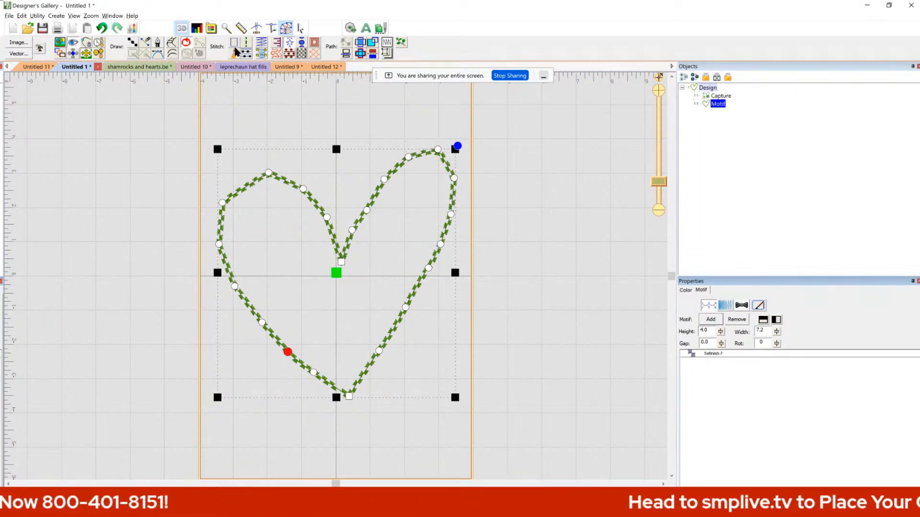
click(246, 44)
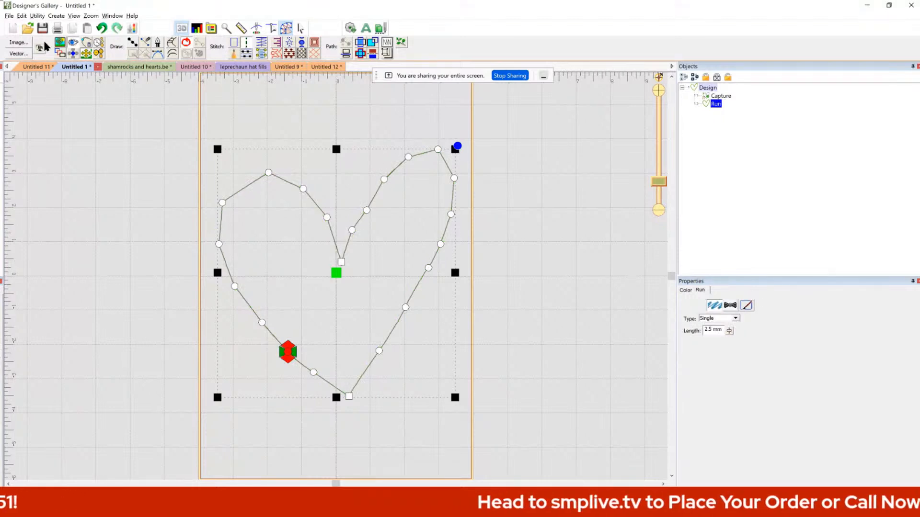
click(56, 44)
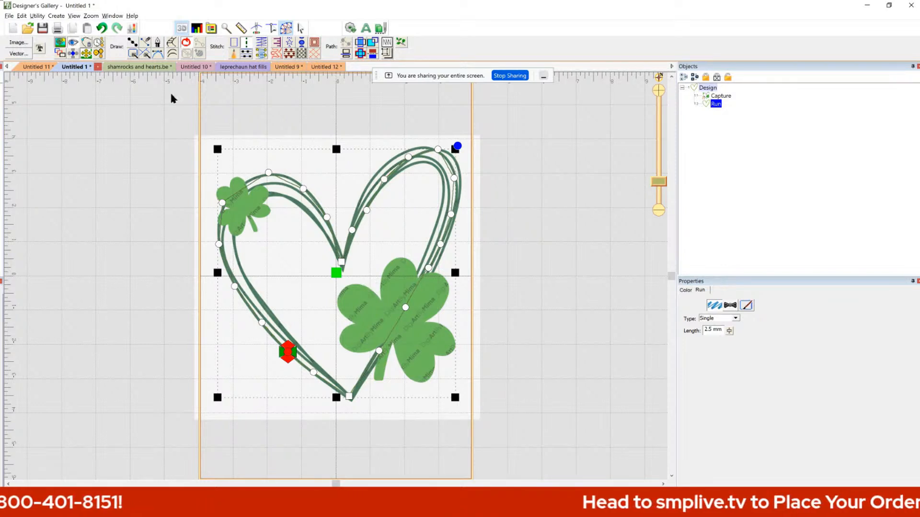
Trace the large shamrock from its lower left leaf, around the upper left leaf, to the tip of the top leaf.
click(144, 43)
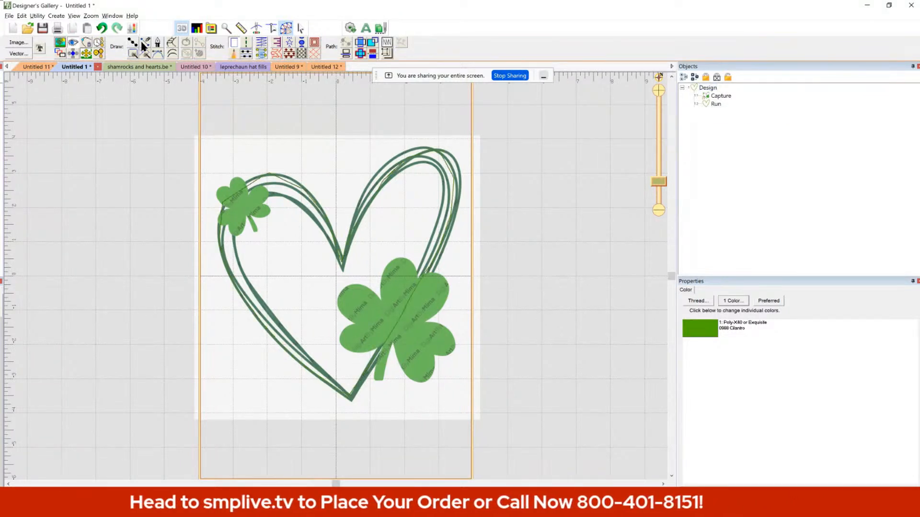
click(341, 345)
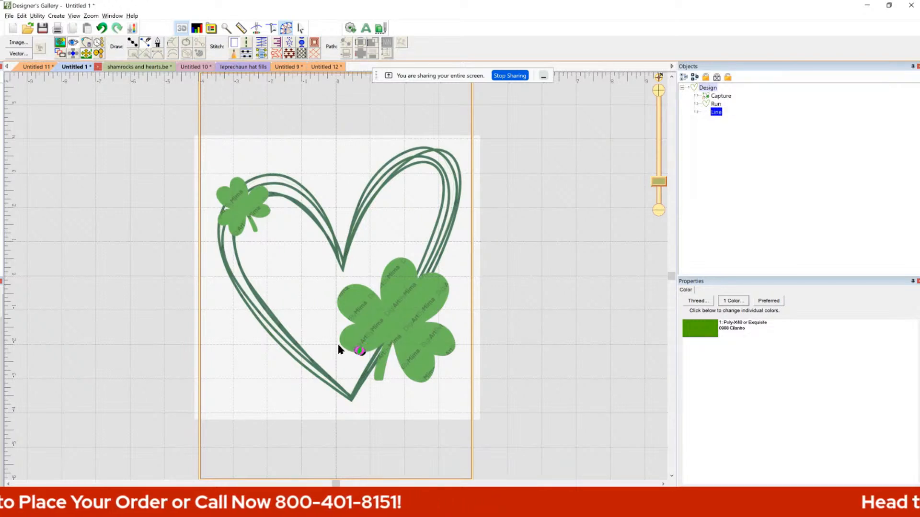
click(341, 330)
click(338, 306)
click(341, 288)
click(360, 284)
click(373, 293)
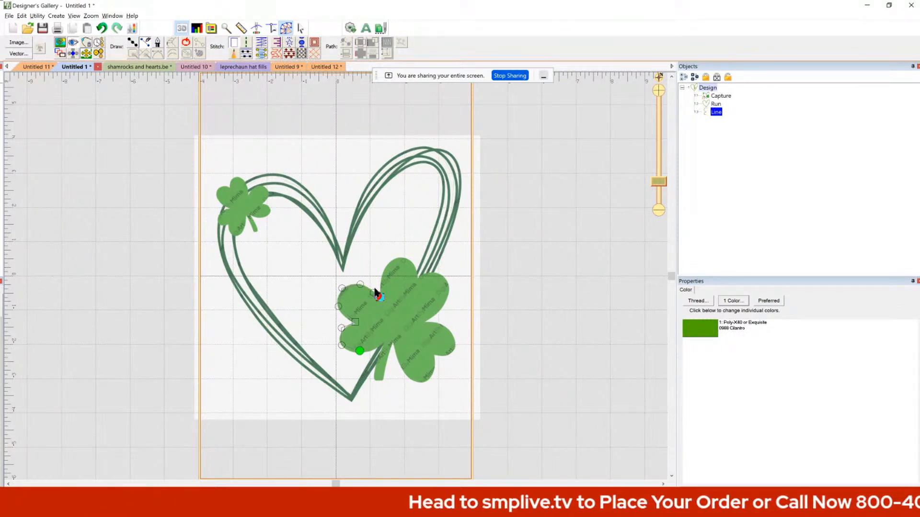
click(383, 279)
click(391, 264)
click(407, 260)
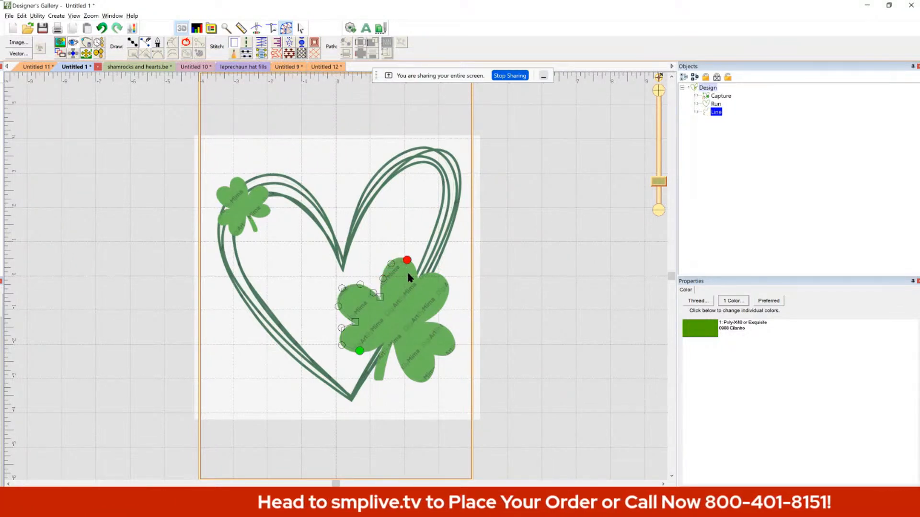
Continue the shamrock outline from the top leaf around the right leaf to the tip of the lower right leaf.
click(416, 278)
click(435, 274)
click(447, 289)
click(440, 305)
click(423, 321)
click(452, 344)
click(433, 354)
click(432, 368)
click(419, 380)
Trace the inner edge of the lower right leaf and the stem, and close the shamrock outline.
click(406, 370)
click(399, 357)
click(393, 340)
click(385, 360)
click(383, 379)
click(375, 378)
click(377, 366)
click(377, 345)
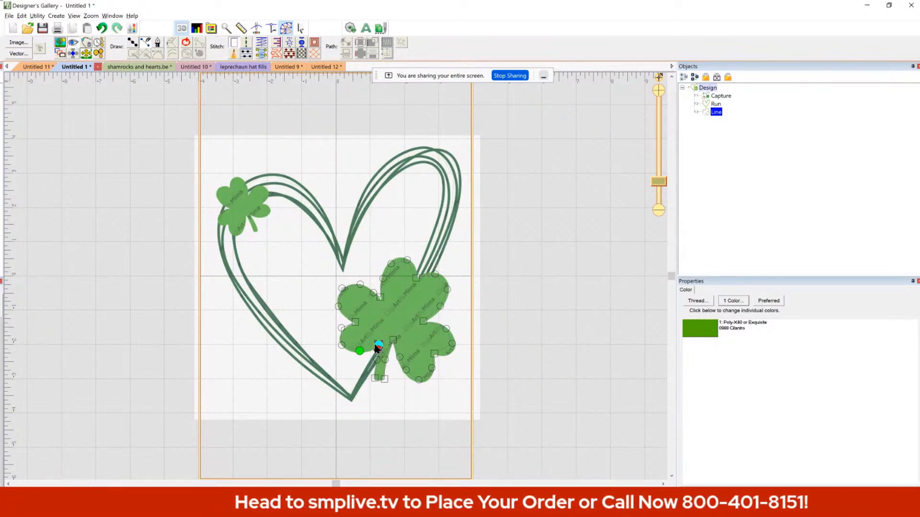
click(182, 41)
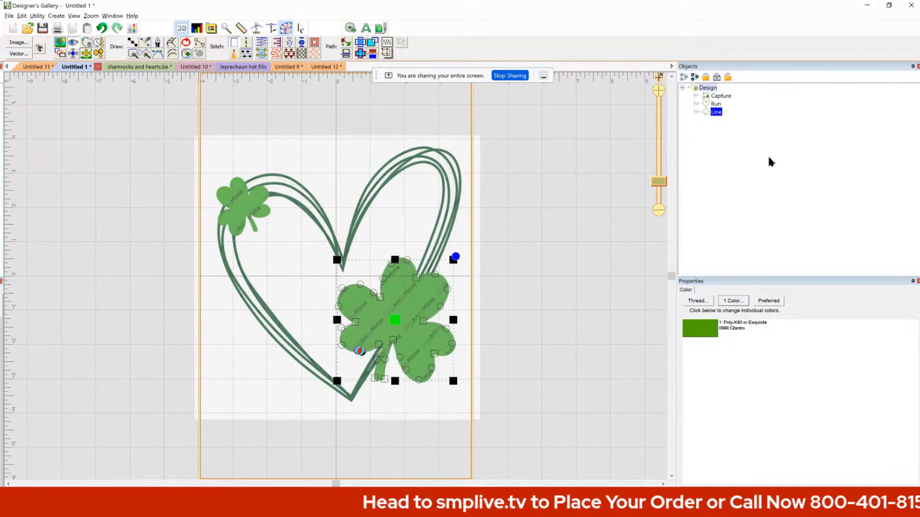
Duplicate the shamrock outline and, with the background picture hidden, convert the first outline to a fill stitch.
key(ctrl+v)
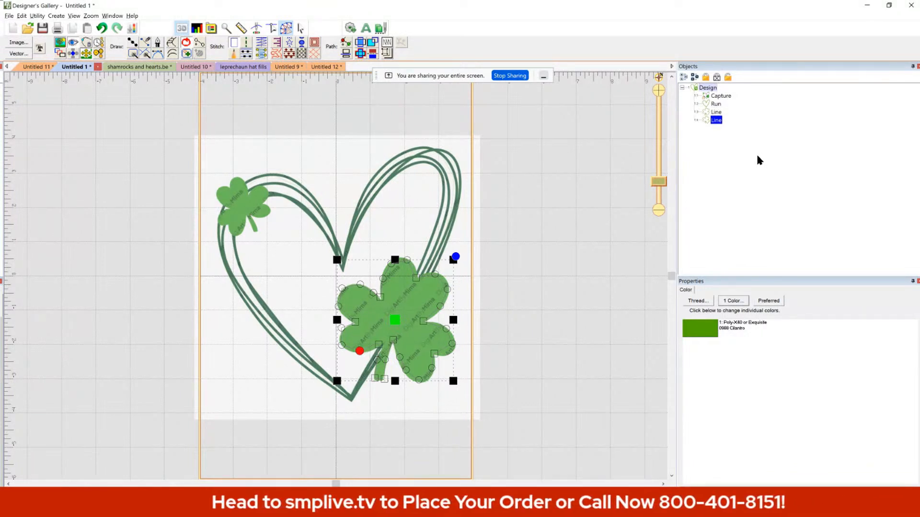
click(716, 112)
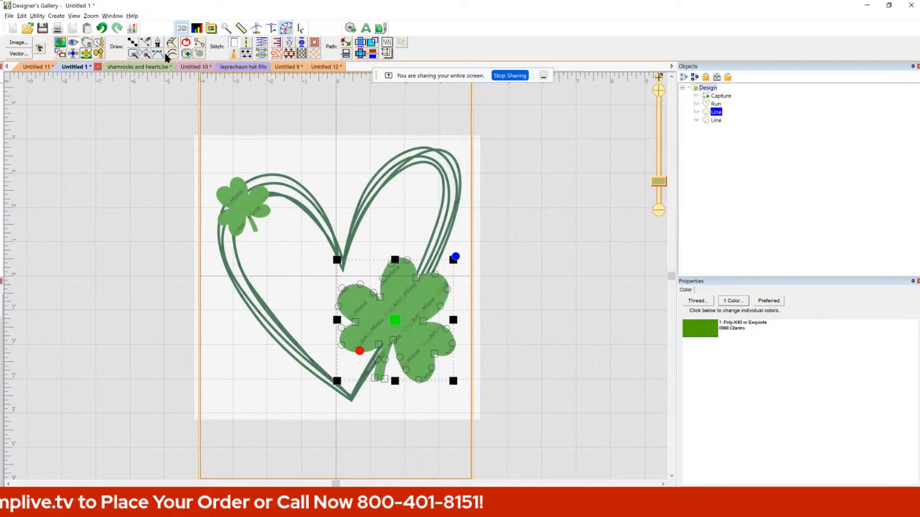
click(58, 44)
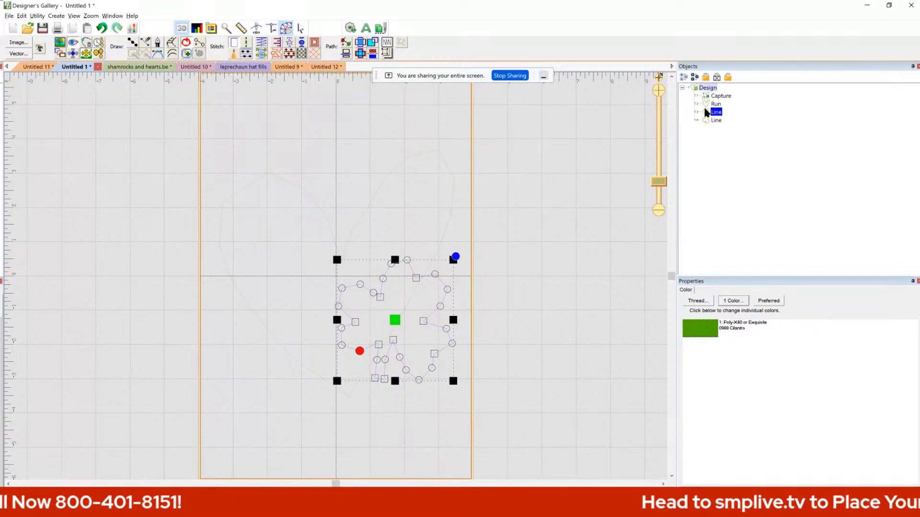
click(241, 56)
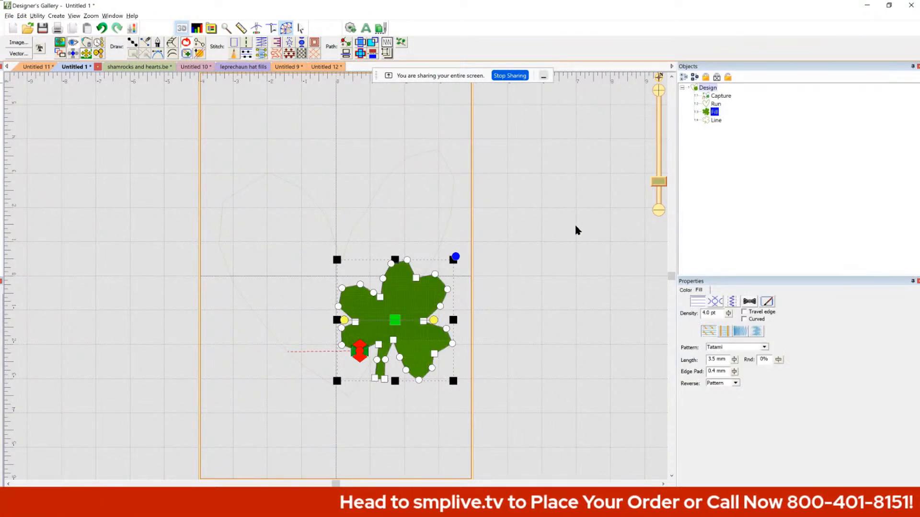
click(579, 252)
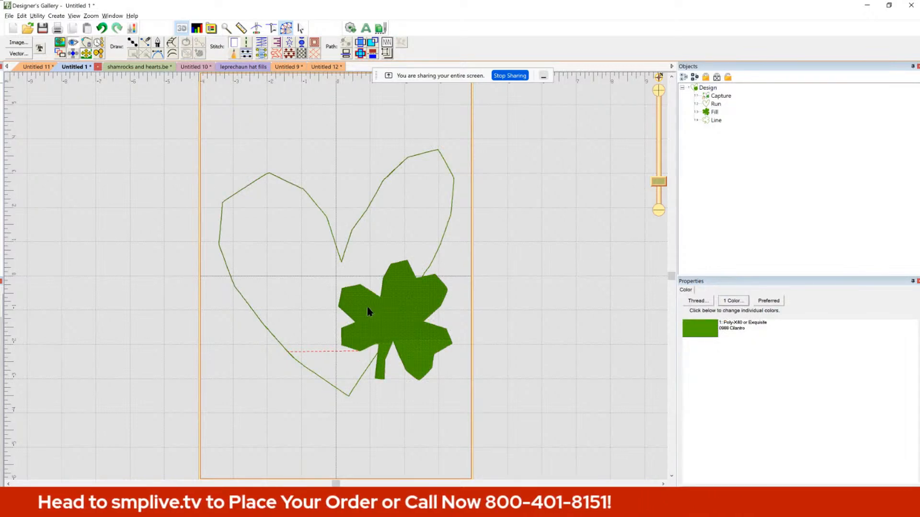
Convert the duplicate shamrock outline to a satin border.
click(387, 311)
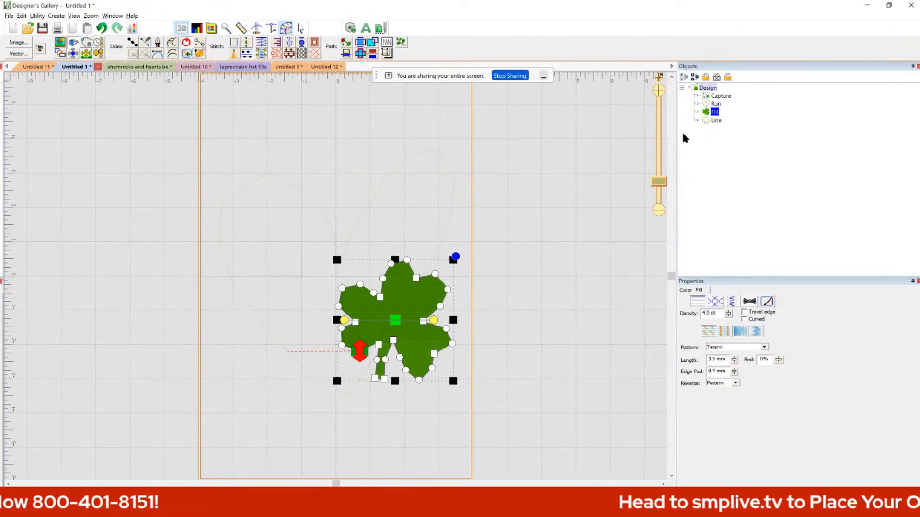
click(715, 120)
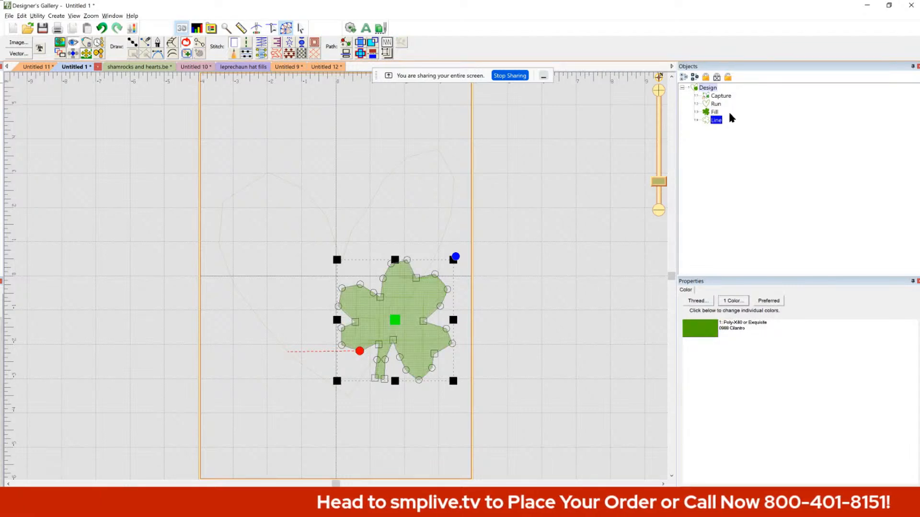
click(261, 43)
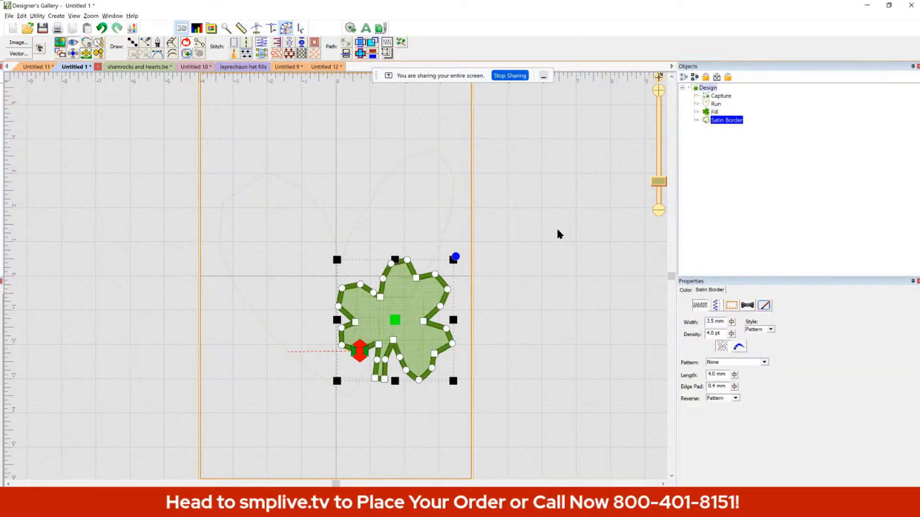
click(561, 230)
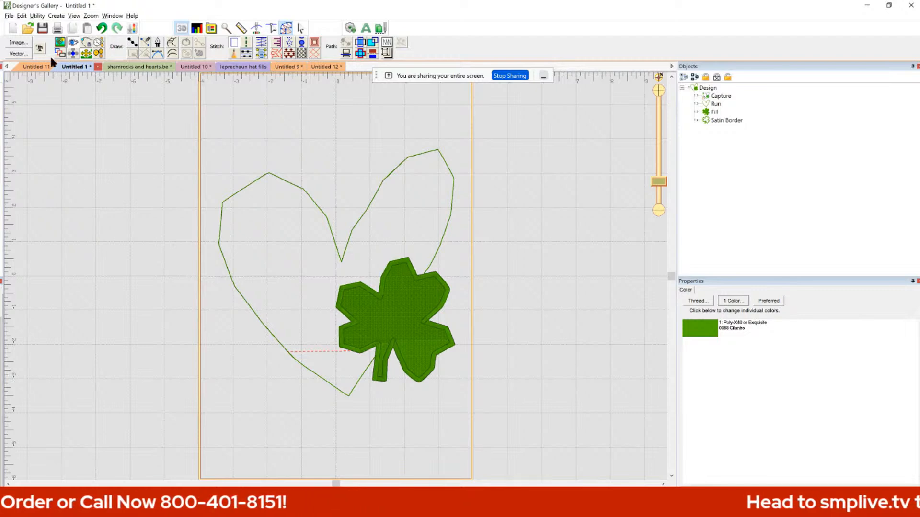
With the picture shown, duplicate the shamrock's fill and satin border together, and place the copy at reduced size beside the picture's small shamrock.
click(58, 44)
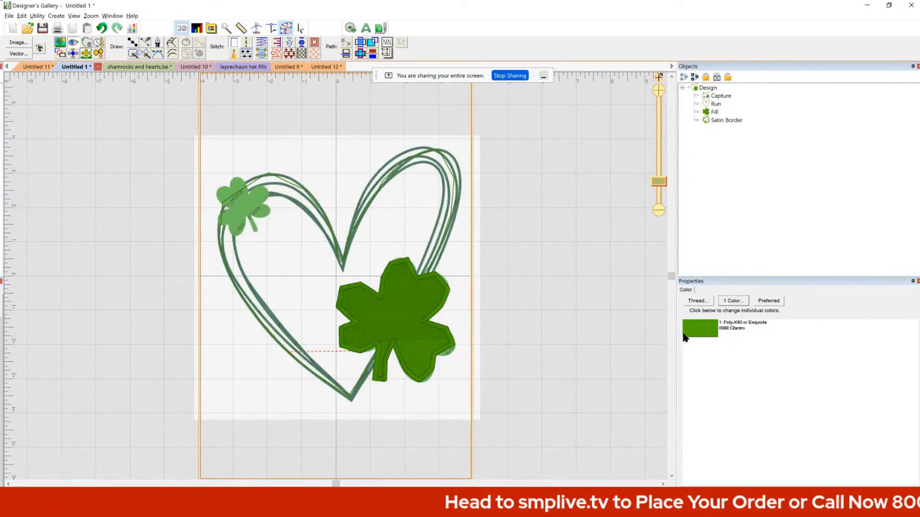
click(705, 112)
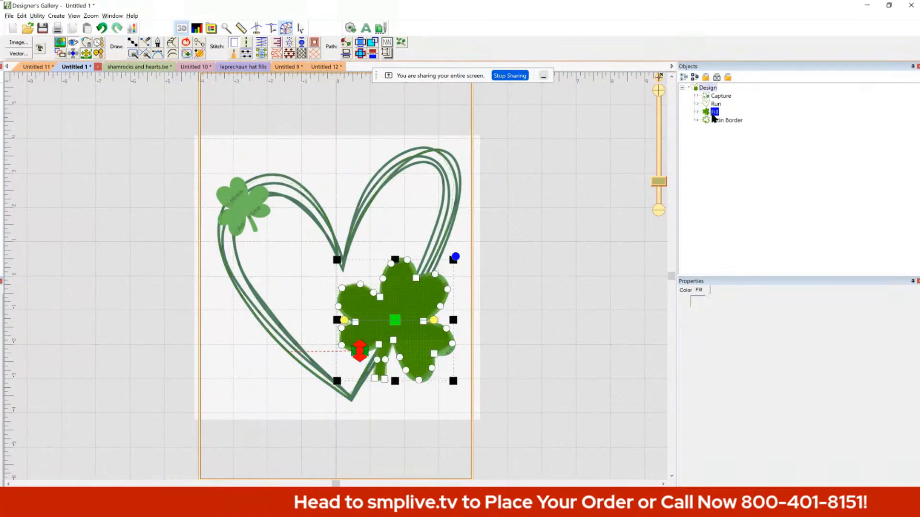
ctrl+click(703, 120)
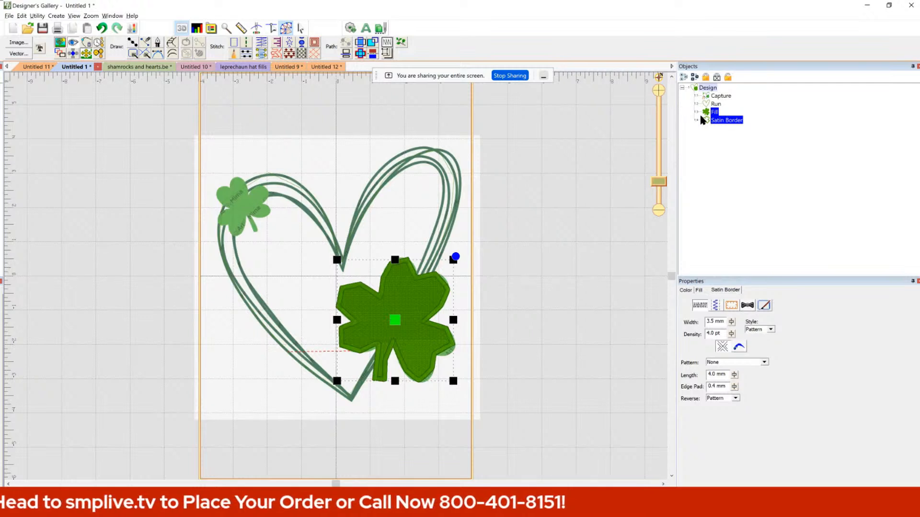
key(ctrl+v)
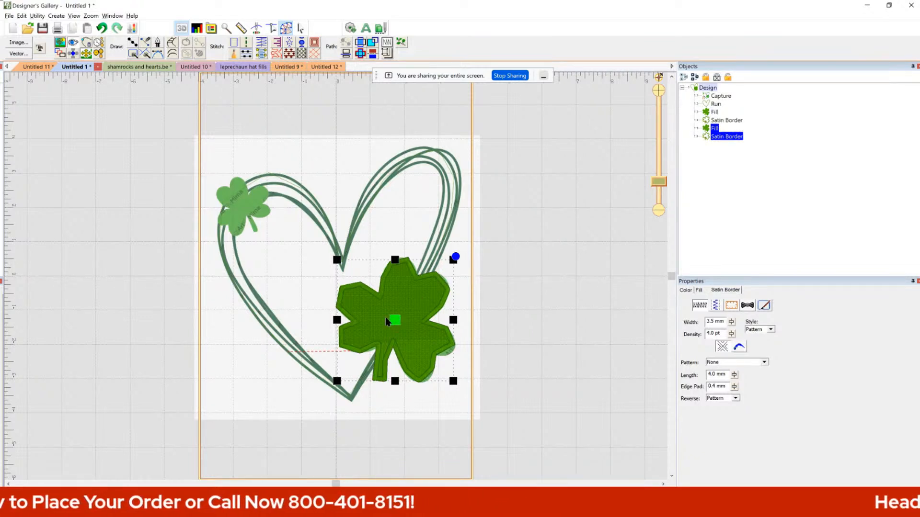
drag(389, 321, 232, 204)
drag(181, 142, 237, 209)
key(Escape)
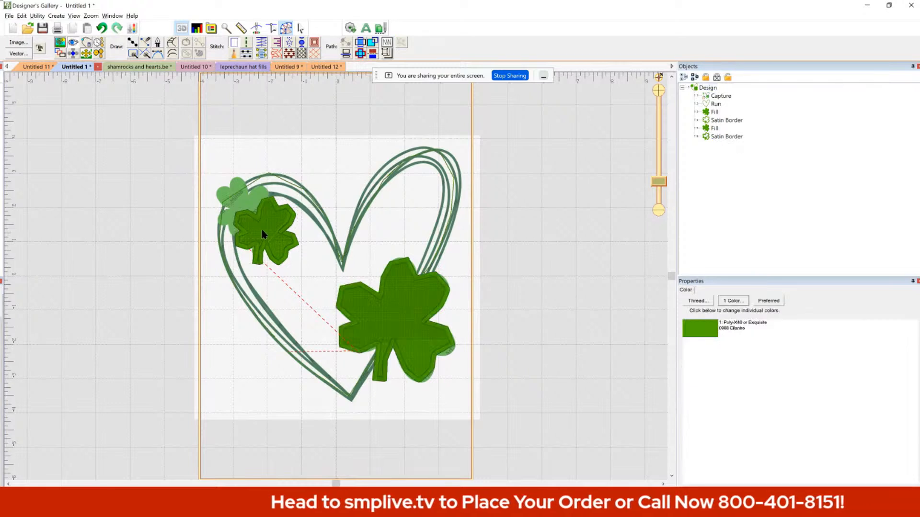
Try to move only the small copy's fill onto the picture's small shamrock, and undo the move.
click(260, 229)
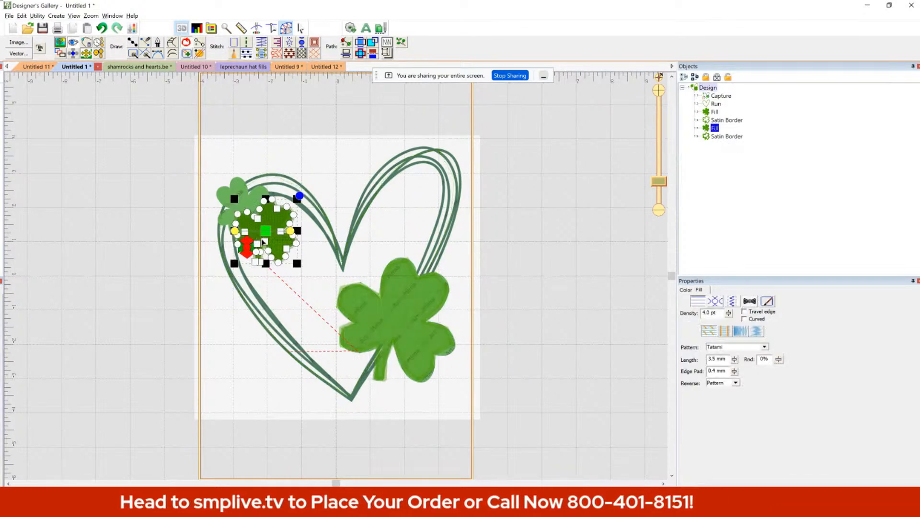
drag(262, 231, 236, 200)
key(ctrl+z)
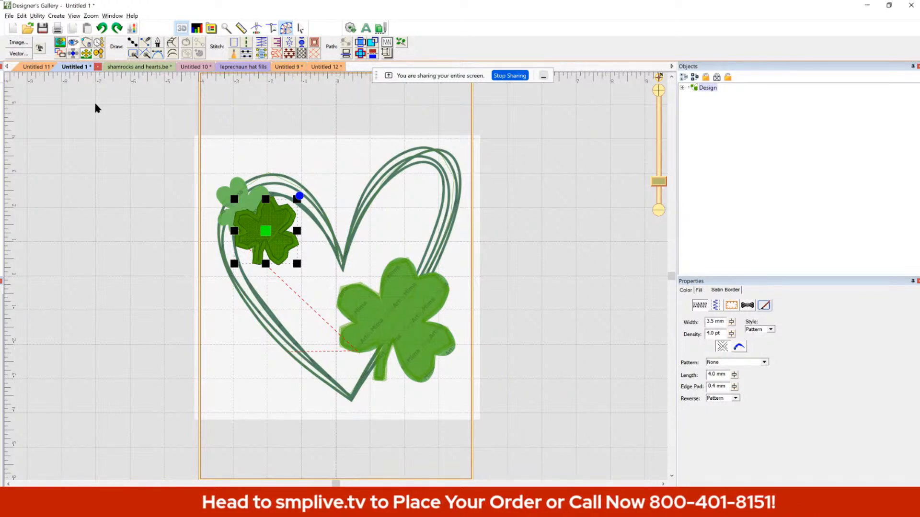
Start a TrueType Art lettering object with the text "Happy St. Paddy's Dat".
click(36, 49)
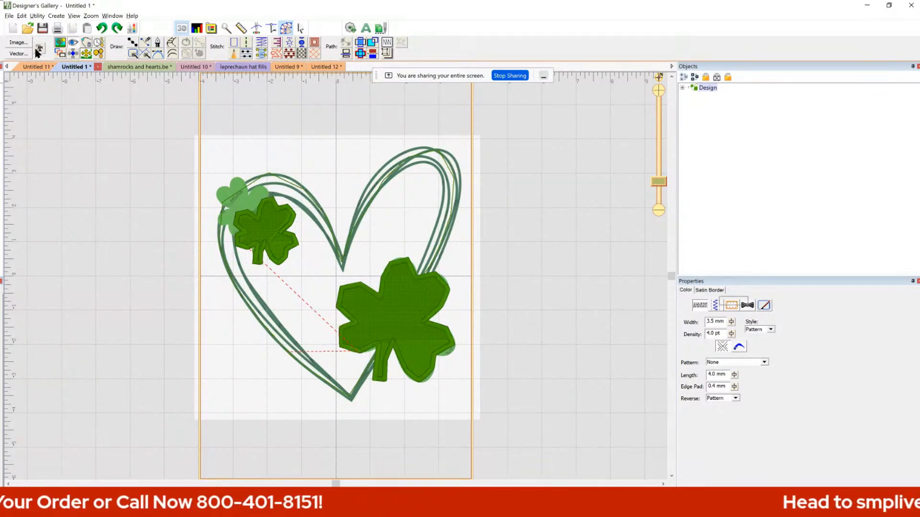
click(38, 49)
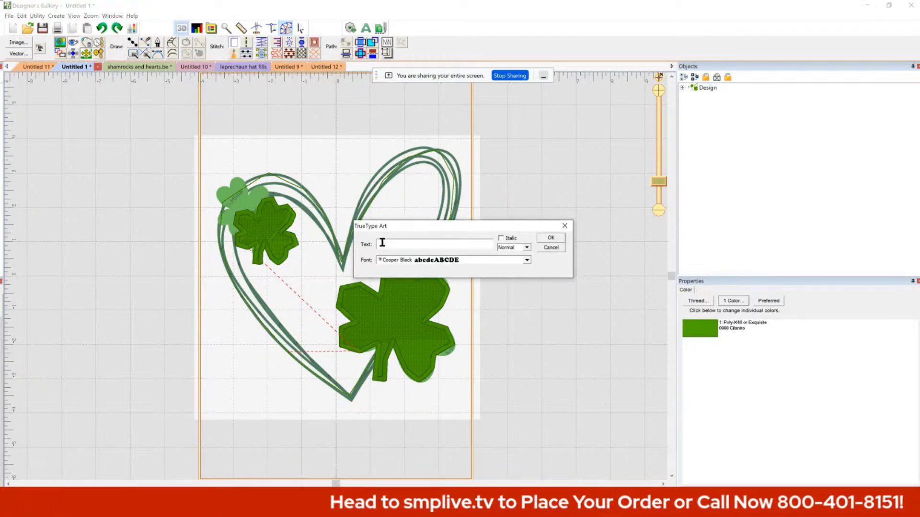
text(H)
key(BackSpace)
text(Ha)
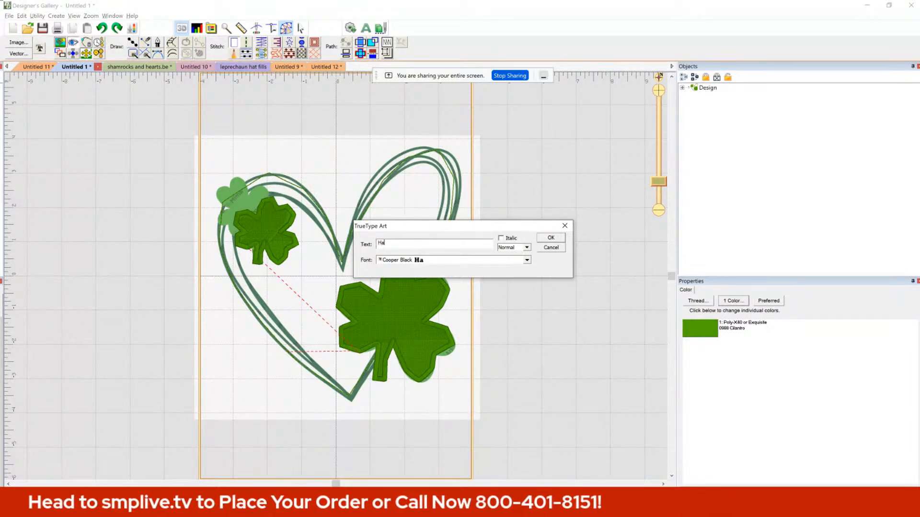
text(ppy )
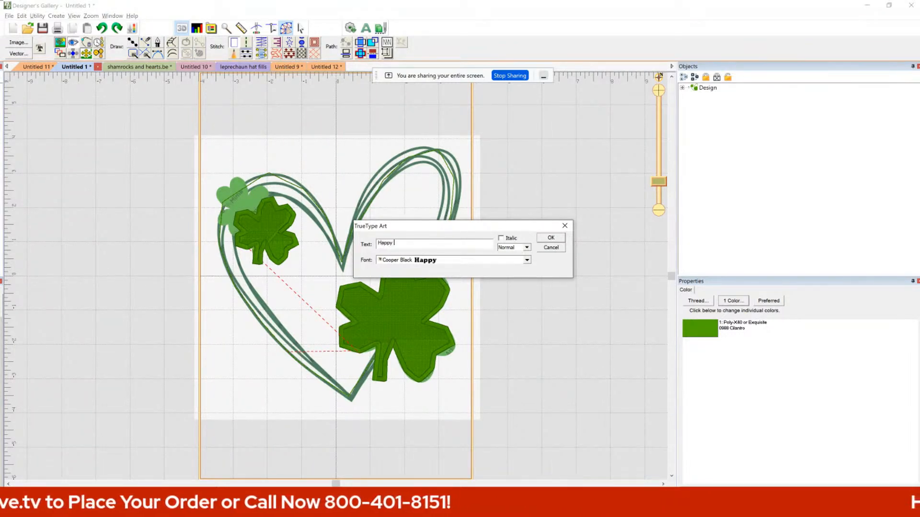
text(St. Paddy's Dat)
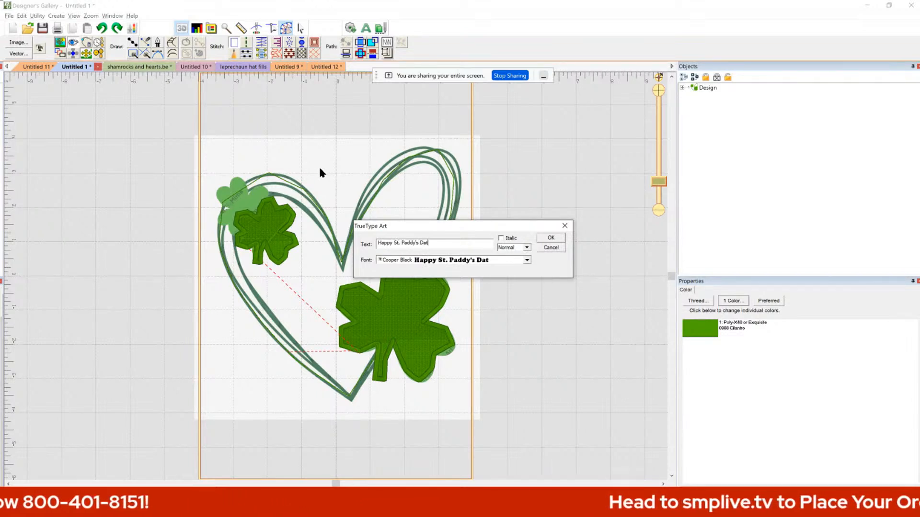
Set the lettering's font to News706 BT and add the lettering to the design.
click(526, 261)
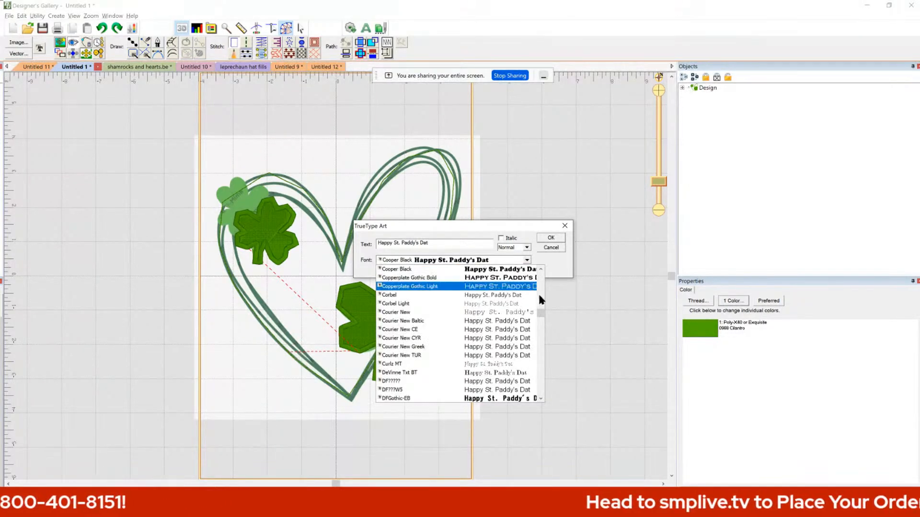
drag(538, 314, 539, 350)
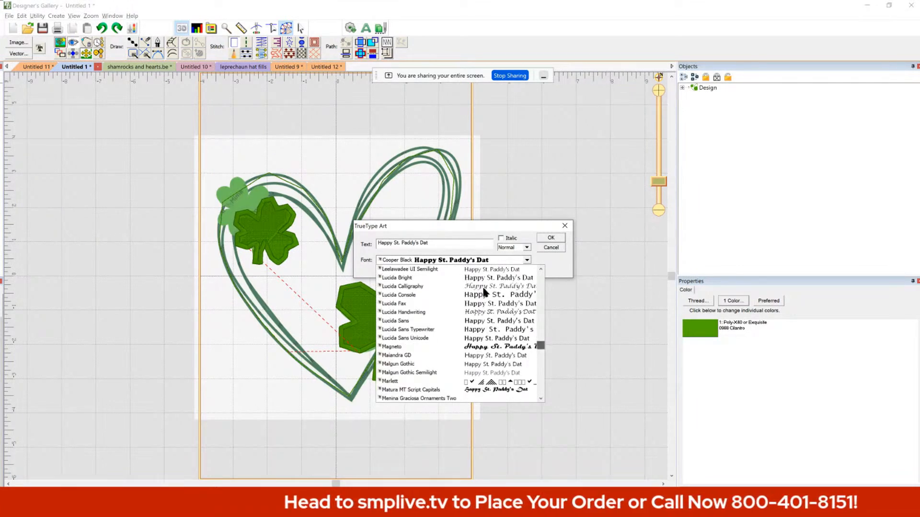
scroll(496, 293, down, 4)
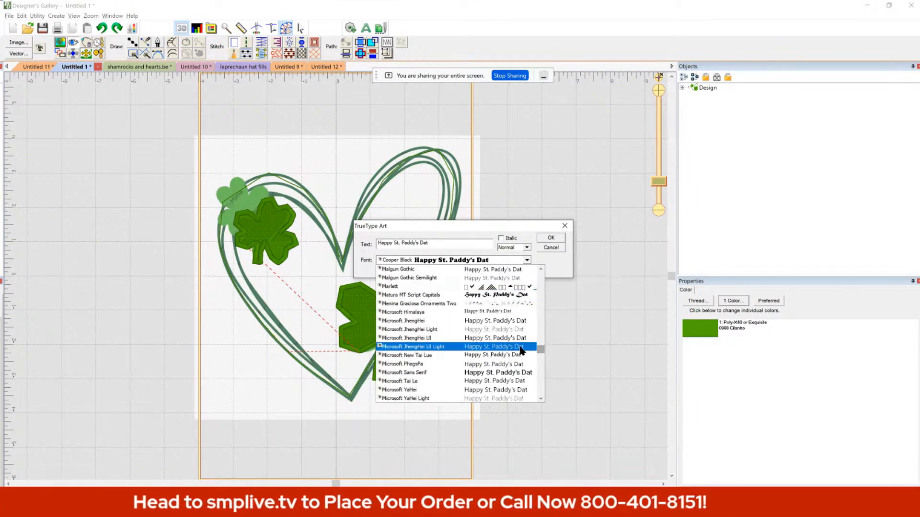
drag(539, 350, 540, 360)
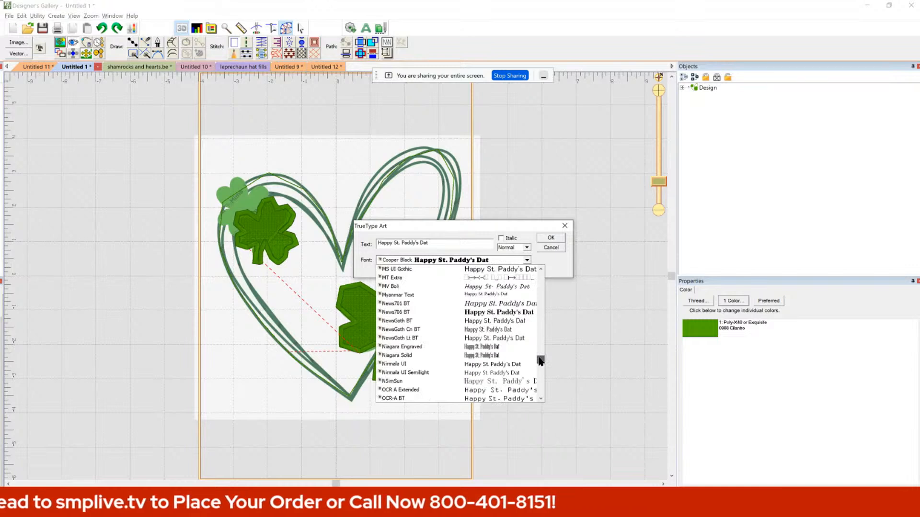
click(503, 313)
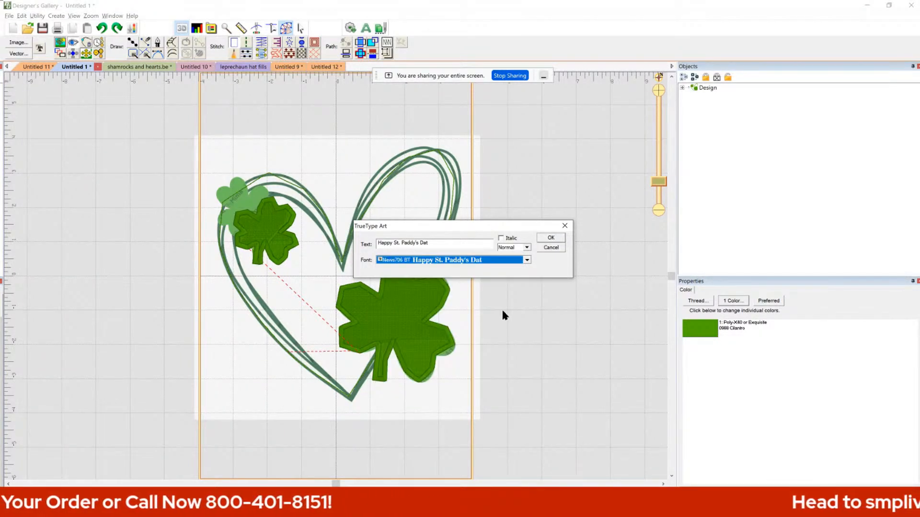
click(547, 239)
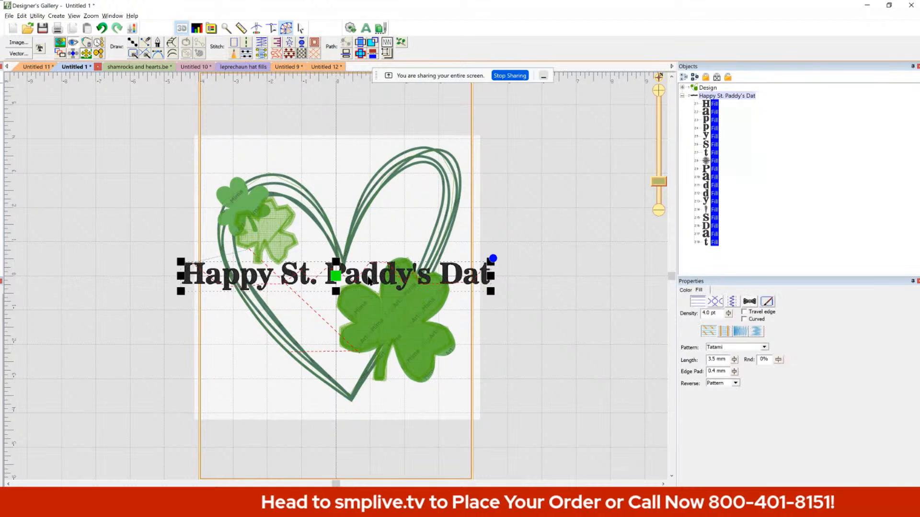
Change the lettering's thread color to Poly-X40 or Exquisite 4117 Sunflower and deselect it.
click(685, 290)
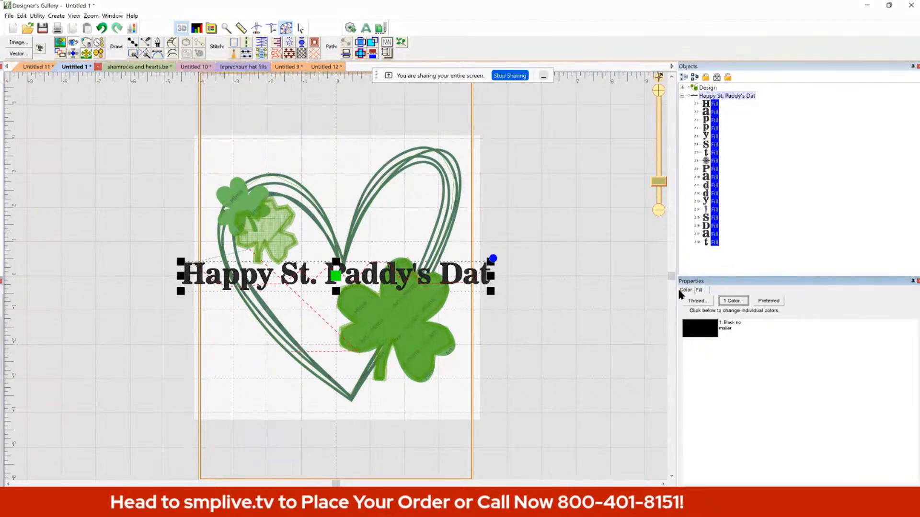
click(694, 325)
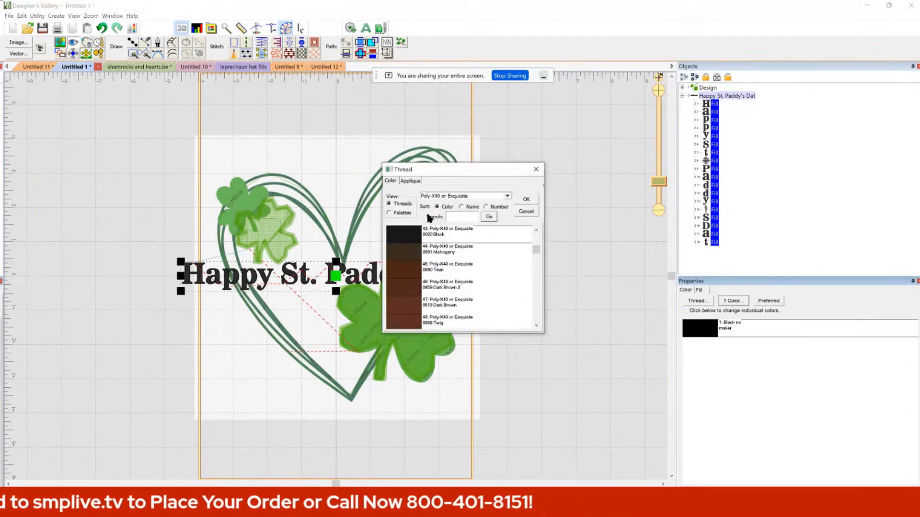
drag(535, 252, 539, 270)
click(446, 271)
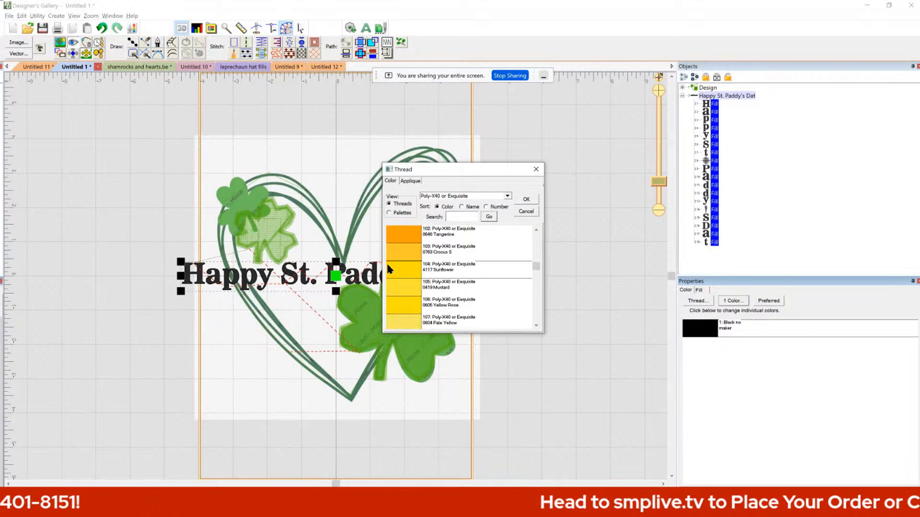
click(527, 199)
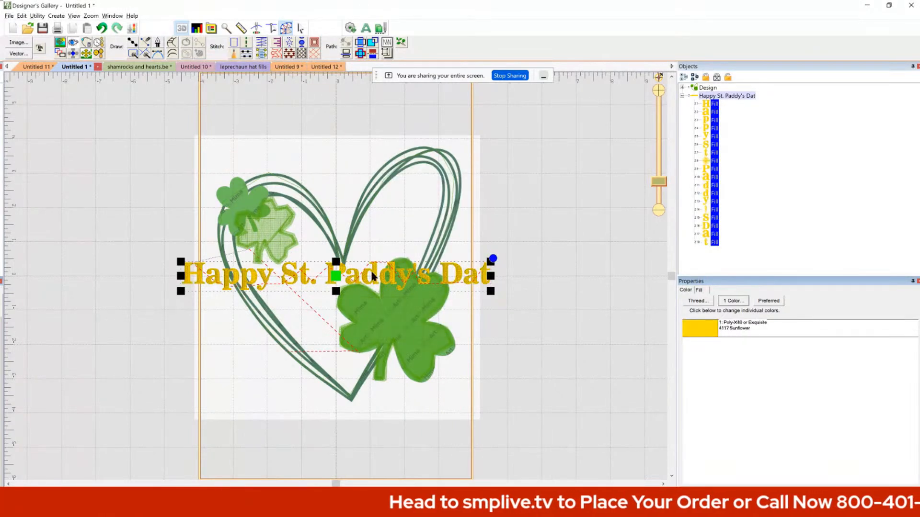
click(380, 231)
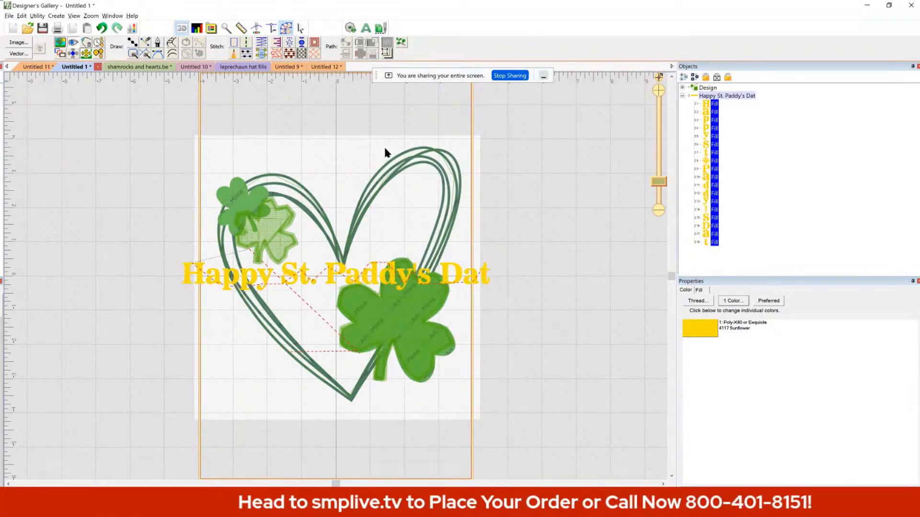
Select the single letter "a" in the lettering's last word, and clear the selection.
click(369, 277)
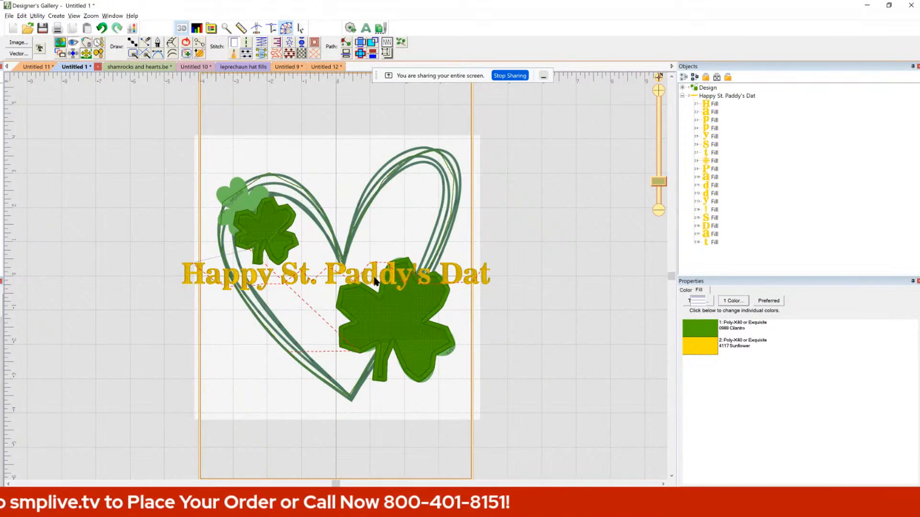
click(370, 277)
click(650, 378)
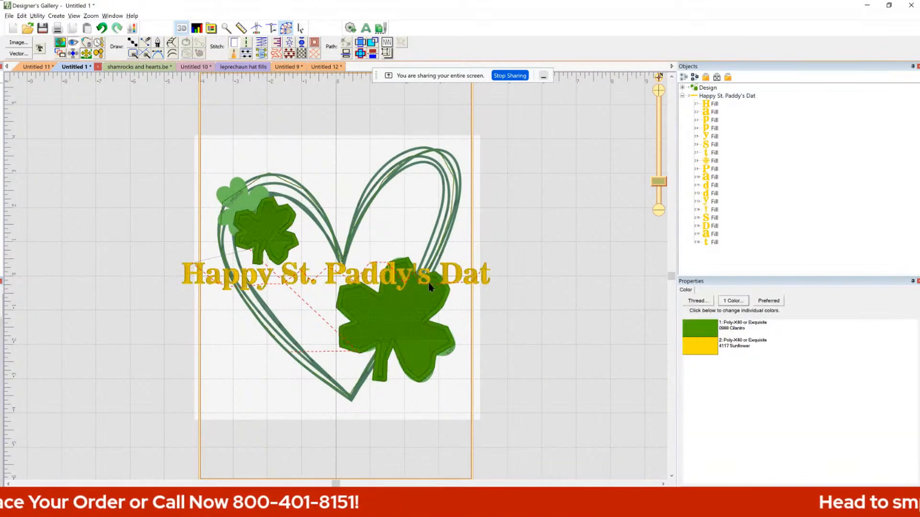
click(472, 281)
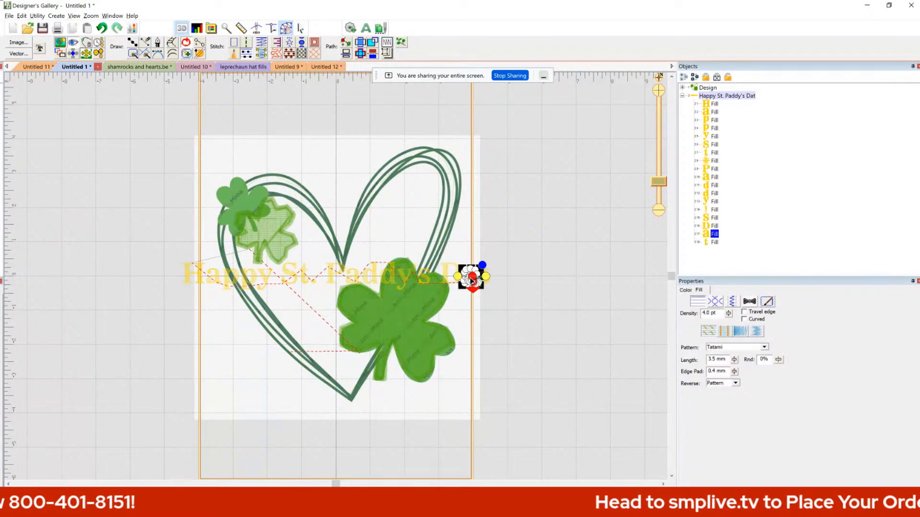
click(475, 308)
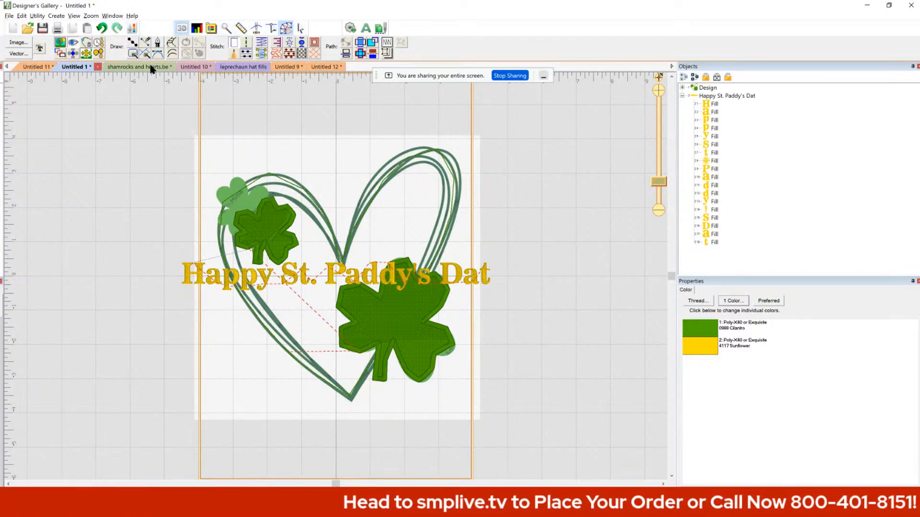
In the Untitled 10 design, rotate the hat picture upright and enlarge it to nearly the full hoop width.
click(187, 67)
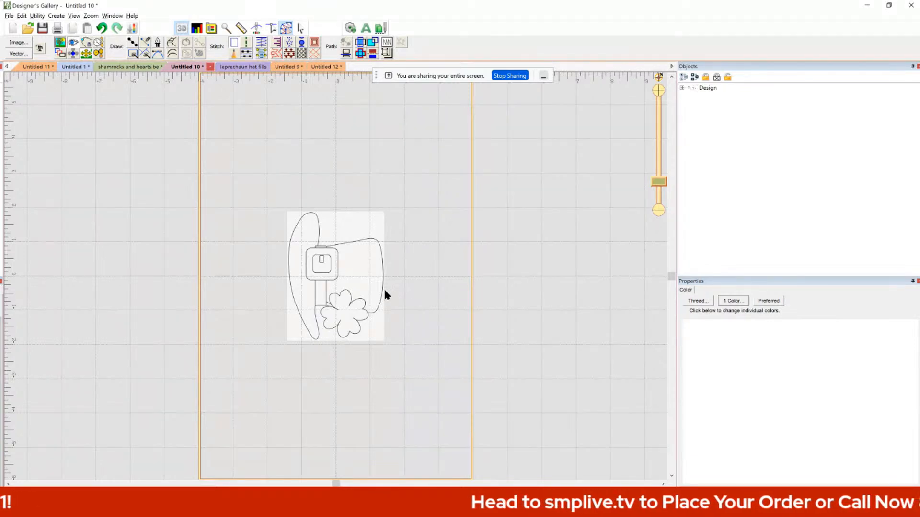
click(361, 279)
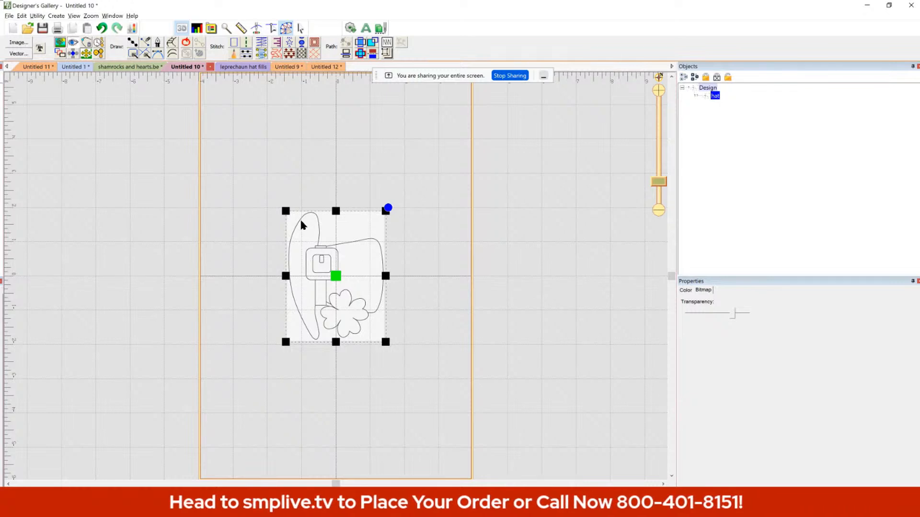
drag(286, 211, 239, 138)
drag(385, 140, 207, 165)
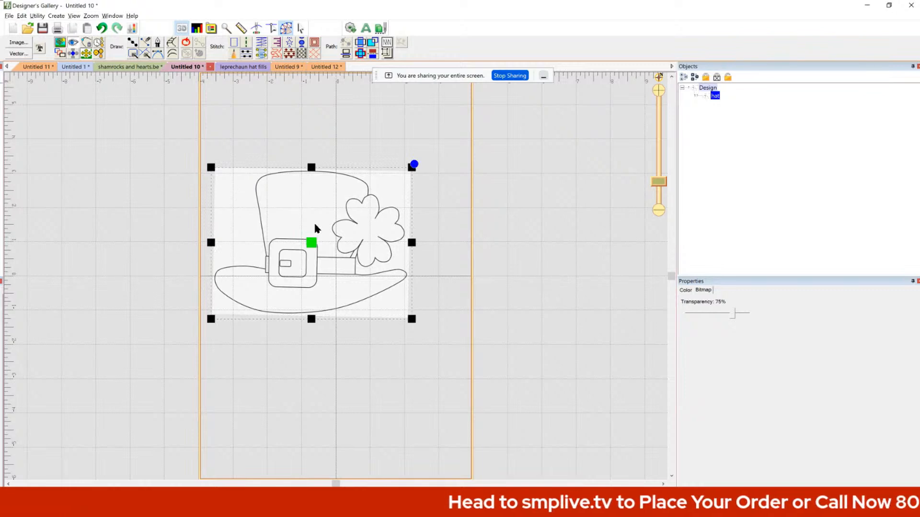
mouse_move(304, 245)
mouse_down()
mouse_move(293, 225)
mouse_move(319, 251)
mouse_up()
drag(406, 297, 468, 338)
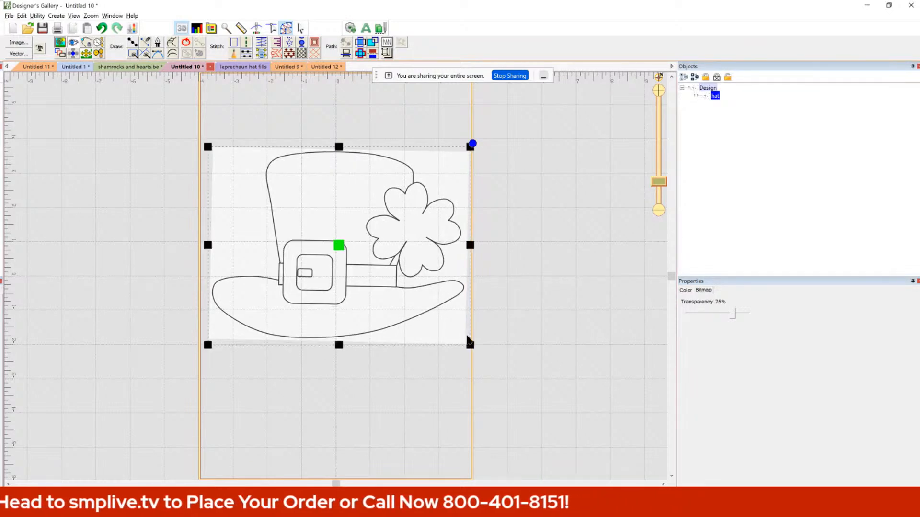
click(509, 263)
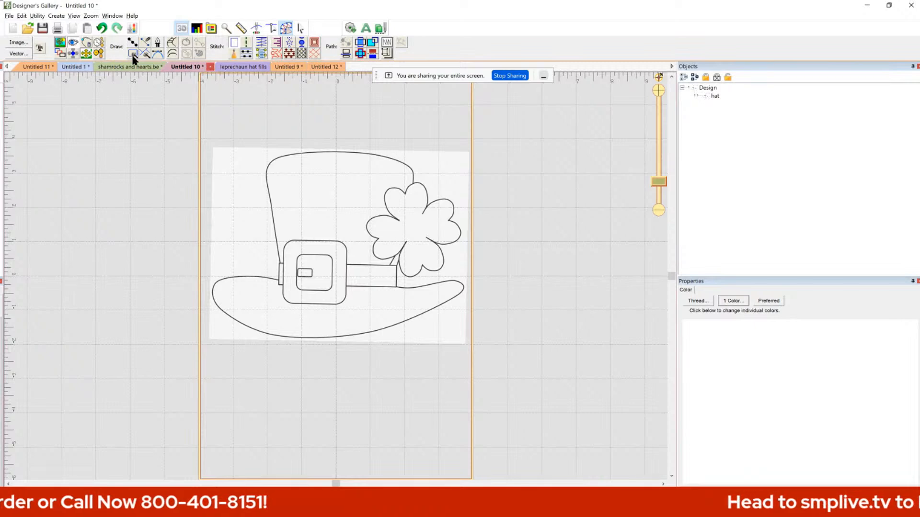
Try to trace the hat's crown and brim outlines with the Magic Wand at sensitivity 150.
click(139, 53)
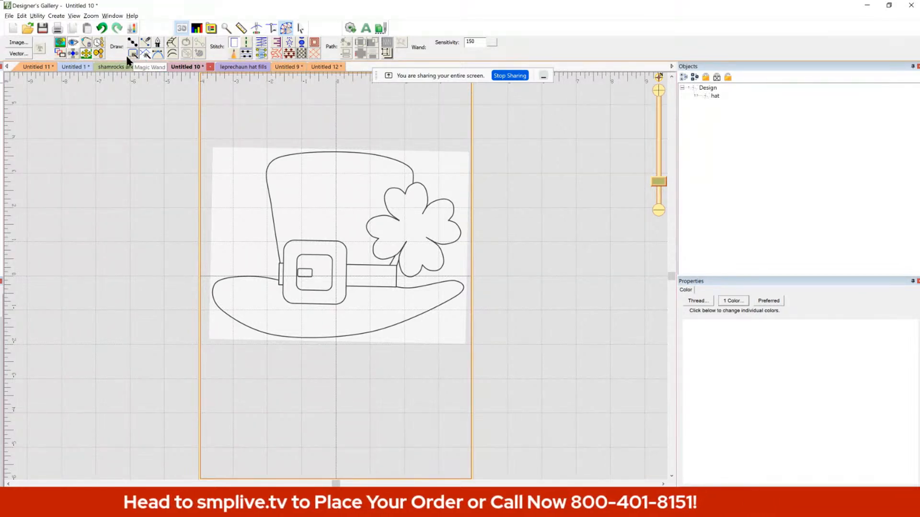
click(145, 53)
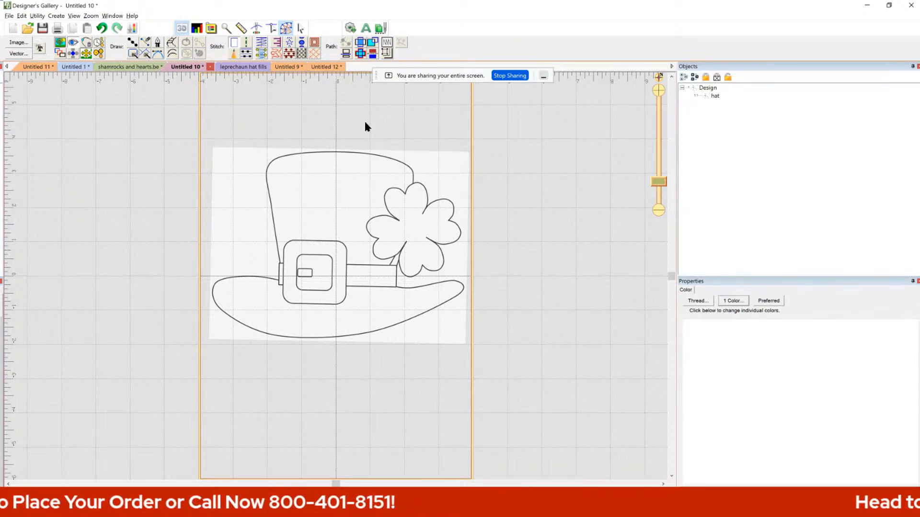
click(145, 54)
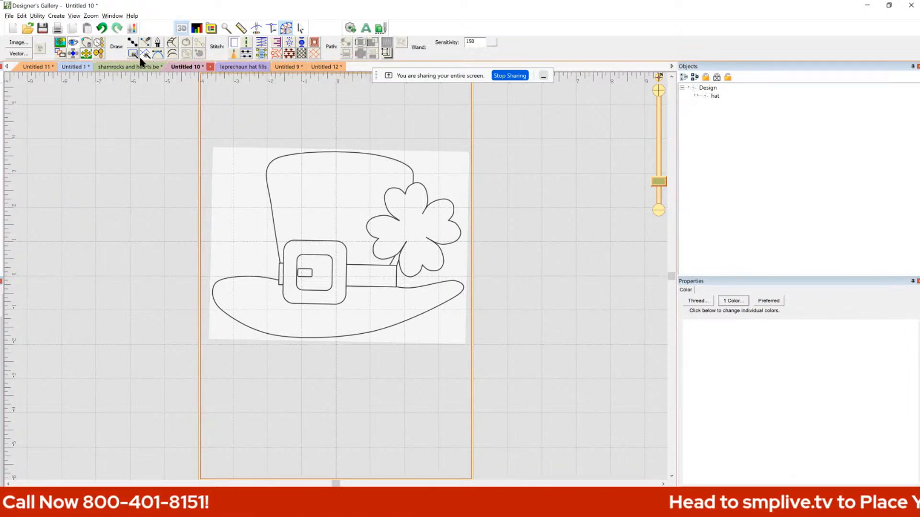
click(267, 163)
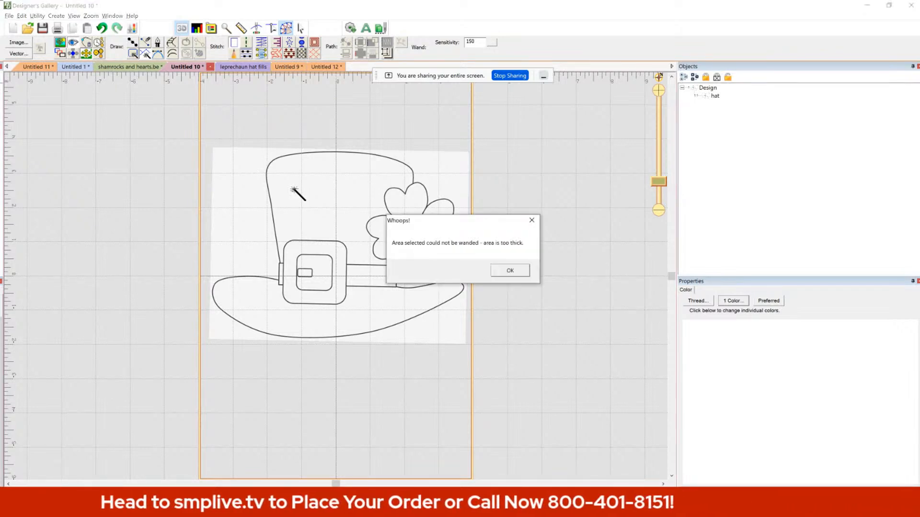
click(498, 271)
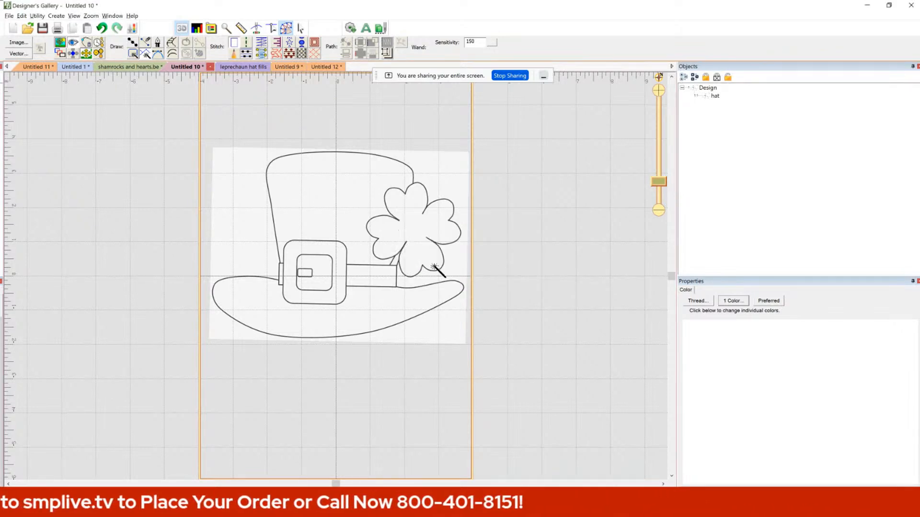
click(427, 285)
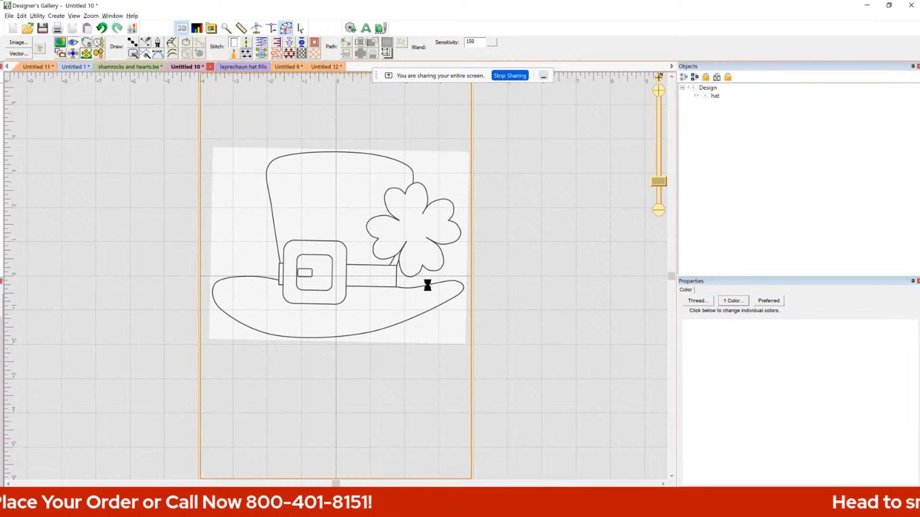
click(505, 270)
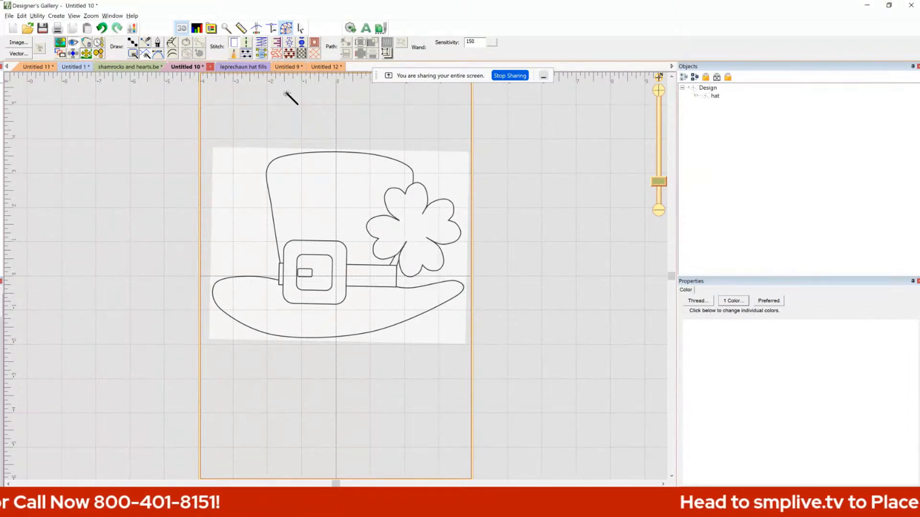
Examine the finished hats in the leprechaun hat fills and Untitled 9 designs, expanding their object lists.
click(232, 68)
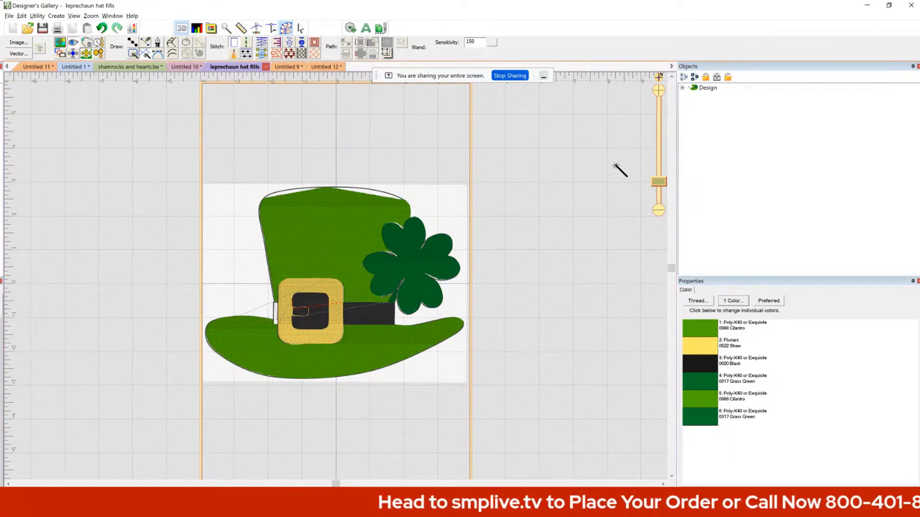
click(682, 88)
click(278, 69)
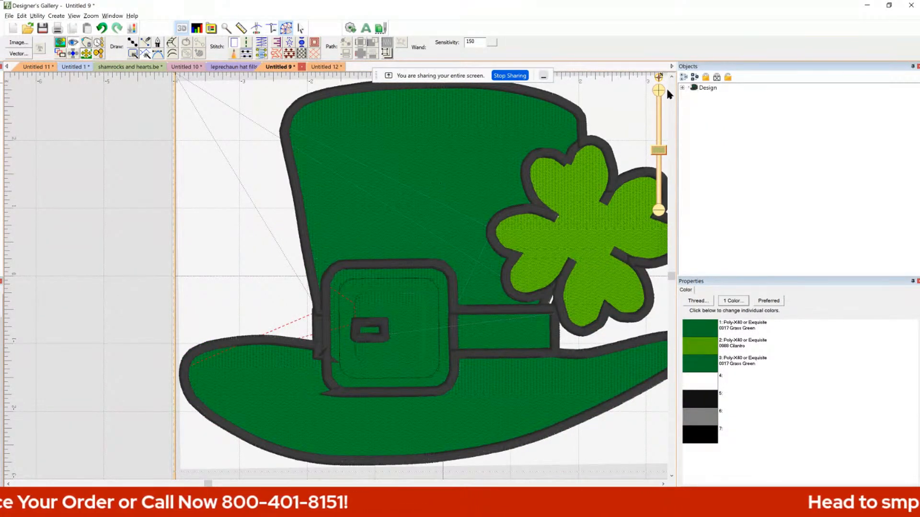
click(683, 88)
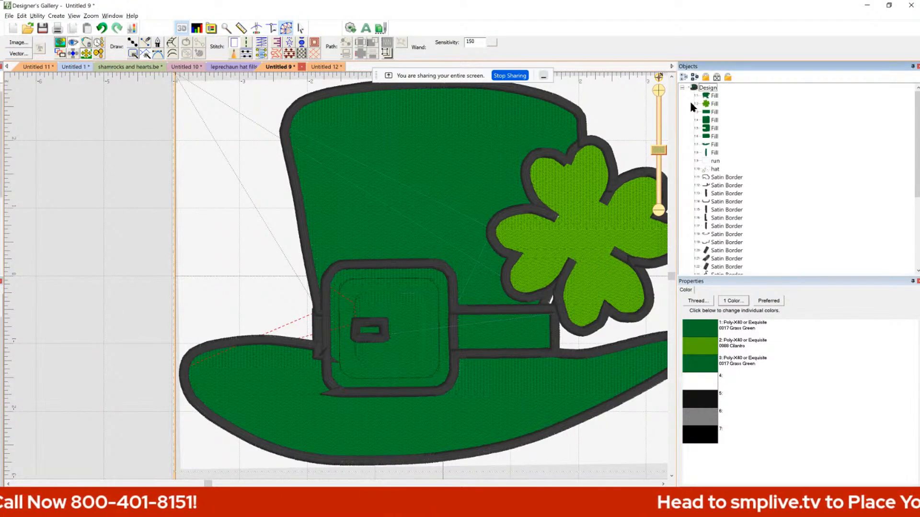
Examine the finished hat's fills and satin borders in the Untitled 9 design by selecting each group.
click(711, 95)
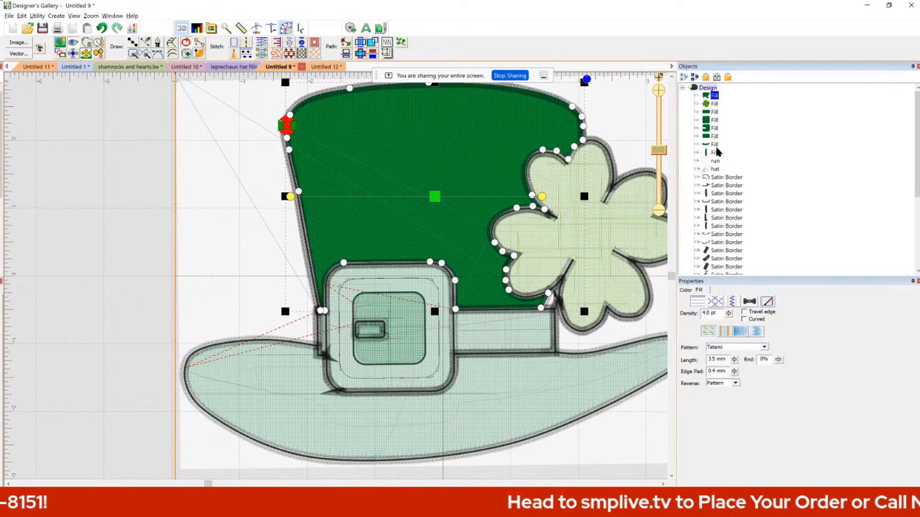
shift+click(714, 145)
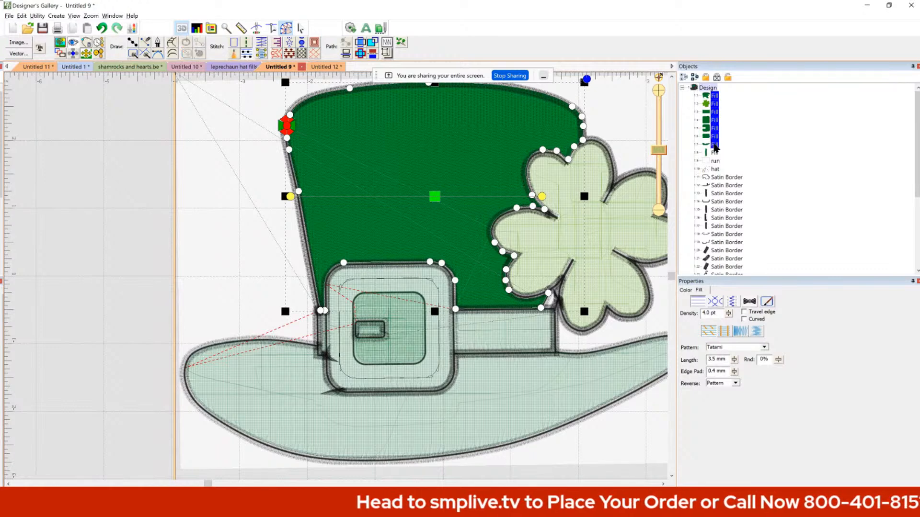
shift+click(727, 234)
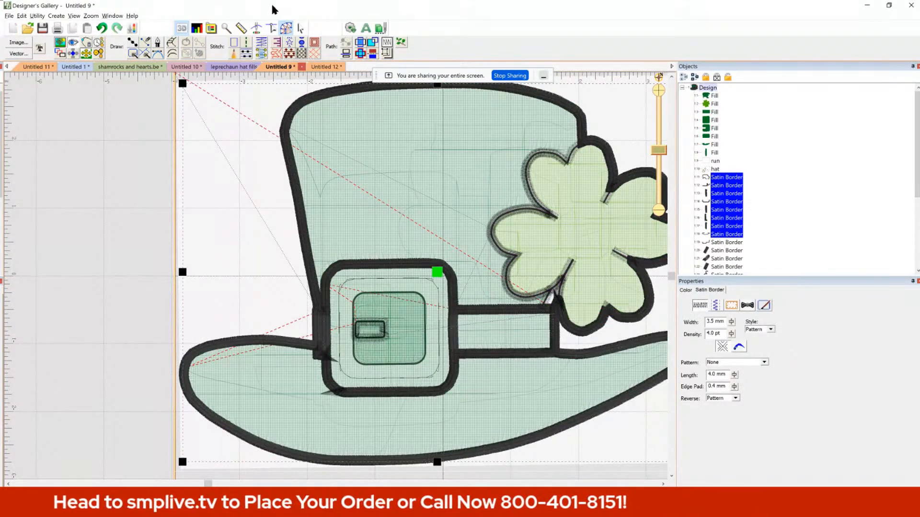
In the Untitled 10 design, trace the hat's crown, shamrock and band with the Magic Wand at sensitivity 30.
click(186, 67)
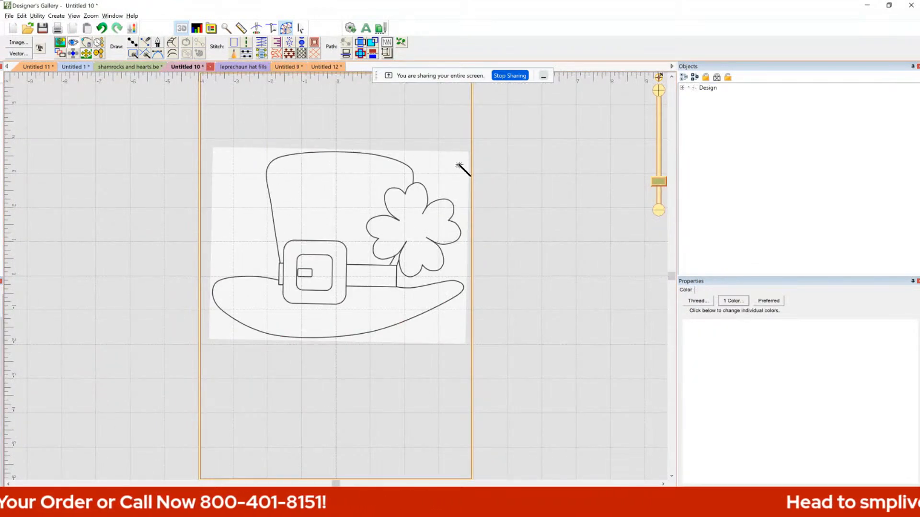
click(131, 54)
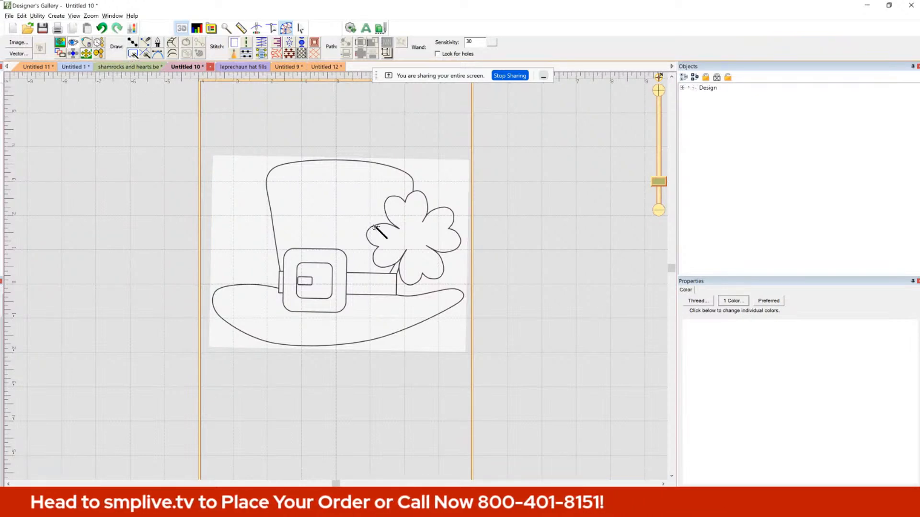
click(332, 200)
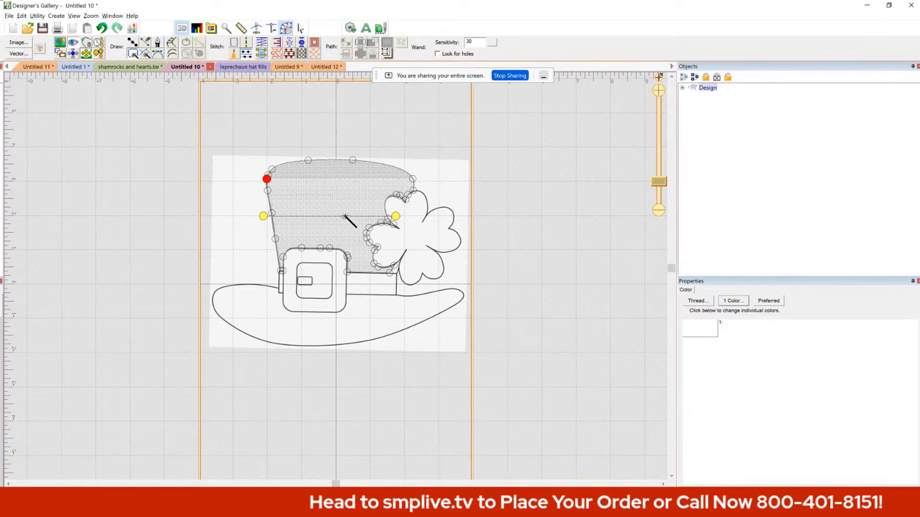
click(378, 246)
click(356, 282)
Trace the buckle's inner square, outer frame and small rectangle plus the hat's brim, with the design's object list expanded.
click(315, 286)
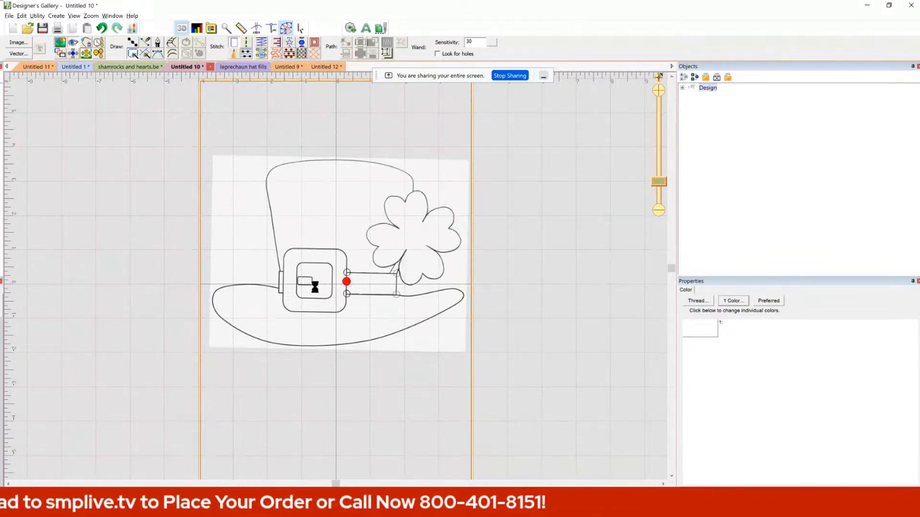
click(681, 87)
click(324, 306)
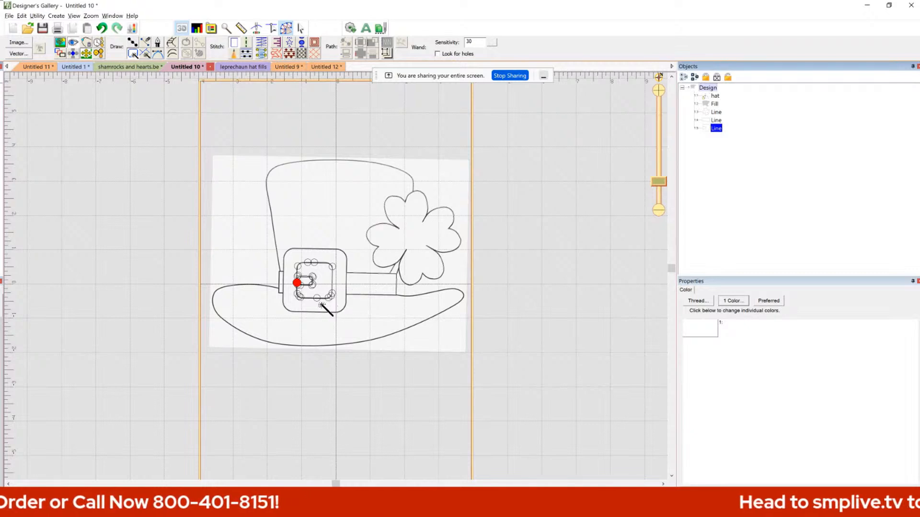
click(301, 282)
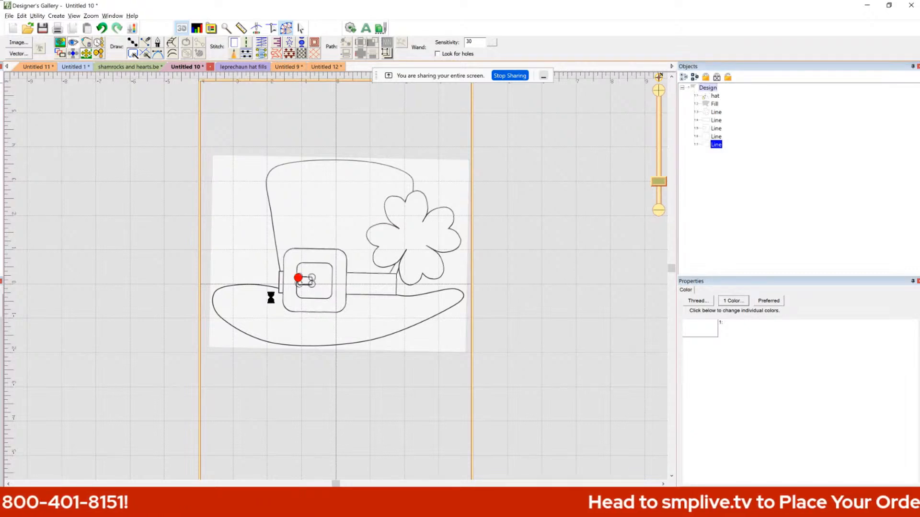
click(268, 314)
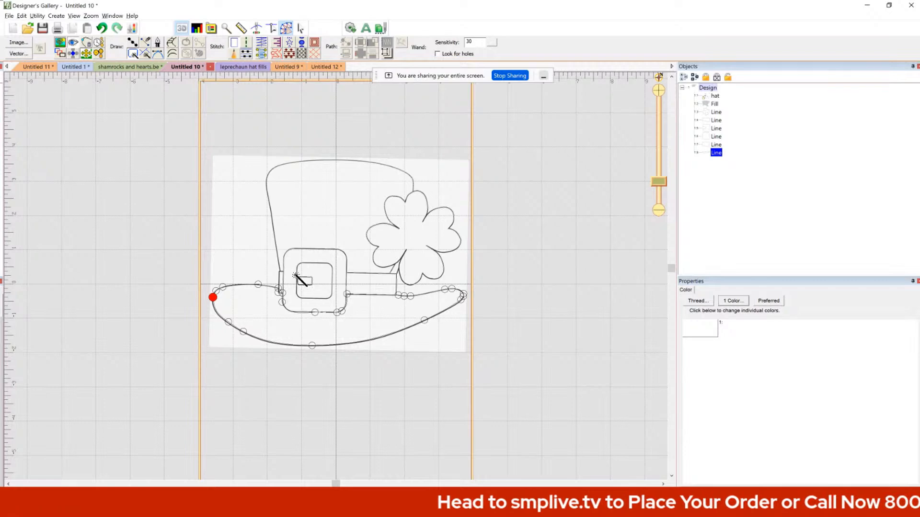
Trace the narrow band end on the brim side of the buckle, and trace the brim again.
scroll(297, 282, up, 3)
scroll(264, 277, up, 2)
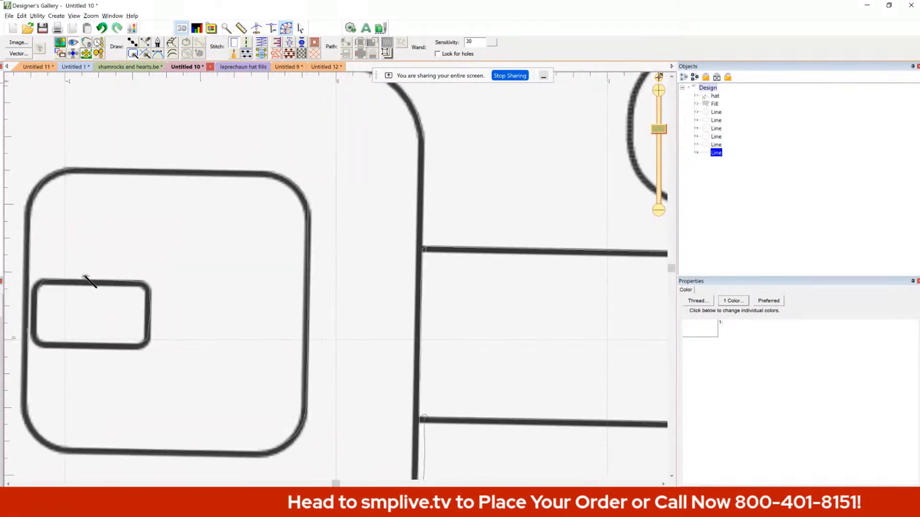
click(293, 483)
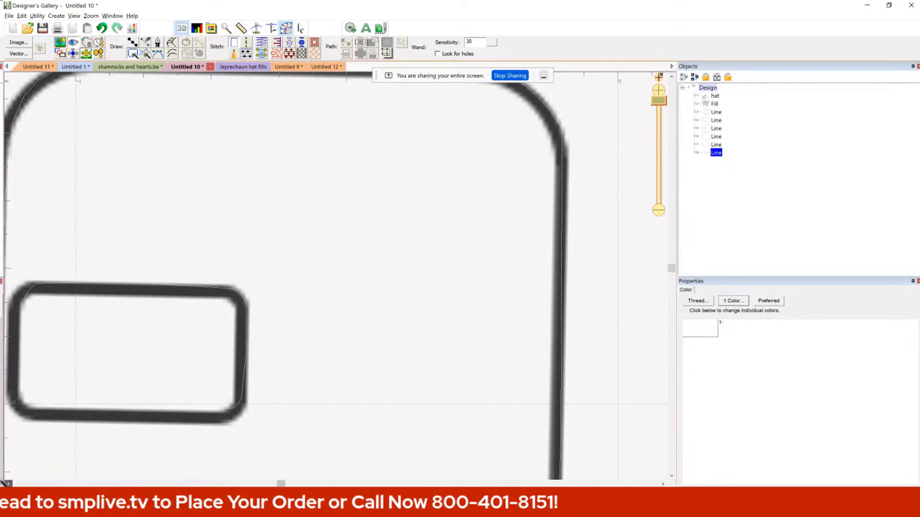
click(7, 484)
click(6, 484)
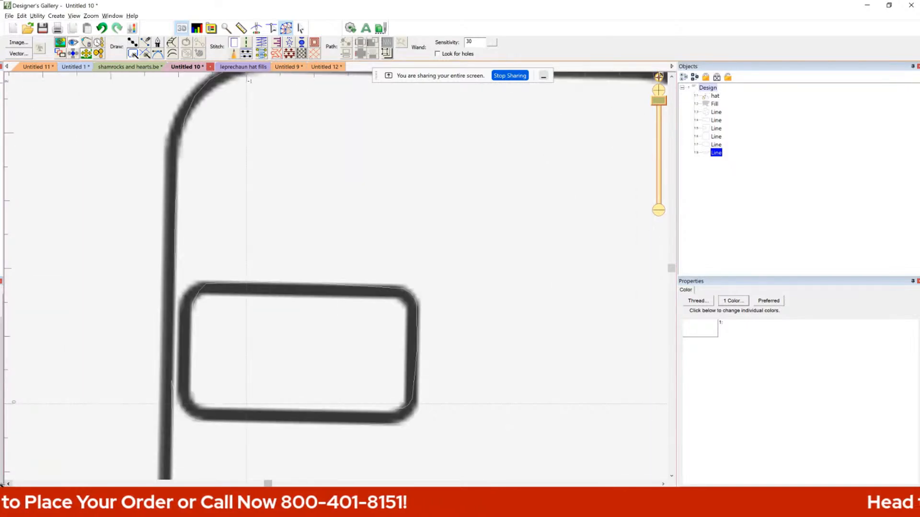
scroll(82, 404, down, 2)
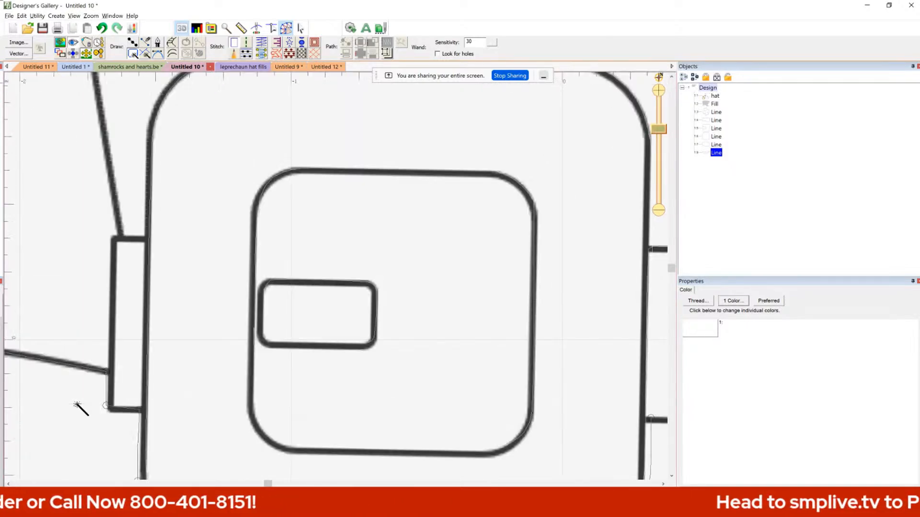
scroll(89, 374, down, 1)
scroll(139, 340, up, 1)
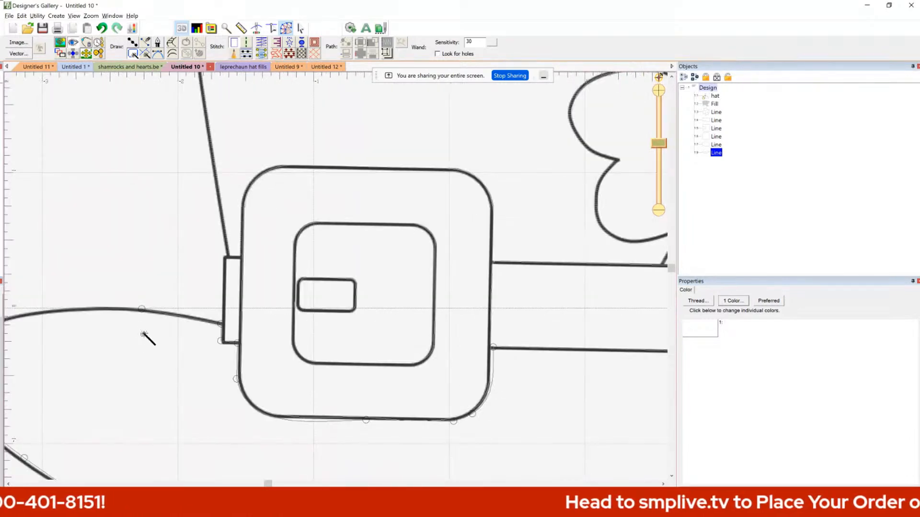
scroll(211, 294, up, 1)
click(125, 302)
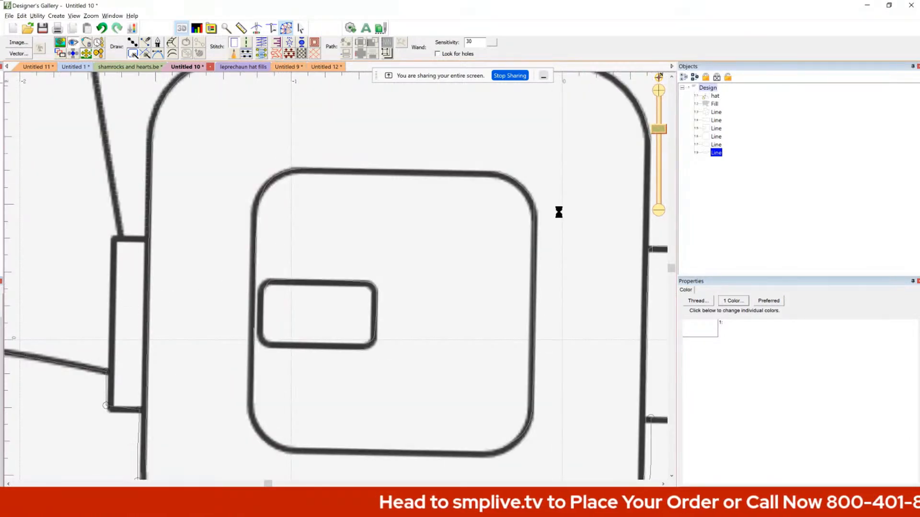
click(91, 16)
click(101, 25)
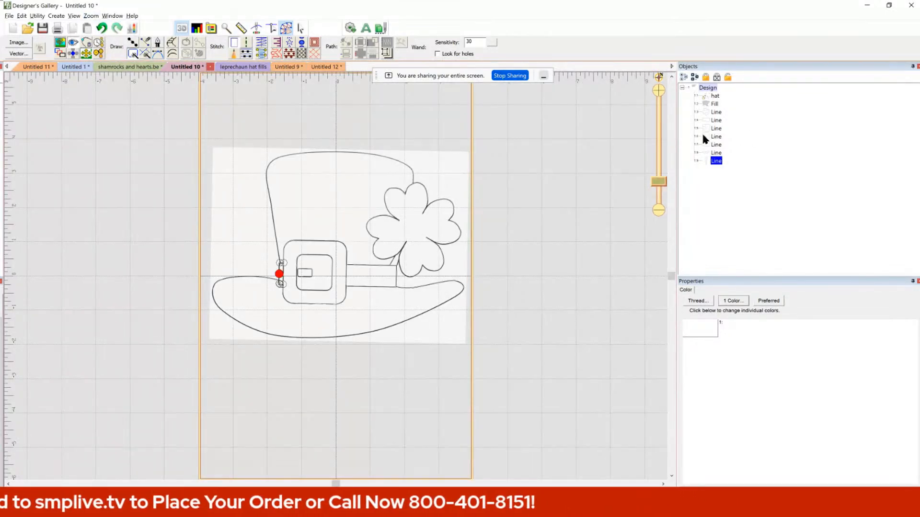
click(375, 310)
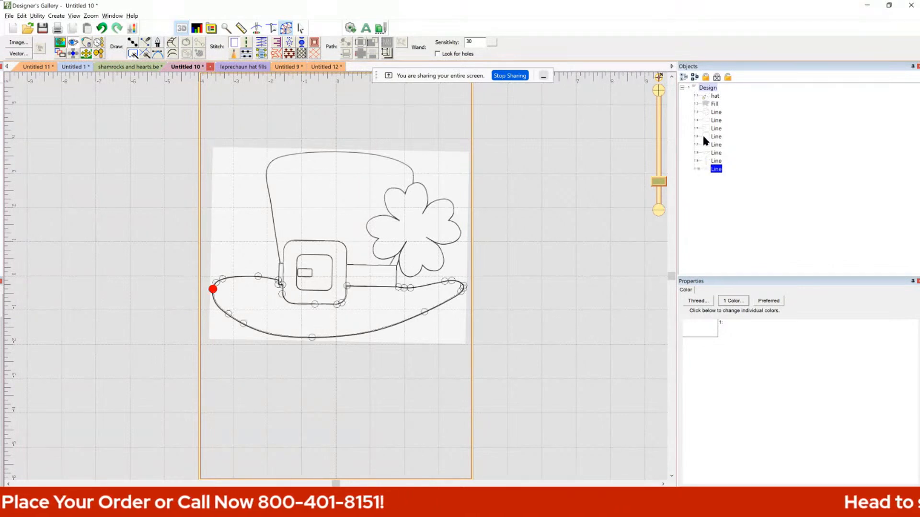
Convert all eight traced line objects into fills, and clear the selection.
click(691, 327)
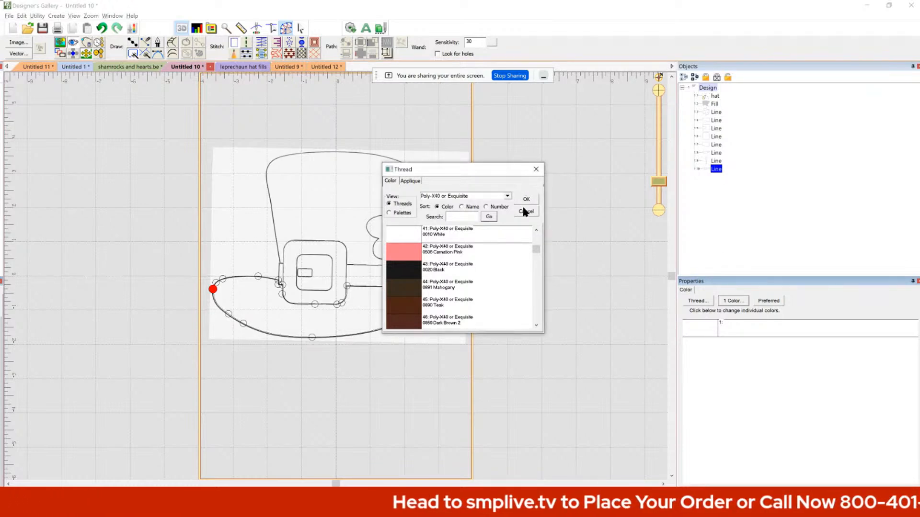
click(525, 211)
click(718, 111)
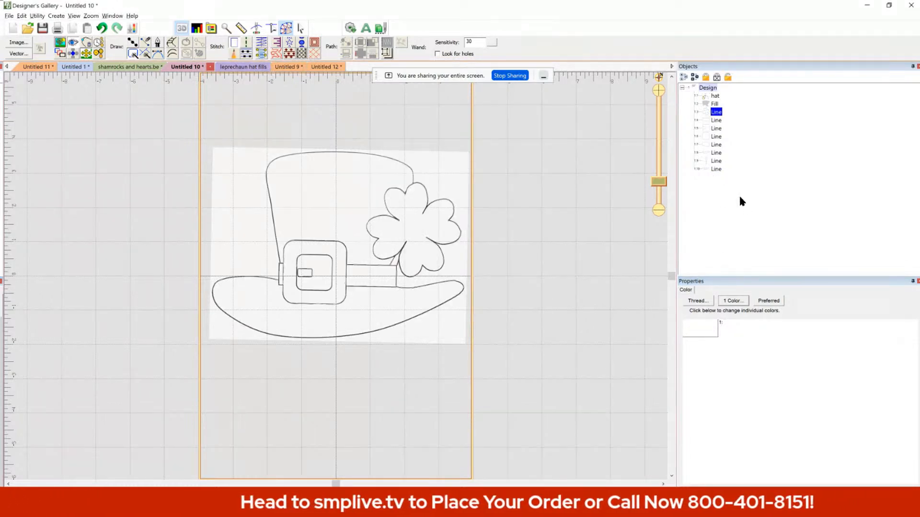
shift+click(714, 170)
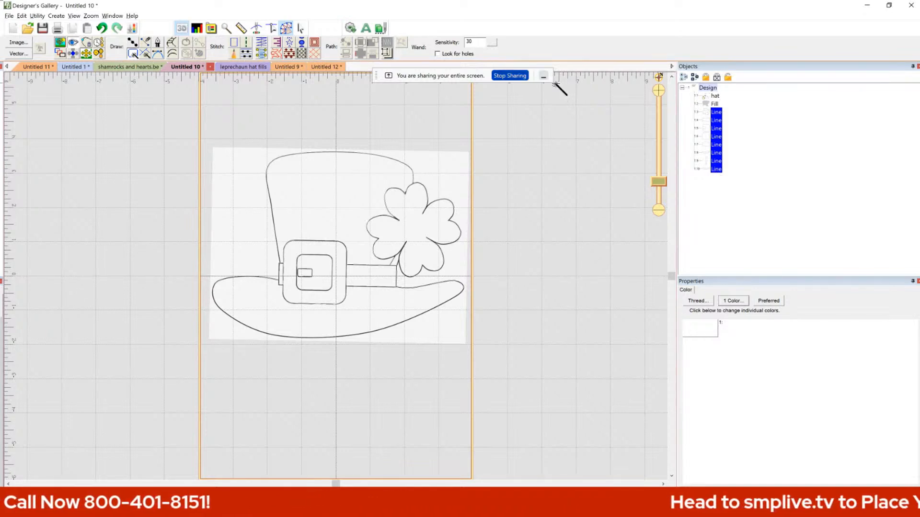
click(245, 54)
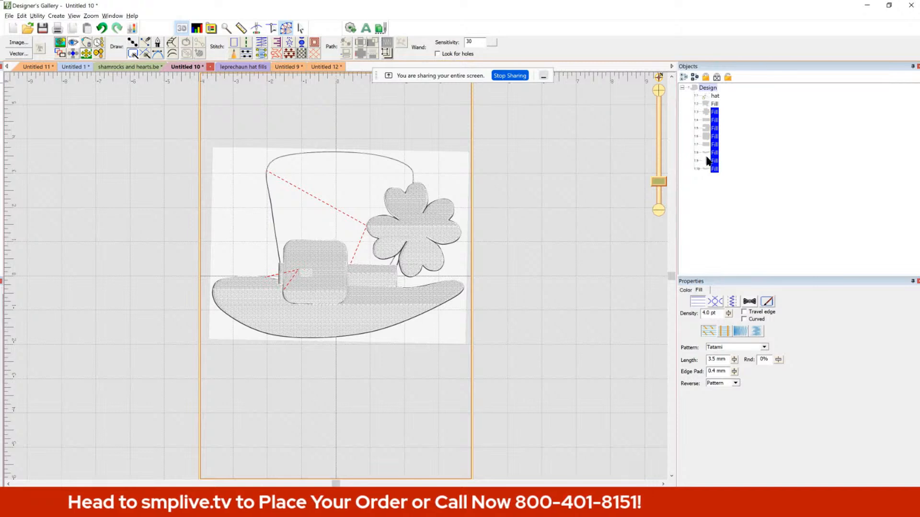
click(765, 177)
Color the hat's crown and brim fills with the Poly-X40 or Exquisite thread Grass Green.
click(705, 103)
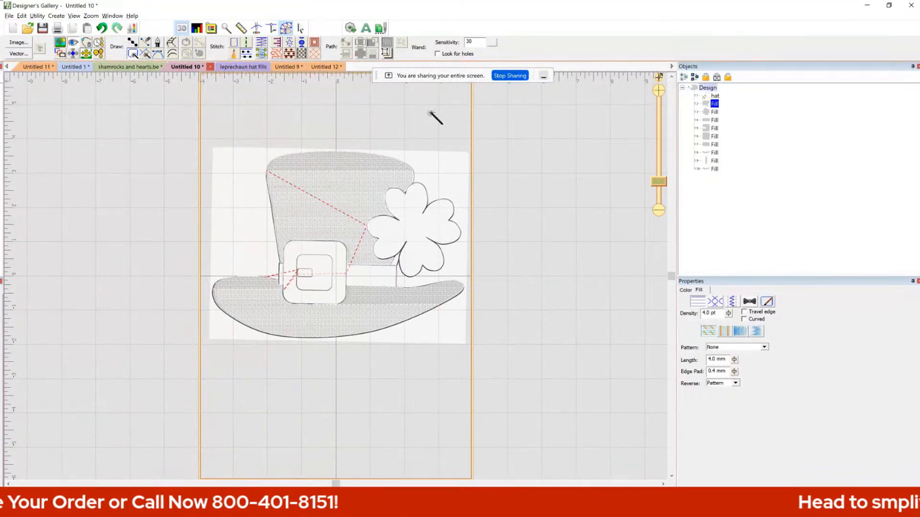
click(678, 290)
click(691, 328)
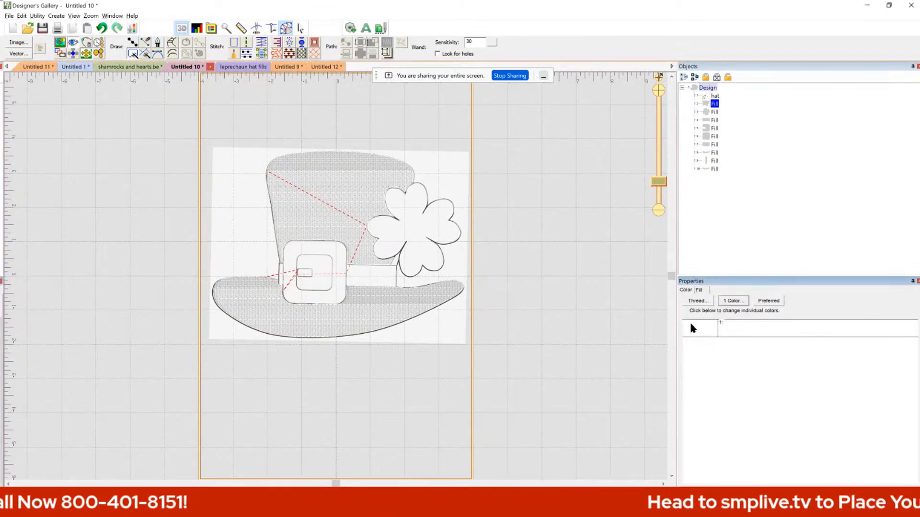
drag(531, 251, 535, 285)
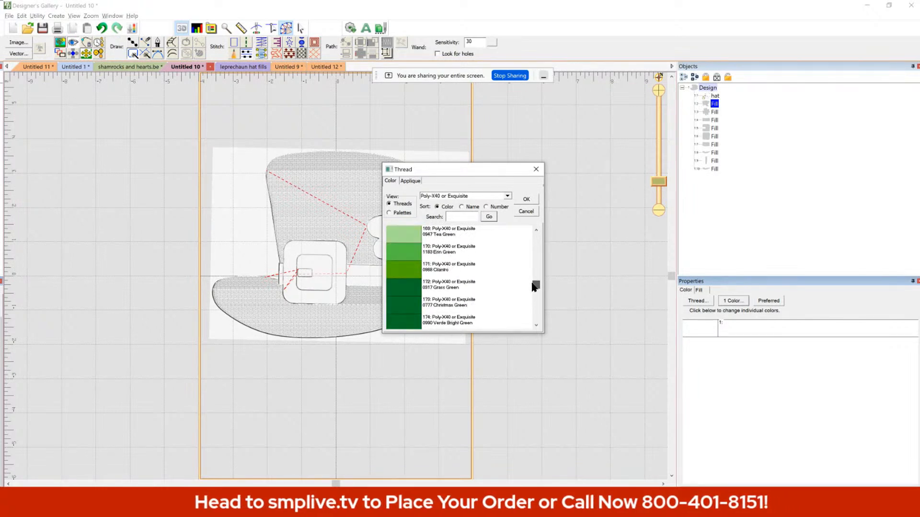
click(401, 284)
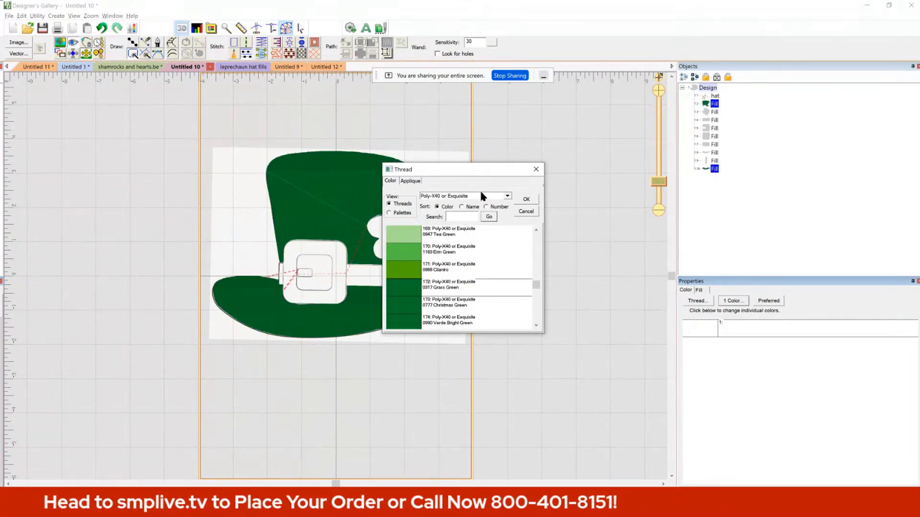
click(525, 198)
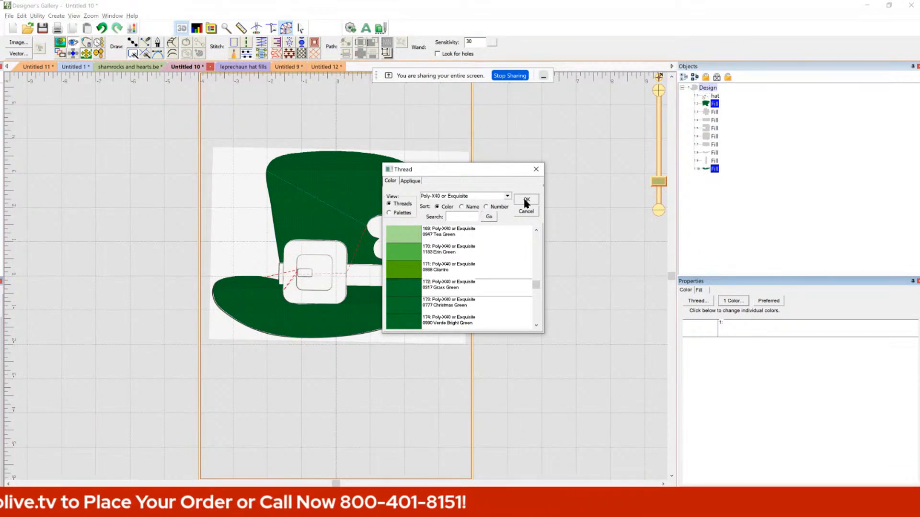
Color the shamrock fill with the Poly-X40 or Exquisite thread Neon Green.
click(715, 112)
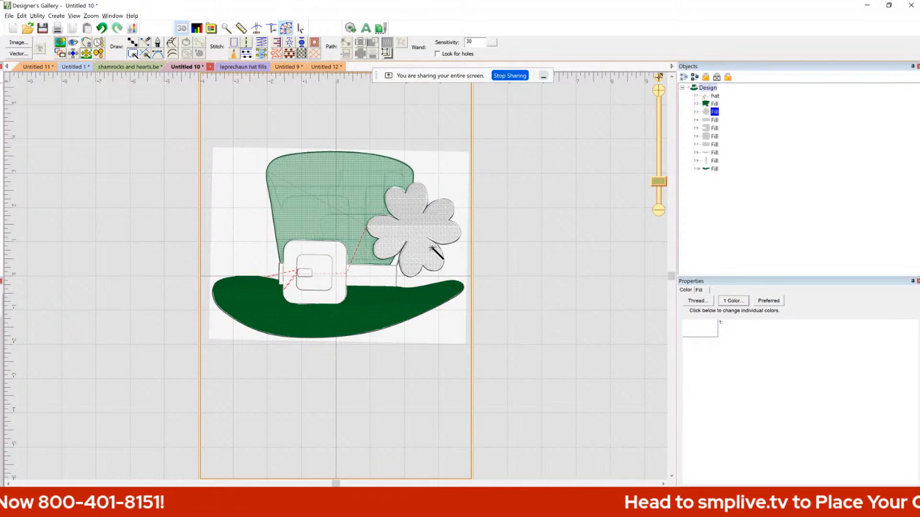
double_click(691, 327)
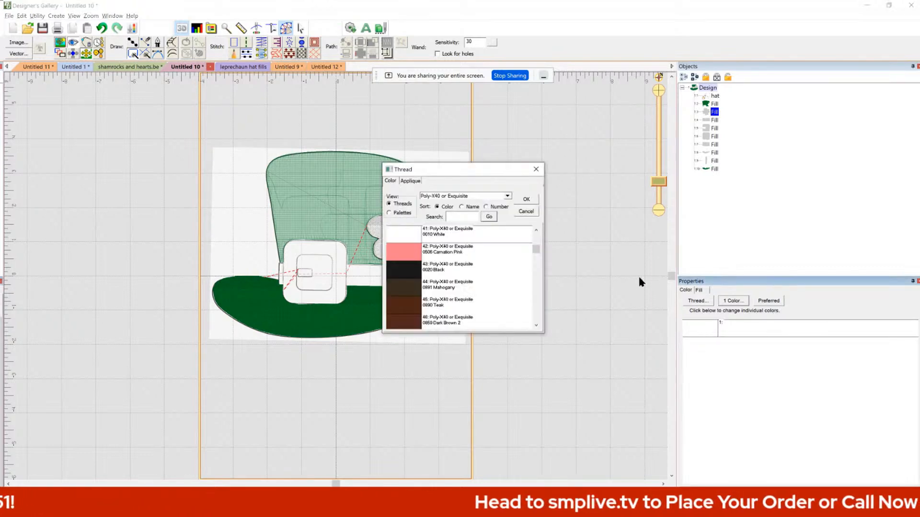
drag(536, 254, 535, 286)
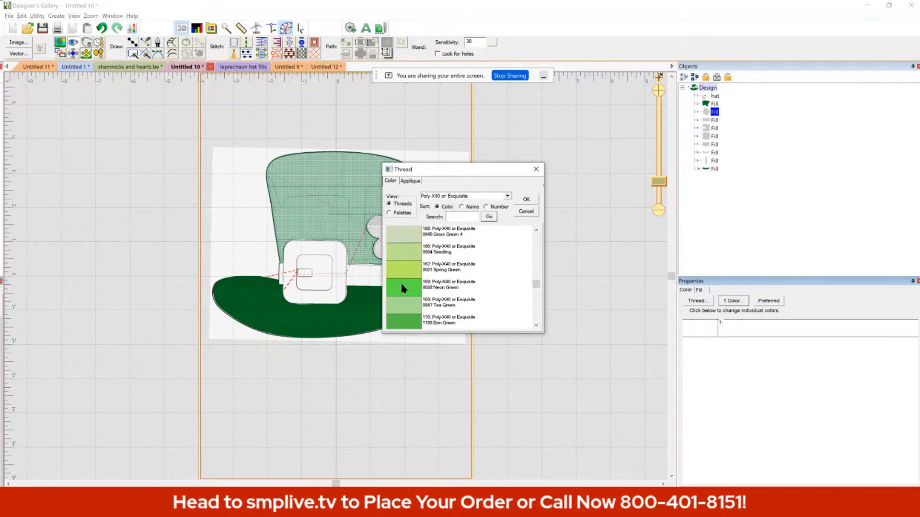
click(402, 288)
click(524, 198)
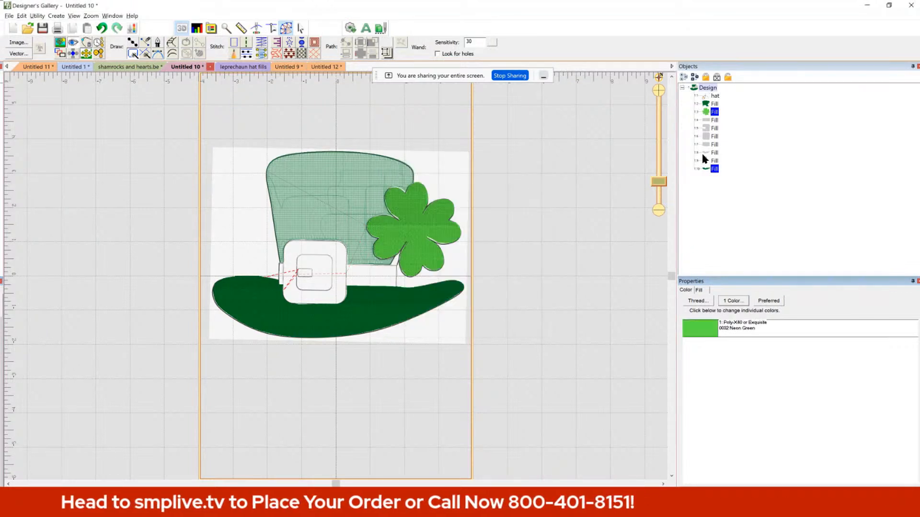
Color the hat band fill beside the buckle with the Poly-X40 or Exquisite thread Black, searching the threads by name for "black".
click(714, 121)
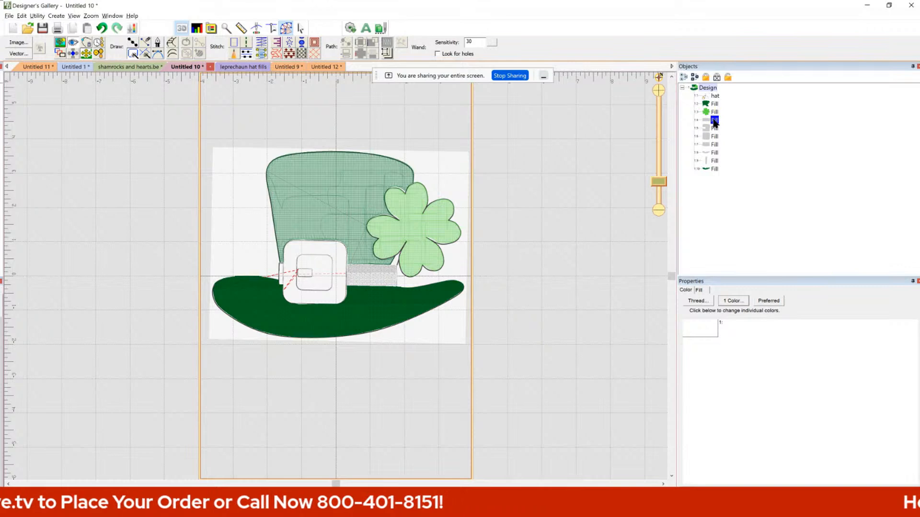
click(690, 325)
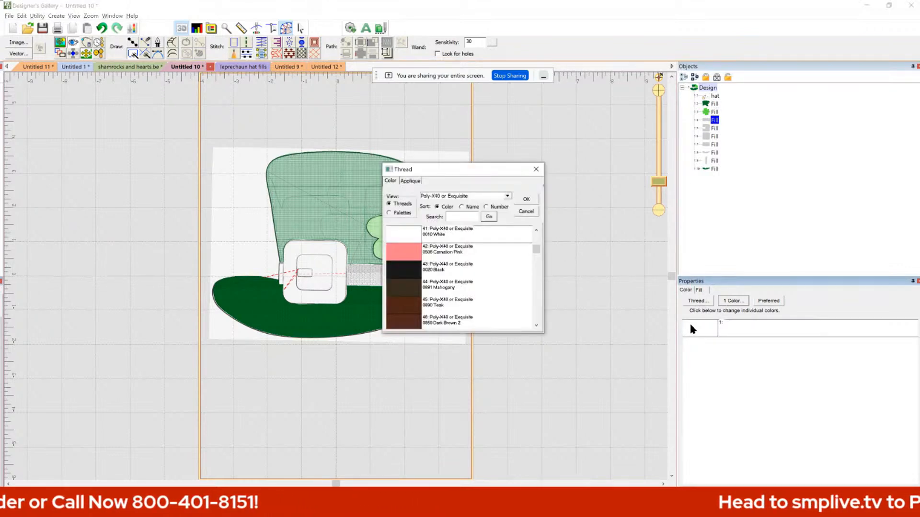
click(470, 197)
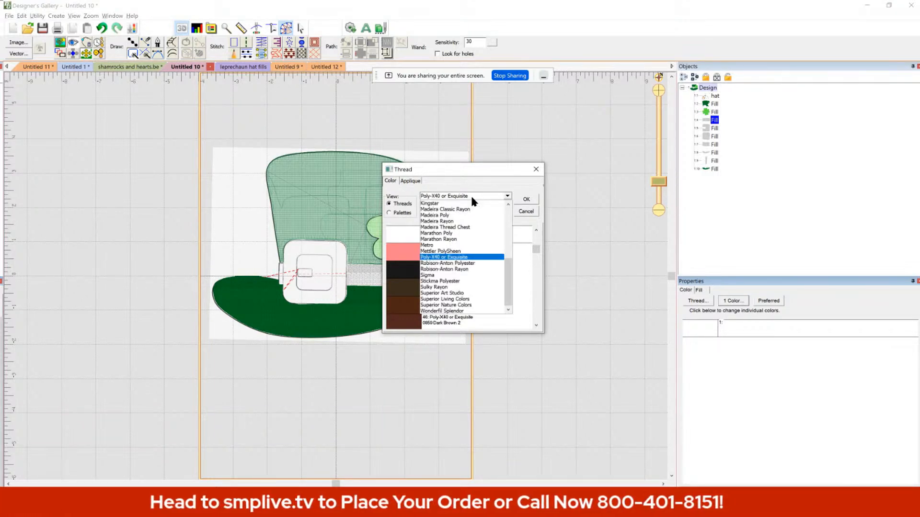
click(470, 198)
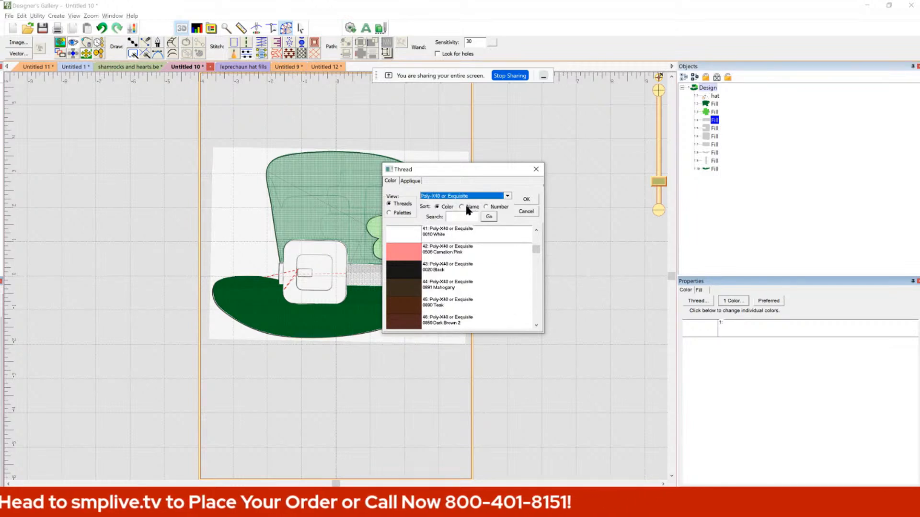
drag(535, 252, 535, 277)
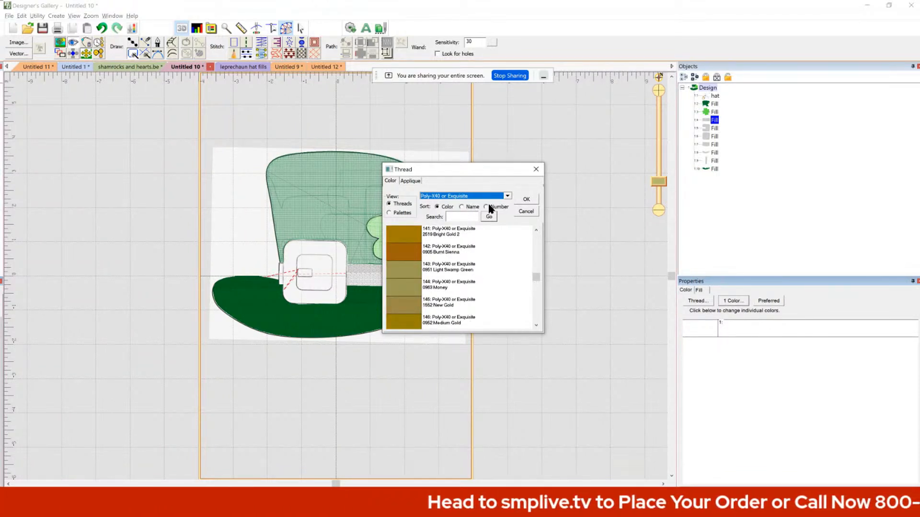
click(461, 207)
click(459, 216)
text(black)
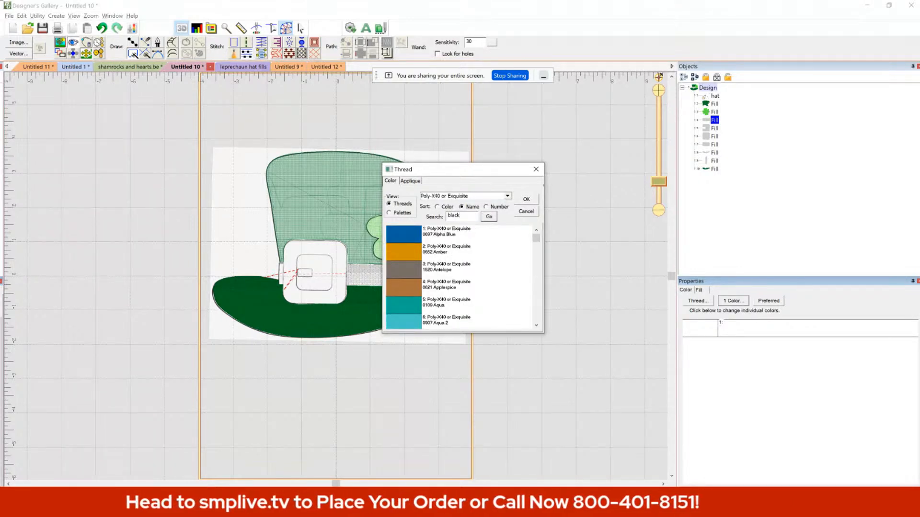
click(489, 217)
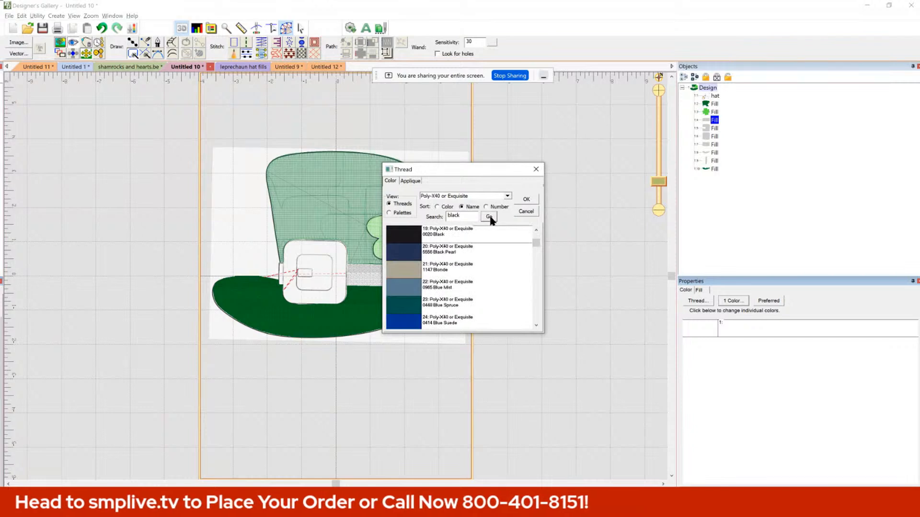
click(403, 235)
click(523, 201)
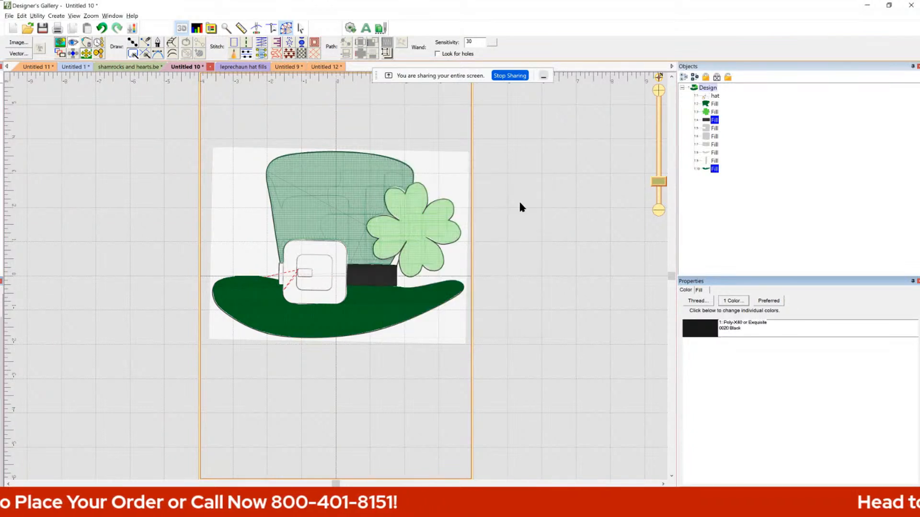
Switch to the Untitled 9 hat design and activate the object selection tool.
click(715, 137)
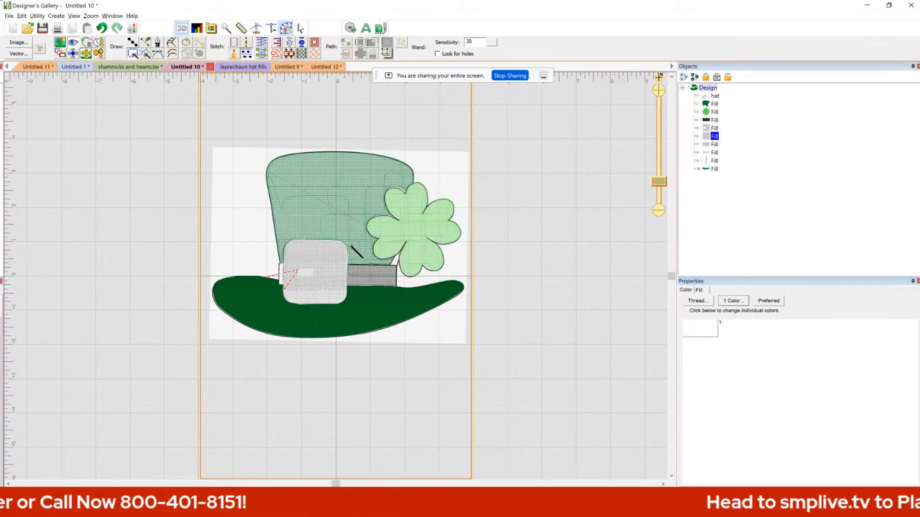
click(715, 128)
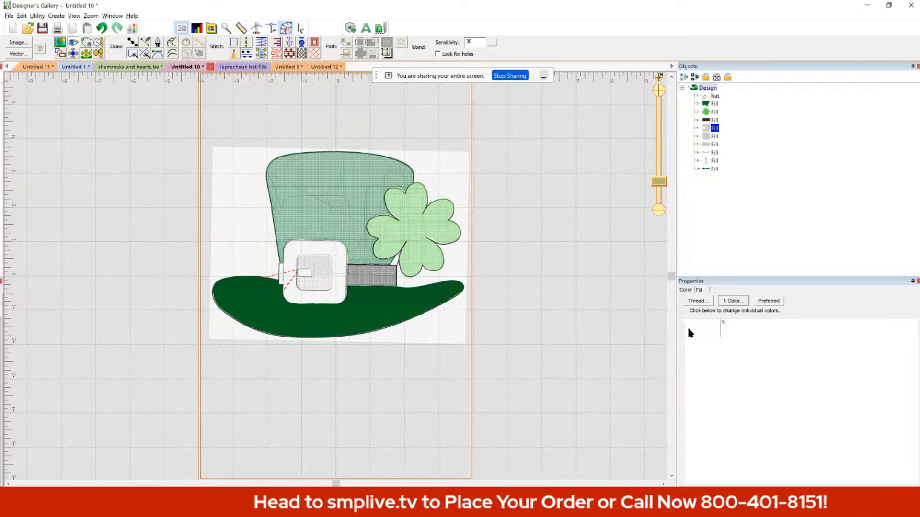
click(290, 67)
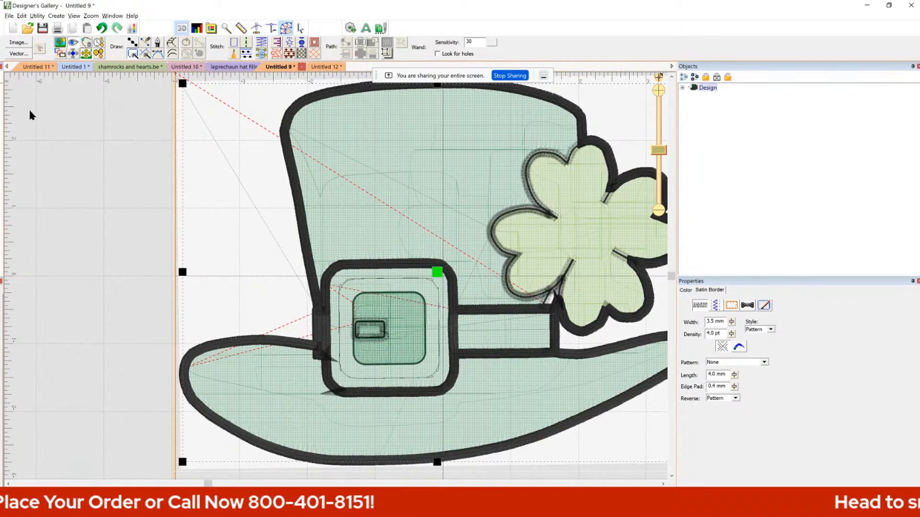
click(55, 42)
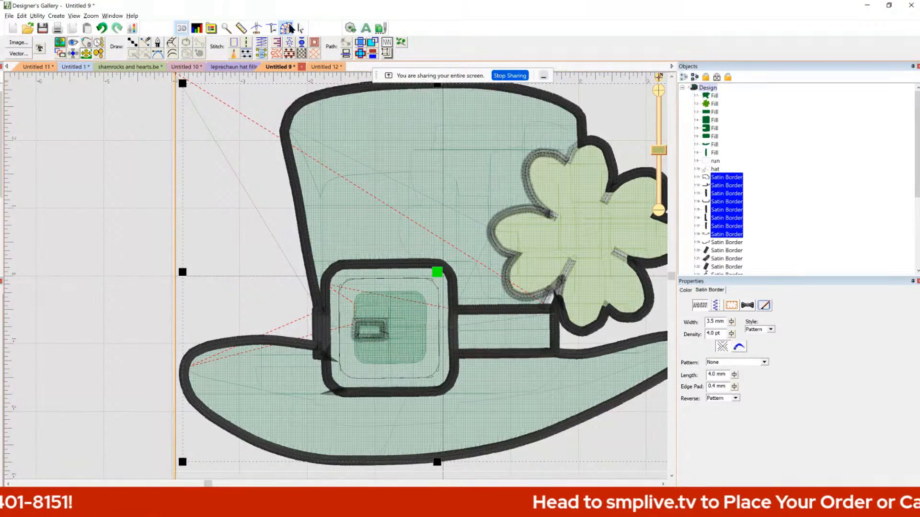
click(300, 29)
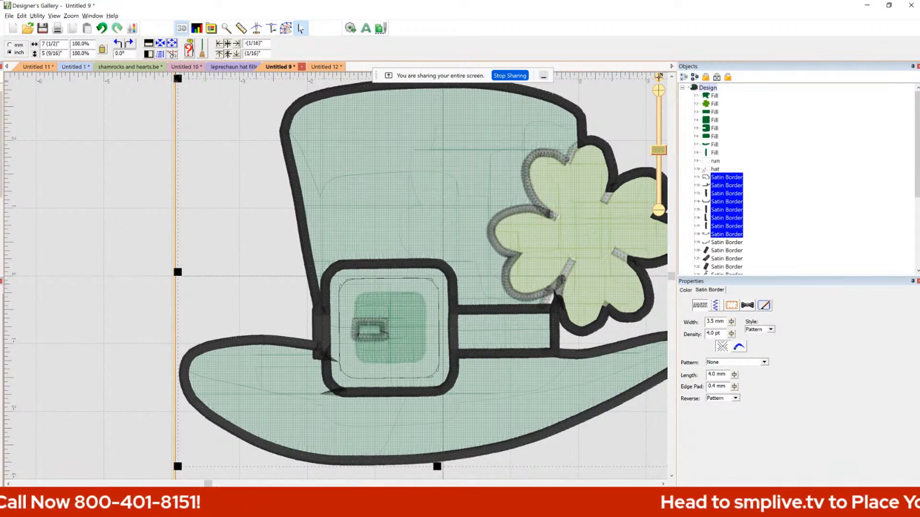
key(super+s)
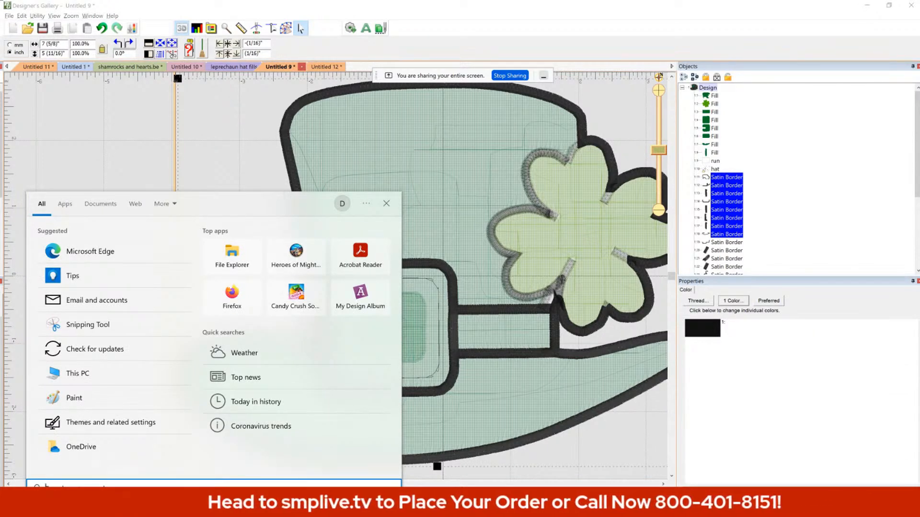
key(Escape)
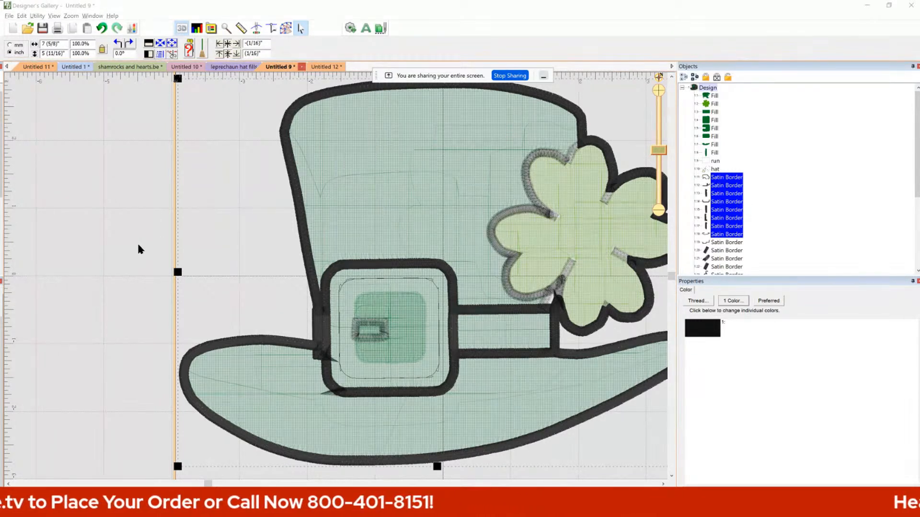
scroll(189, 249, up, 1)
scroll(173, 246, down, 3)
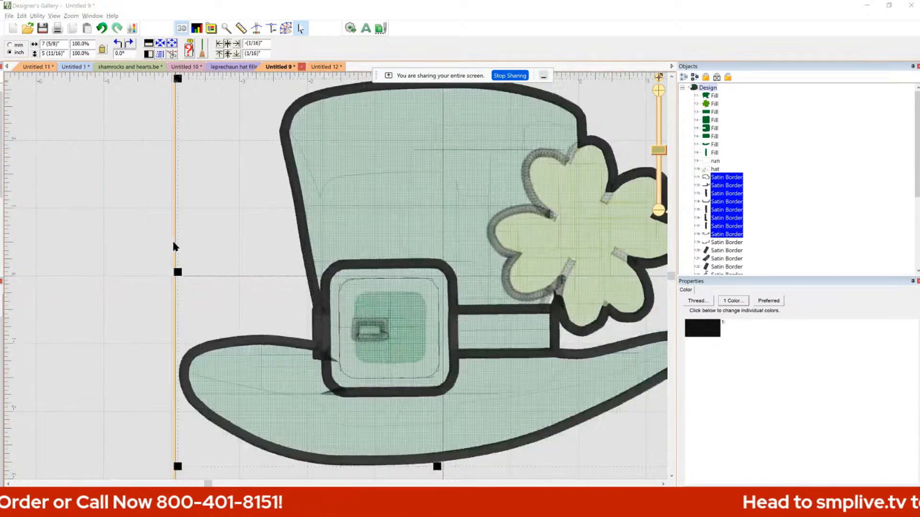
scroll(173, 247, up, 2)
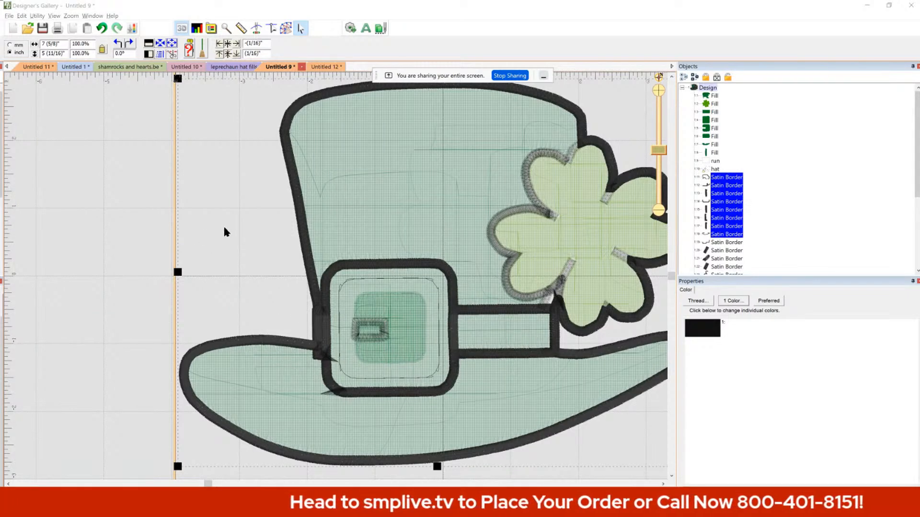
Inspect the satin borders around the buckle's lower edge up close, and select the one with the spiked corner.
click(775, 212)
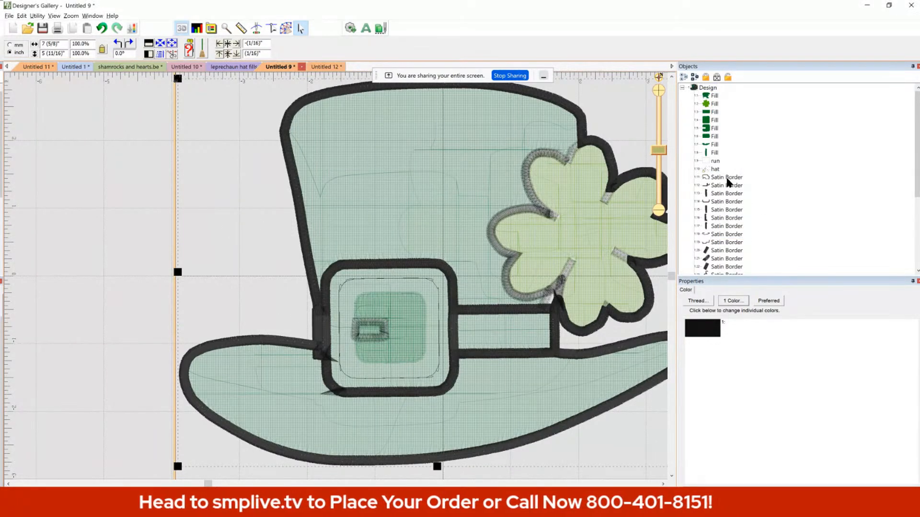
click(727, 178)
click(724, 201)
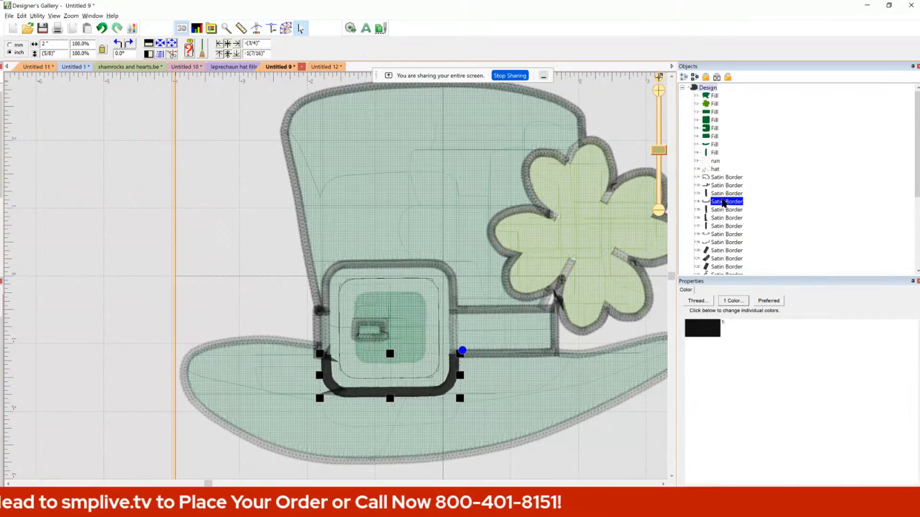
click(659, 91)
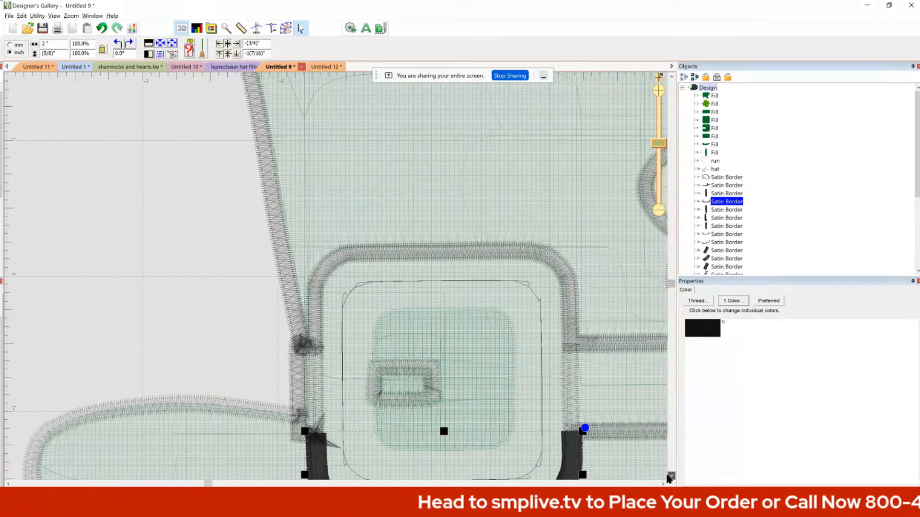
click(671, 475)
click(671, 476)
click(672, 475)
click(671, 475)
click(671, 475)
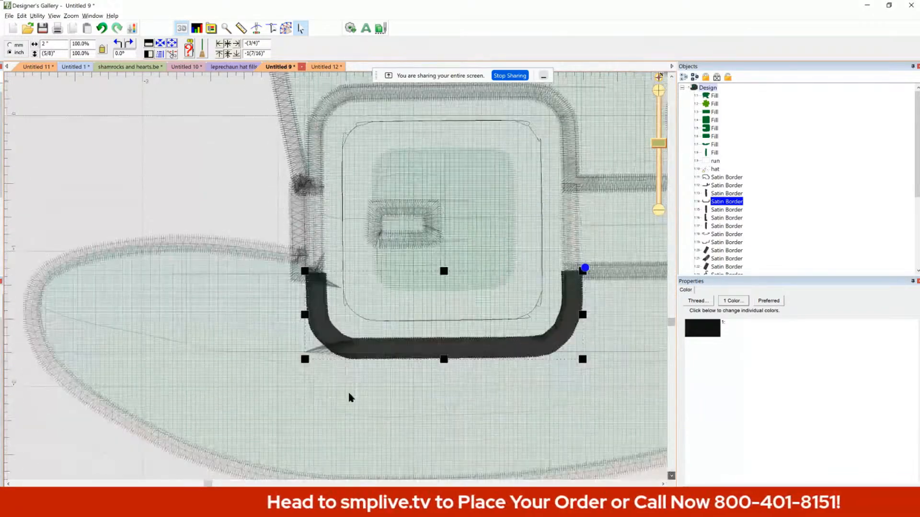
scroll(345, 393, down, 1)
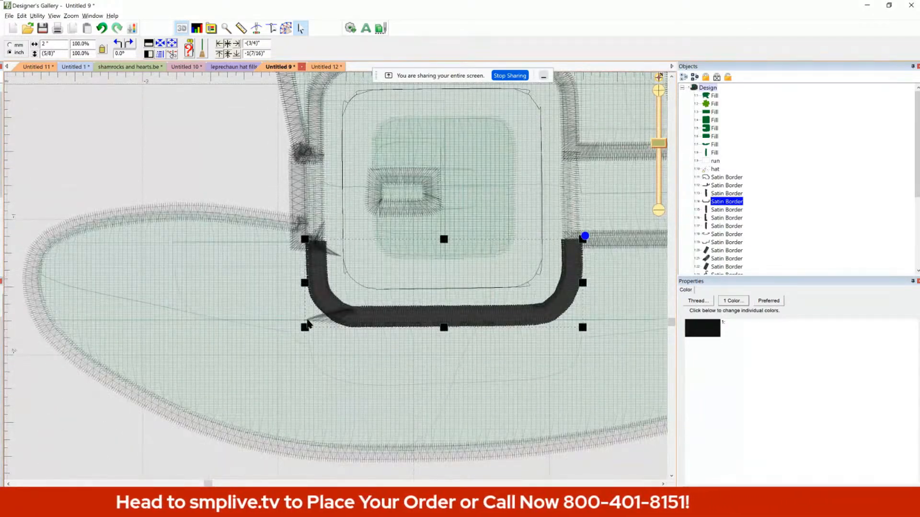
click(308, 319)
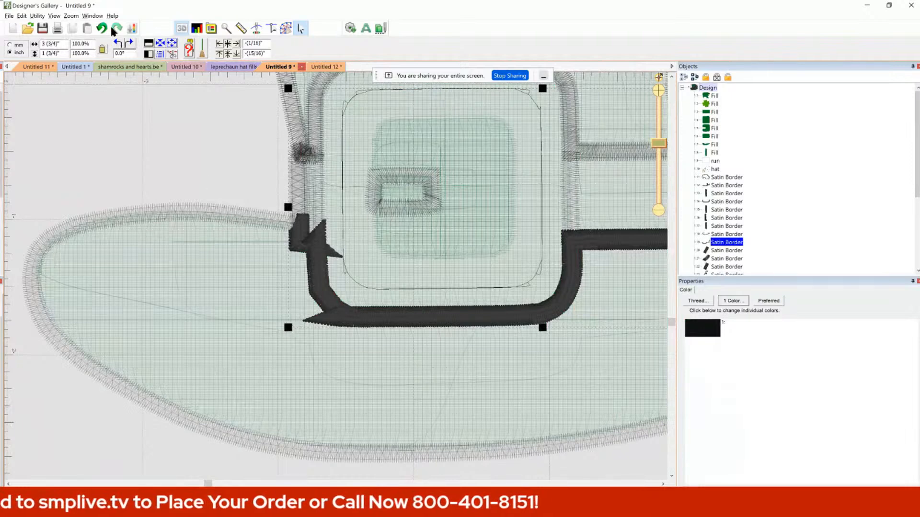
Try to reshape the spiked corner of the buckle's satin border in point editing, and delete the stray line drawn there.
click(286, 28)
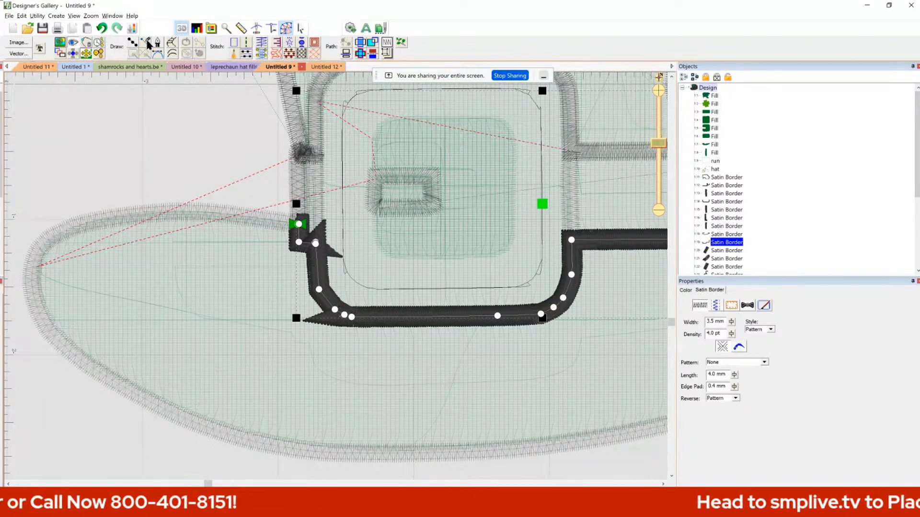
click(200, 169)
click(307, 317)
drag(306, 318, 329, 306)
drag(321, 248, 334, 255)
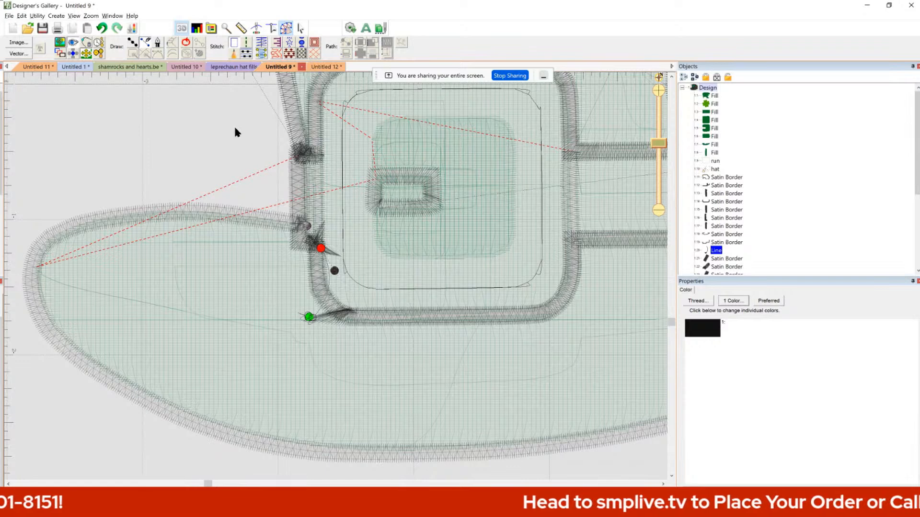
scroll(211, 128, up, 2)
click(299, 29)
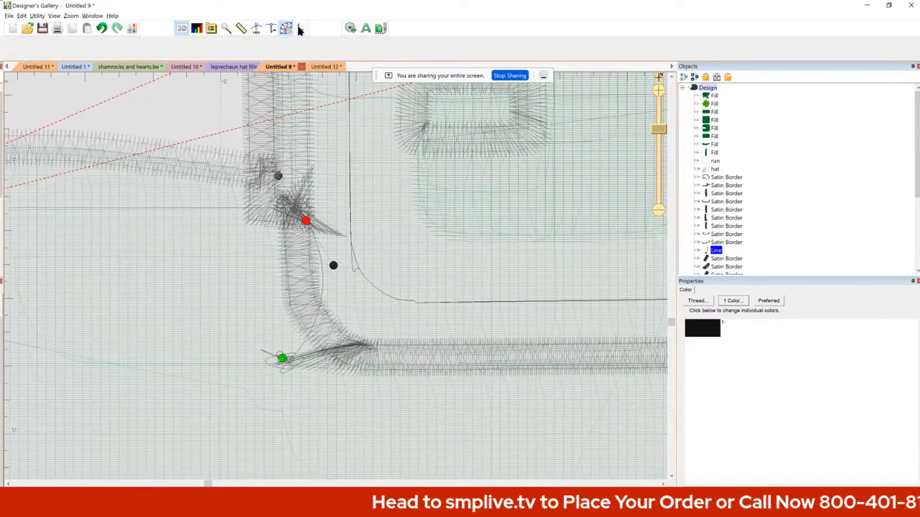
key(Delete)
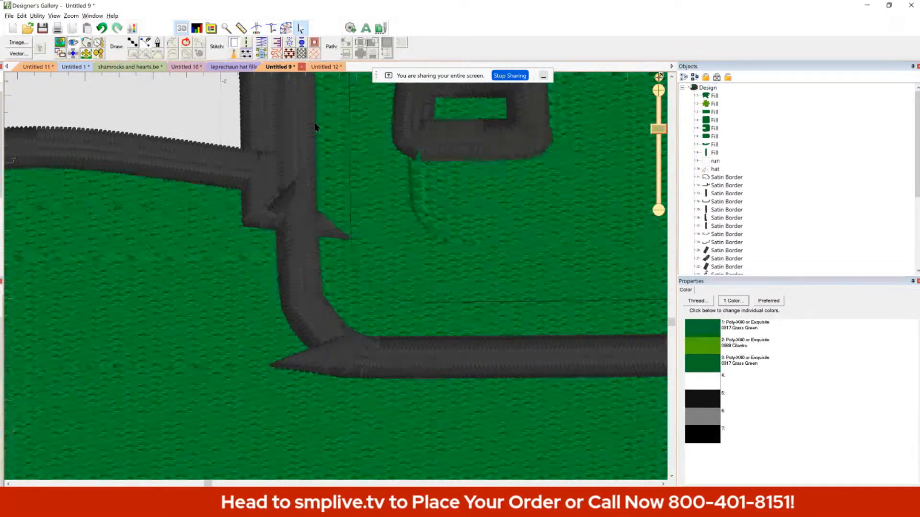
Examine the outlines and fills of the whole hat design, including its buckle and shamrock.
scroll(312, 124, down, 2)
click(393, 217)
scroll(393, 218, down, 4)
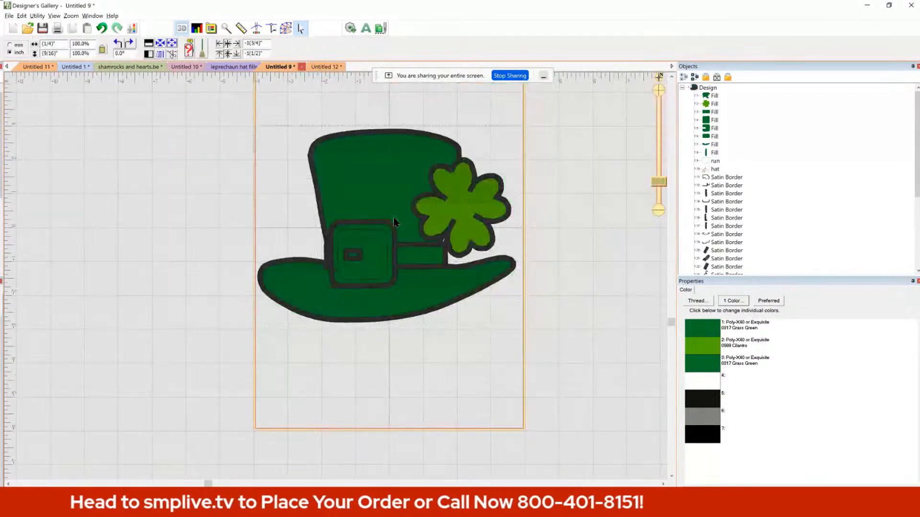
scroll(393, 217, up, 4)
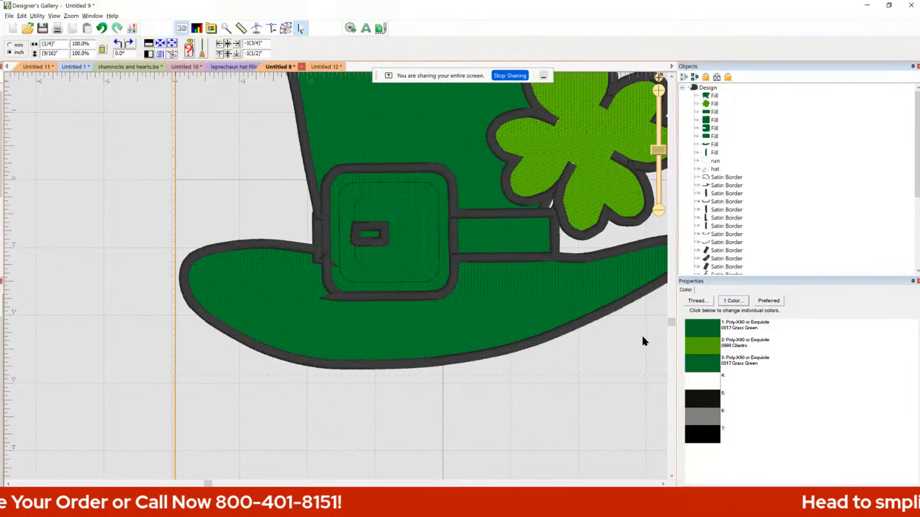
scroll(667, 308, up, 2)
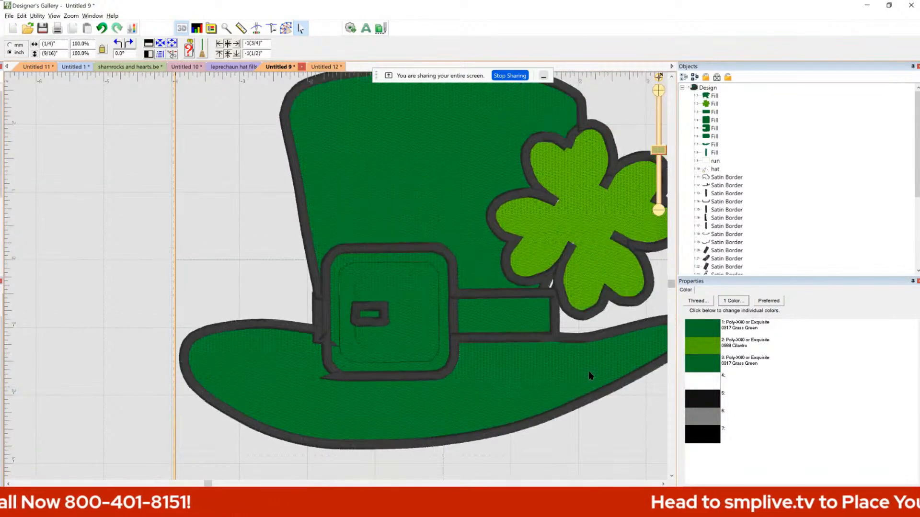
click(662, 484)
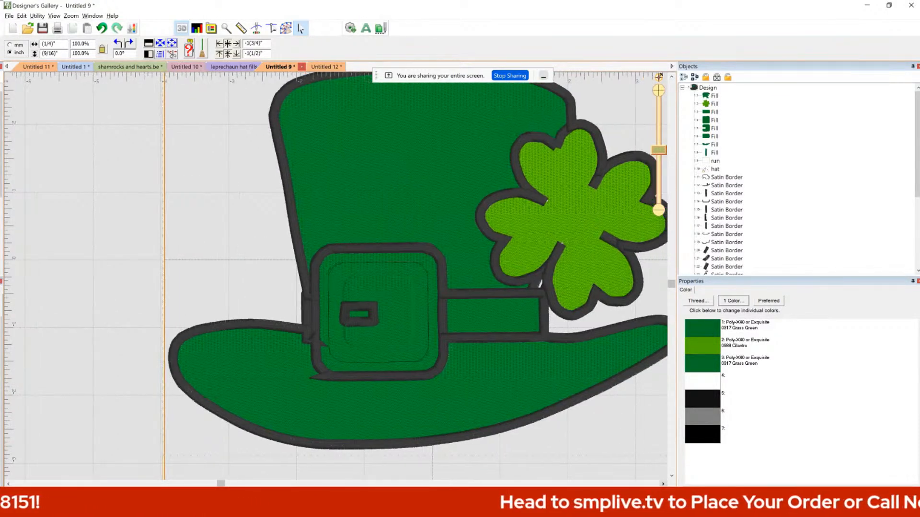
click(663, 484)
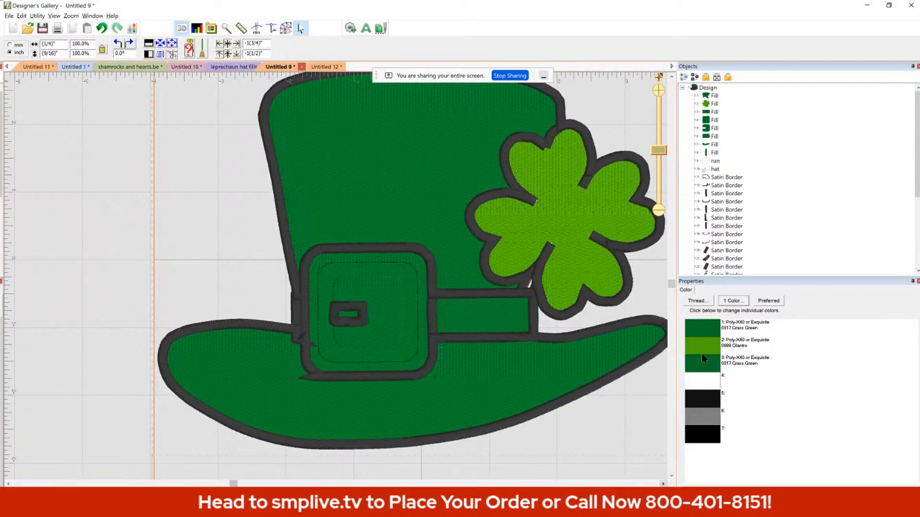
Recolor the square fill of the hat's buckle with Poly-X40 or Exquisite 0632 Pale Yellow 2.
click(713, 122)
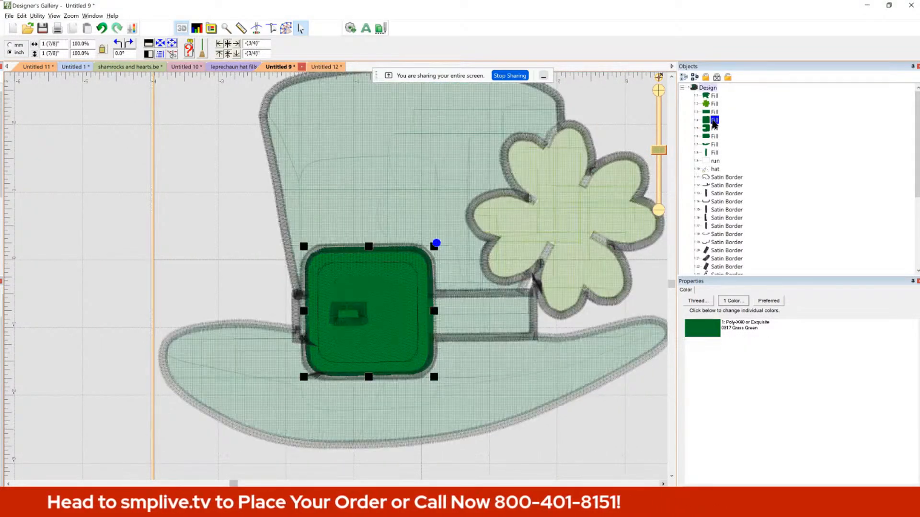
click(703, 330)
click(400, 213)
click(400, 204)
click(506, 196)
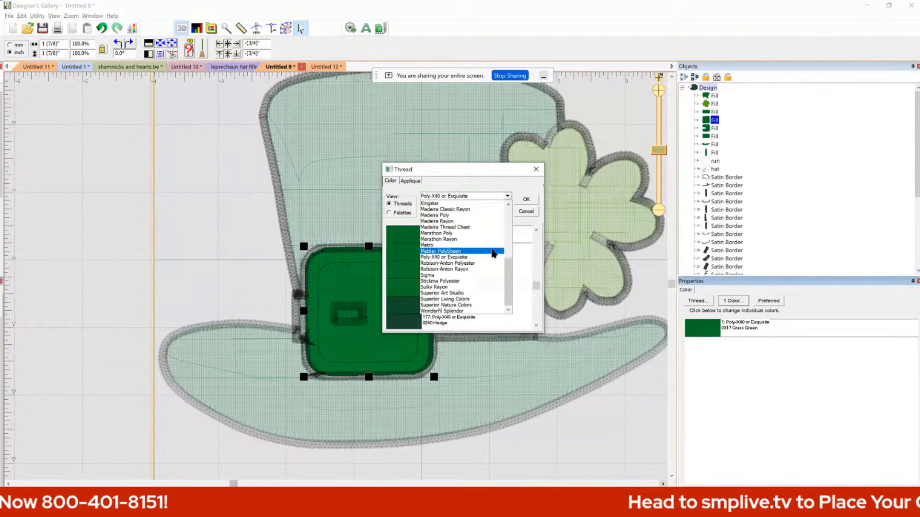
scroll(506, 233, up, 3)
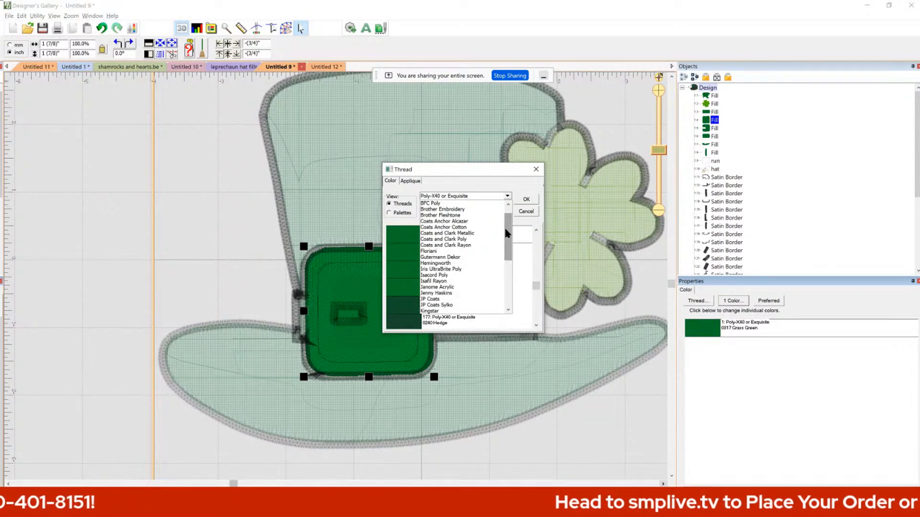
click(490, 186)
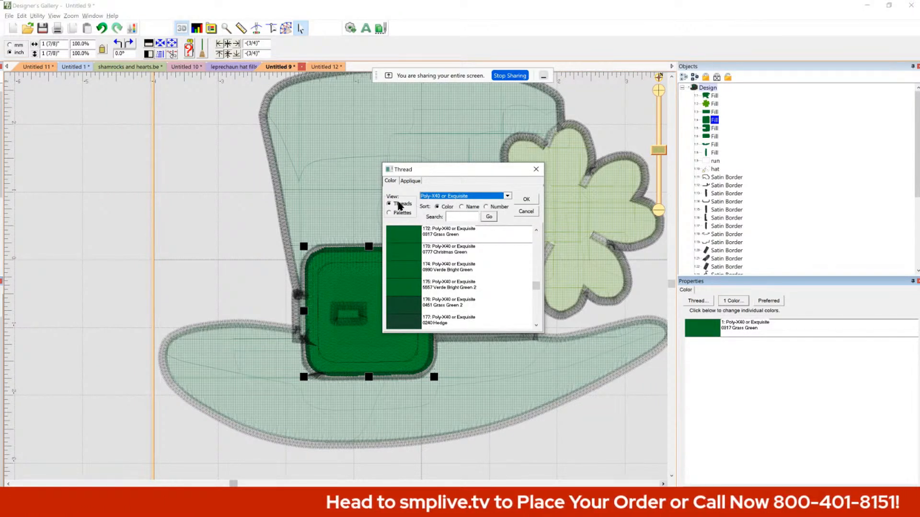
click(438, 207)
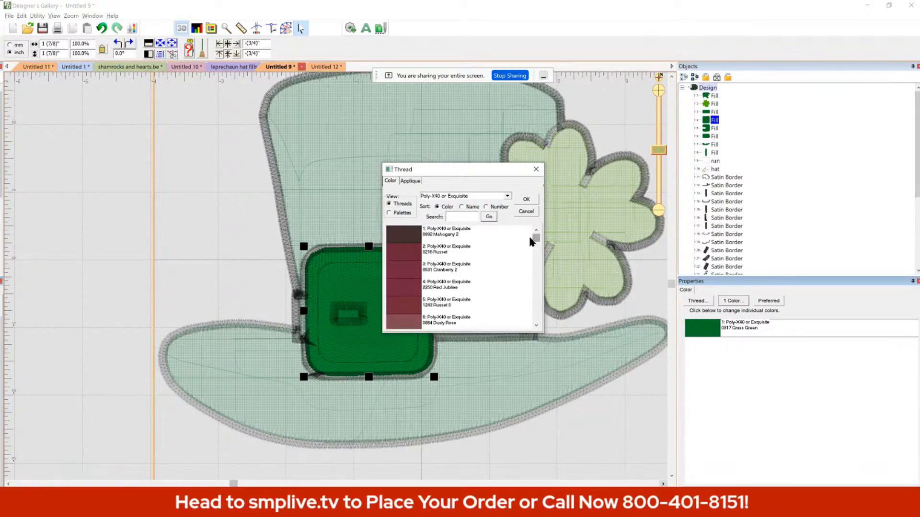
drag(534, 238, 536, 267)
click(415, 242)
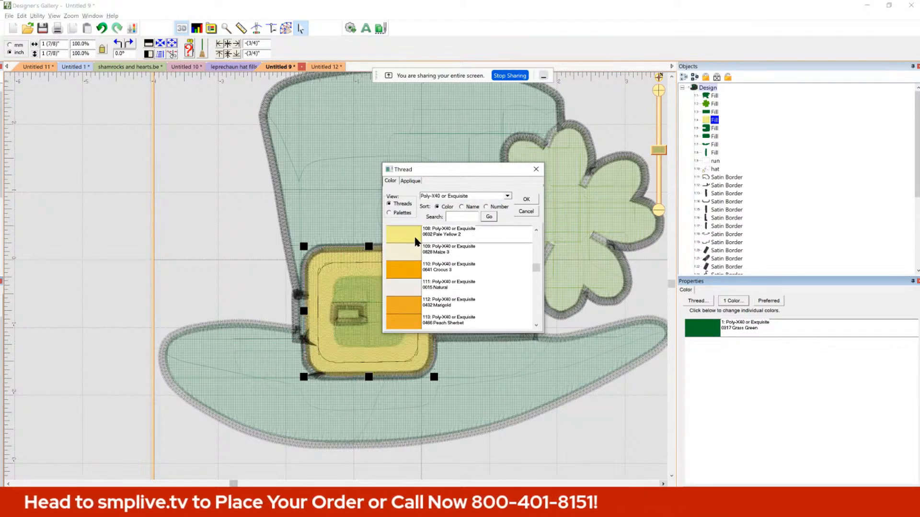
click(526, 199)
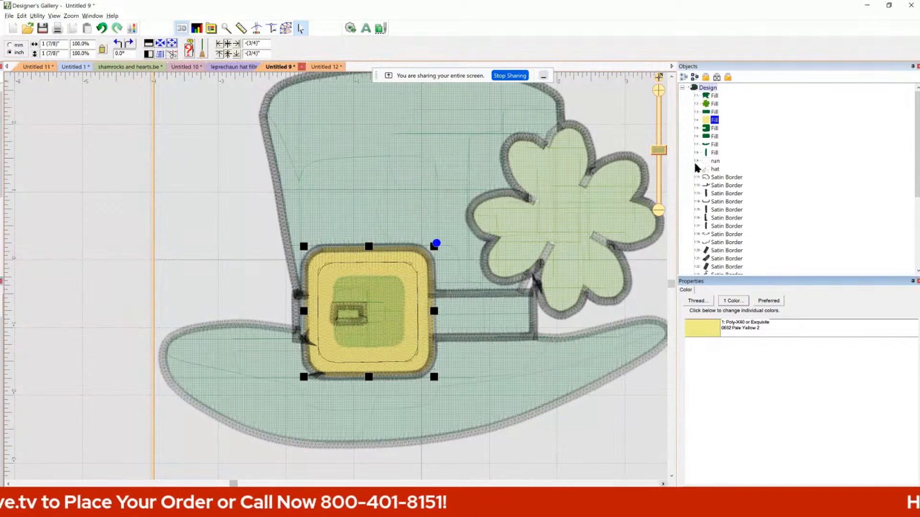
Recolor the fill inside the buckle's frame with black from the Current Page palette.
click(711, 129)
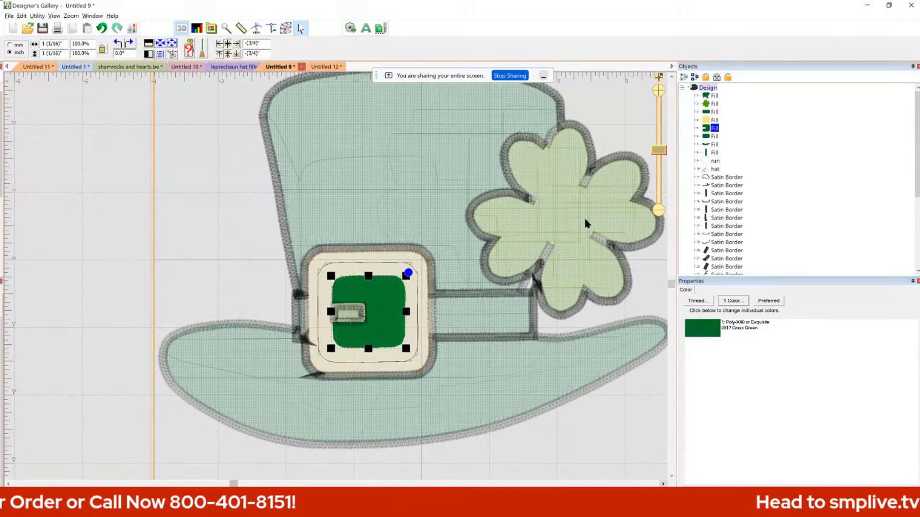
click(692, 304)
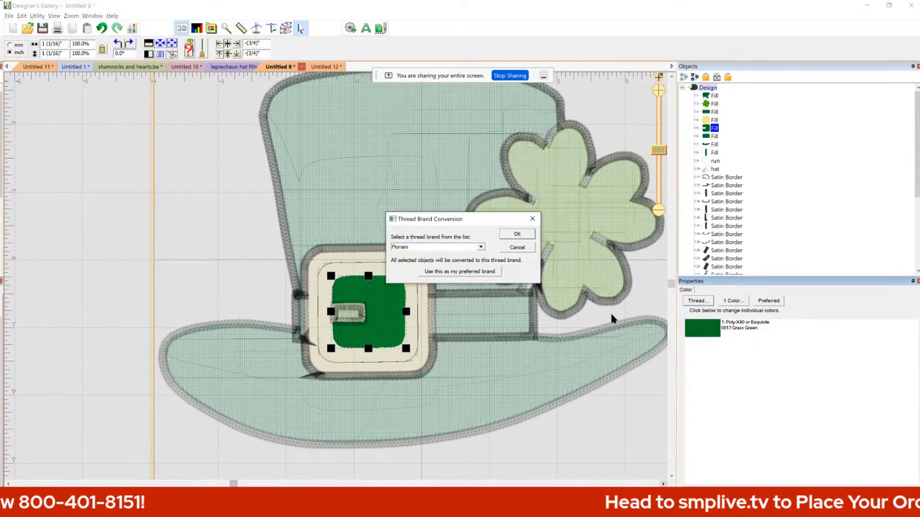
click(517, 249)
click(703, 337)
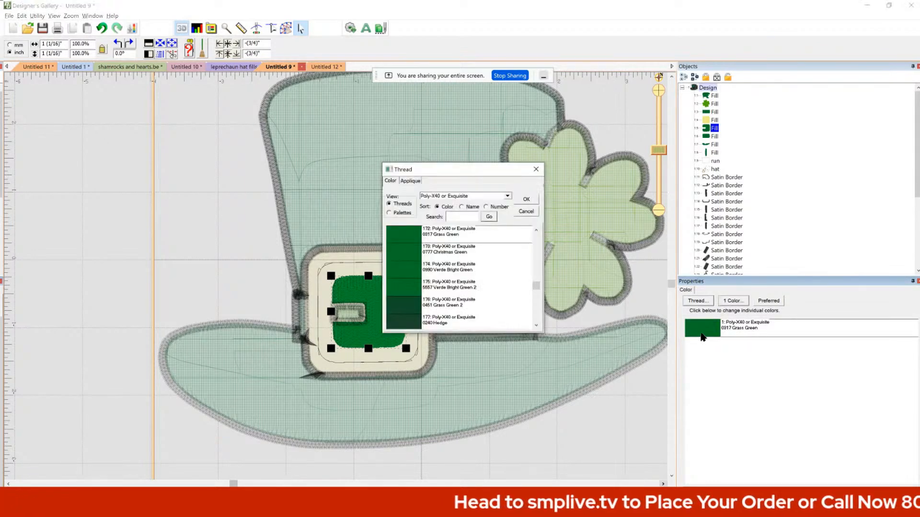
scroll(468, 249, up, 5)
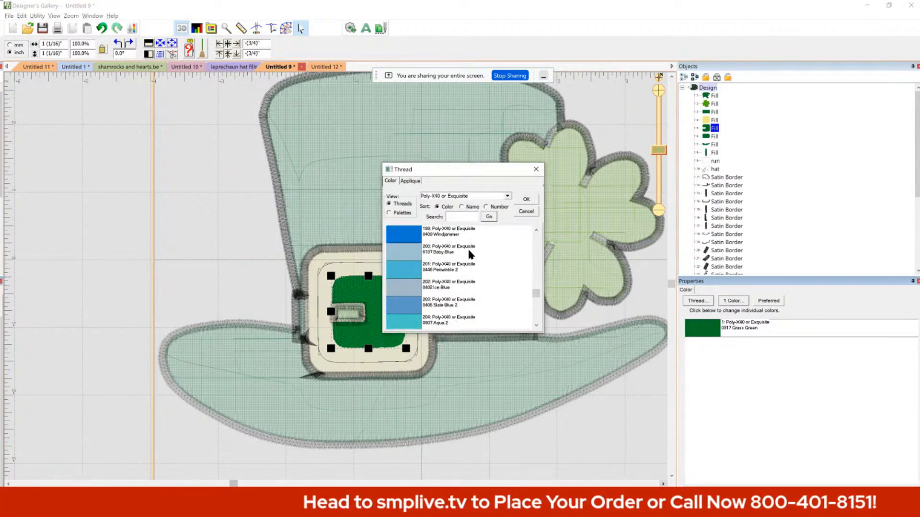
scroll(468, 248, up, 13)
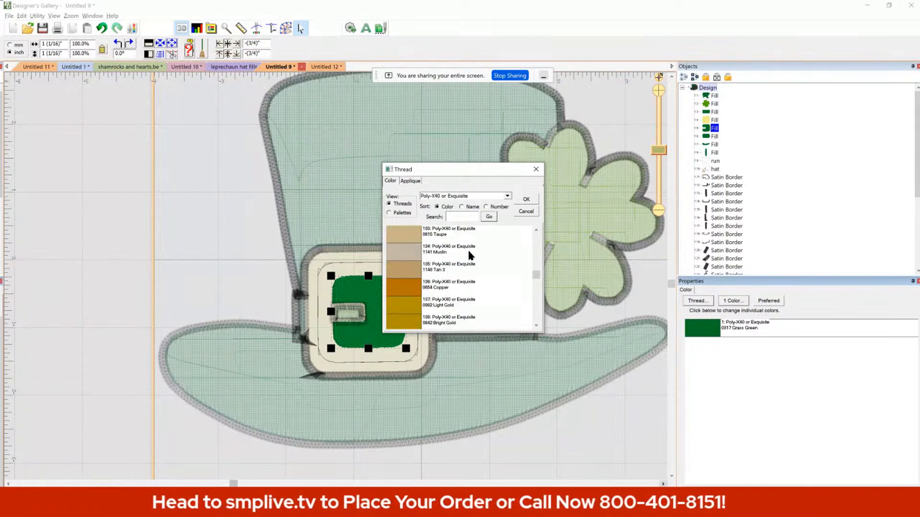
scroll(470, 255, down, 15)
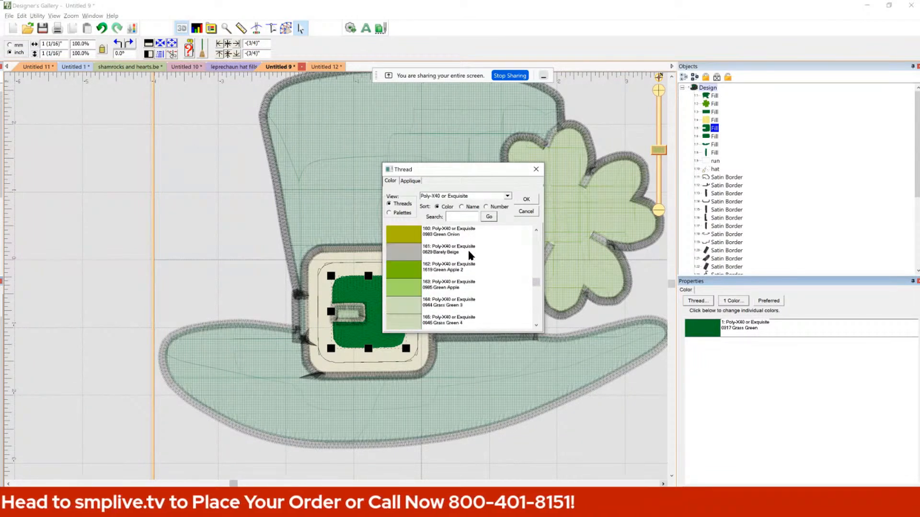
scroll(468, 256, up, 14)
scroll(466, 255, up, 1)
scroll(466, 255, down, 1)
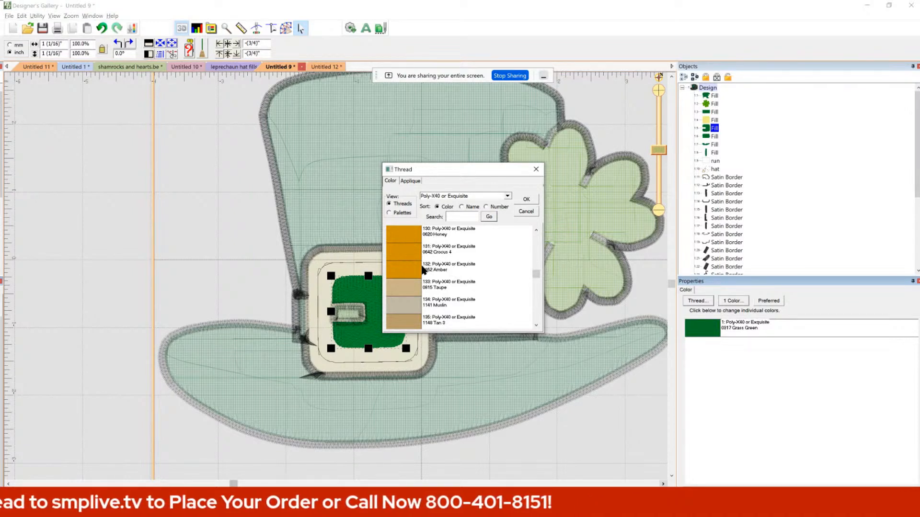
click(390, 213)
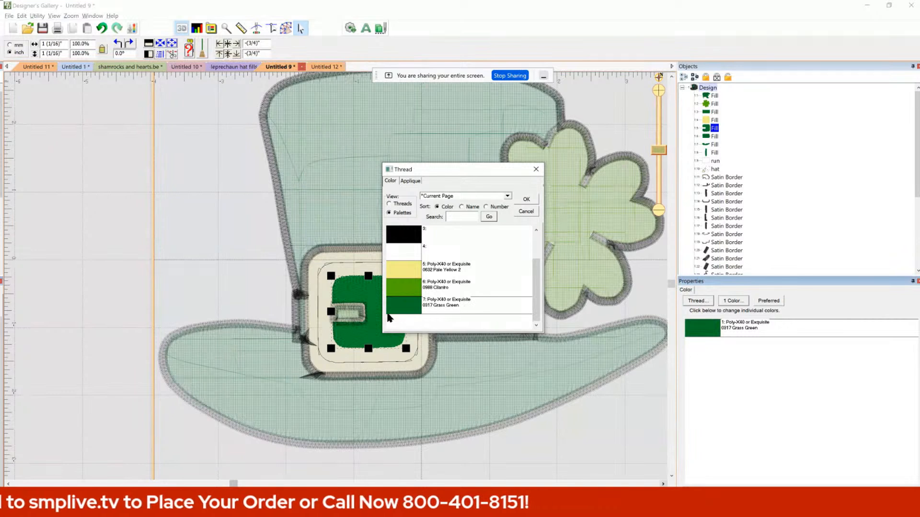
click(407, 242)
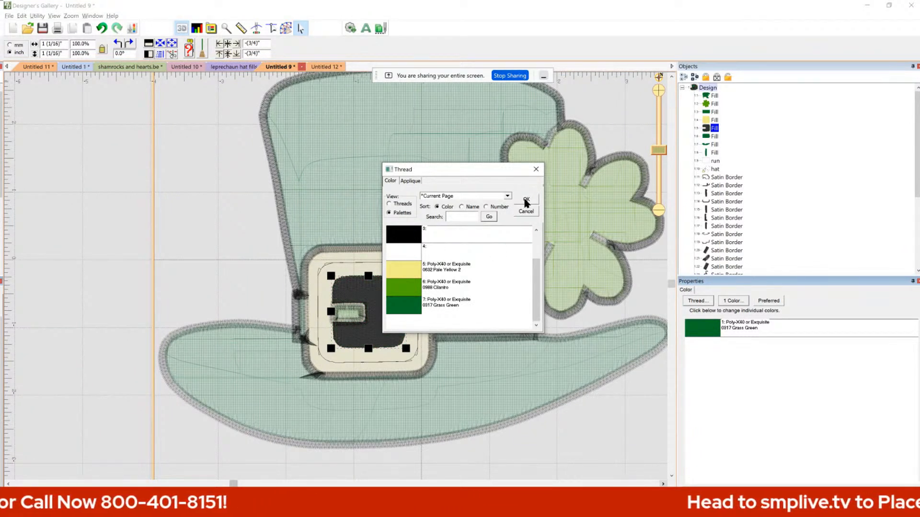
click(525, 200)
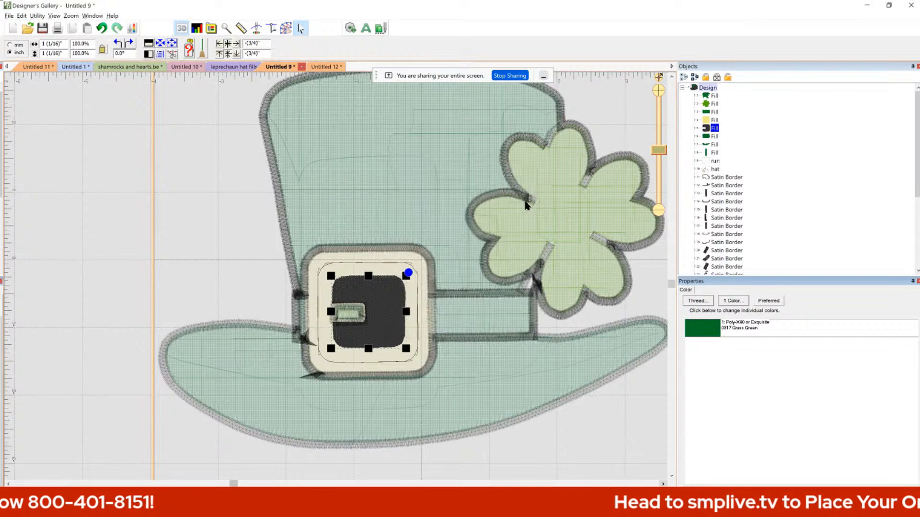
Recolor the small prong fill inside the buckle with 0632 Pale Yellow 2 from the Current Page palette, and clear the selection.
click(350, 315)
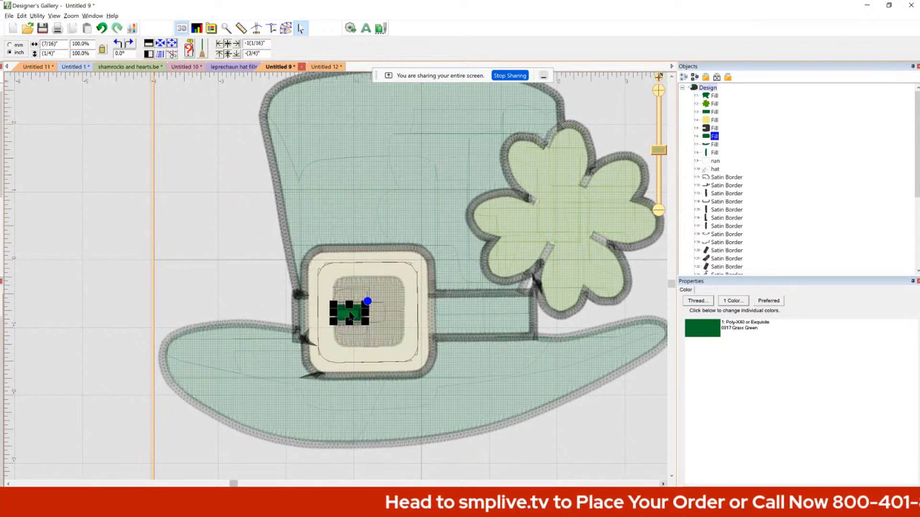
click(692, 330)
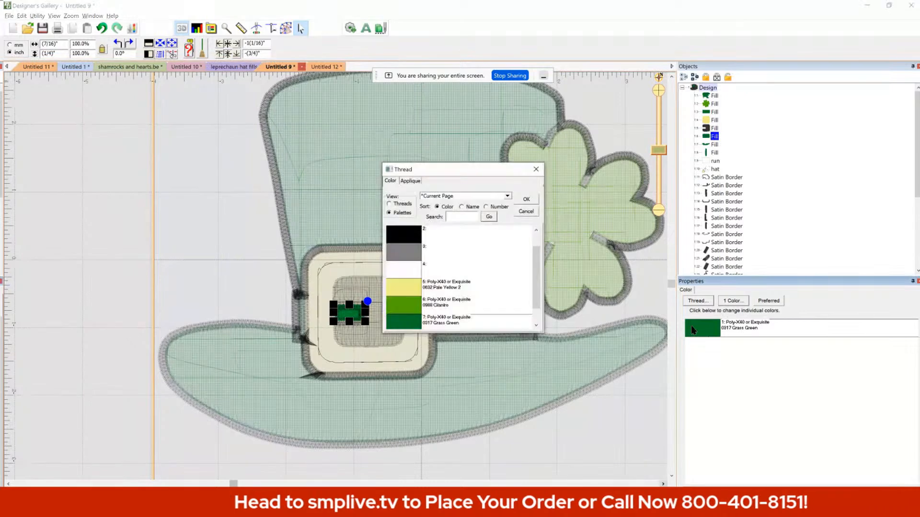
click(410, 283)
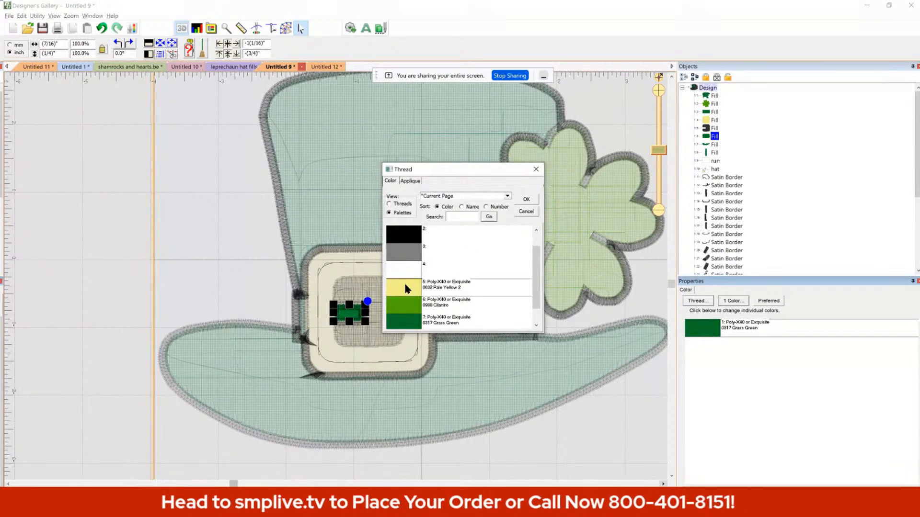
click(517, 199)
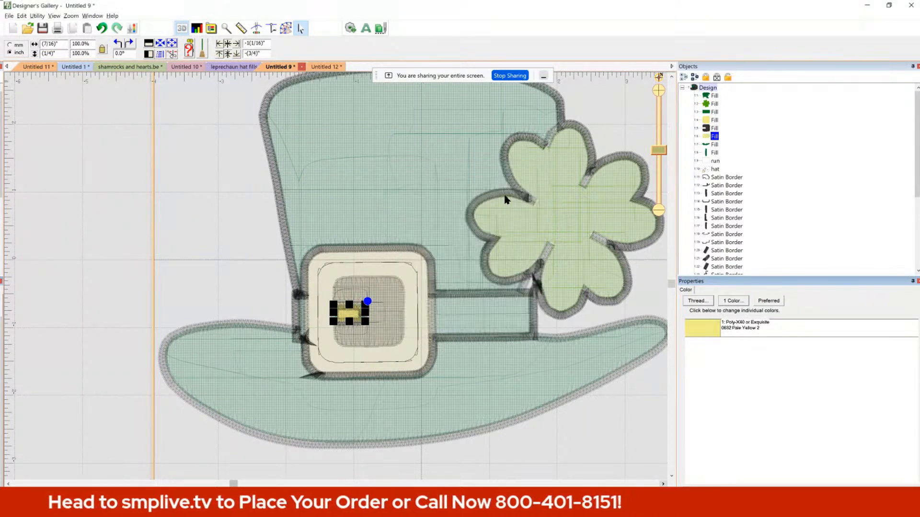
click(227, 202)
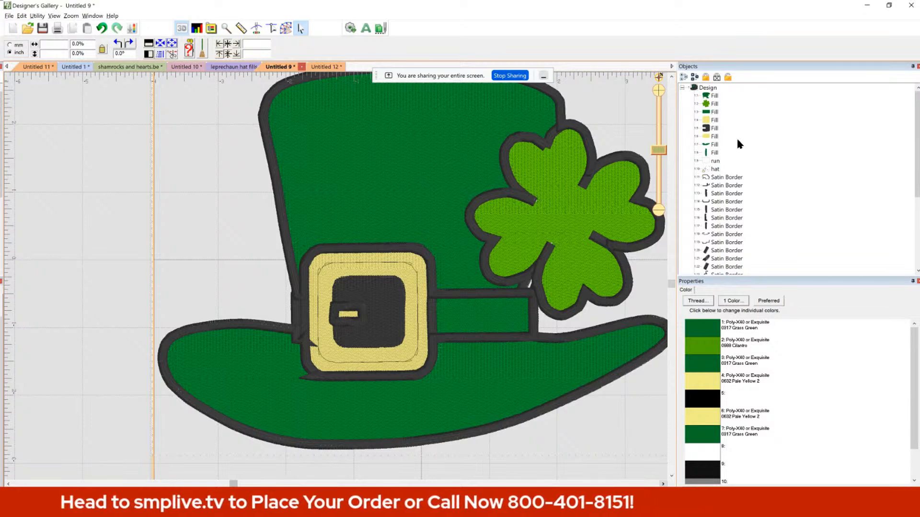
Select all objects of the hat design and scale them down proportionally to 72.8%.
click(669, 76)
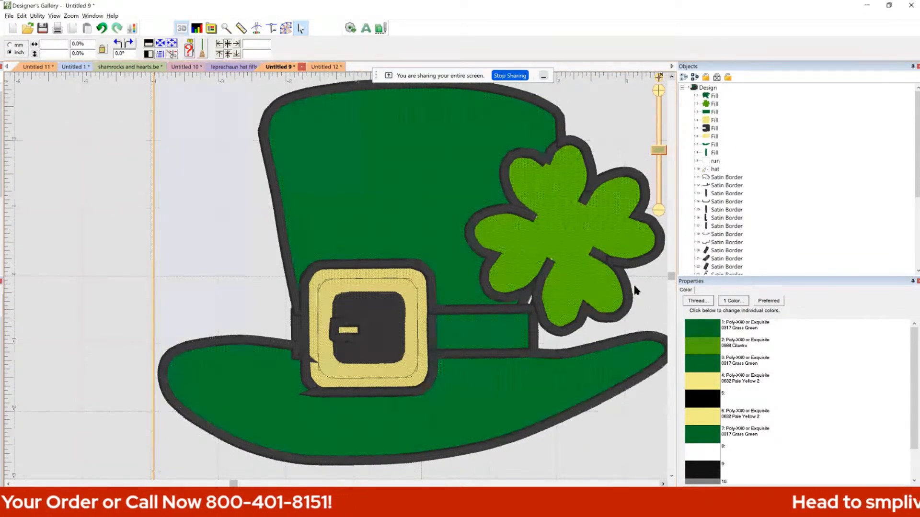
click(656, 210)
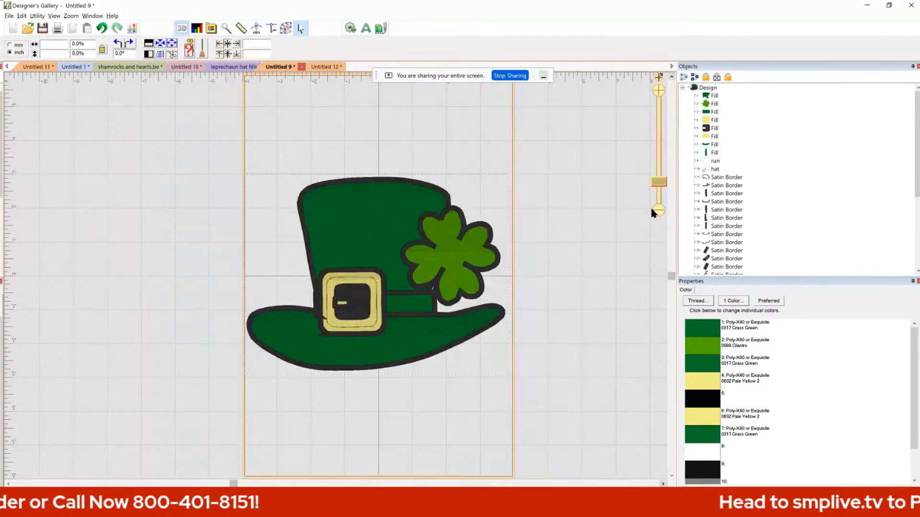
click(655, 89)
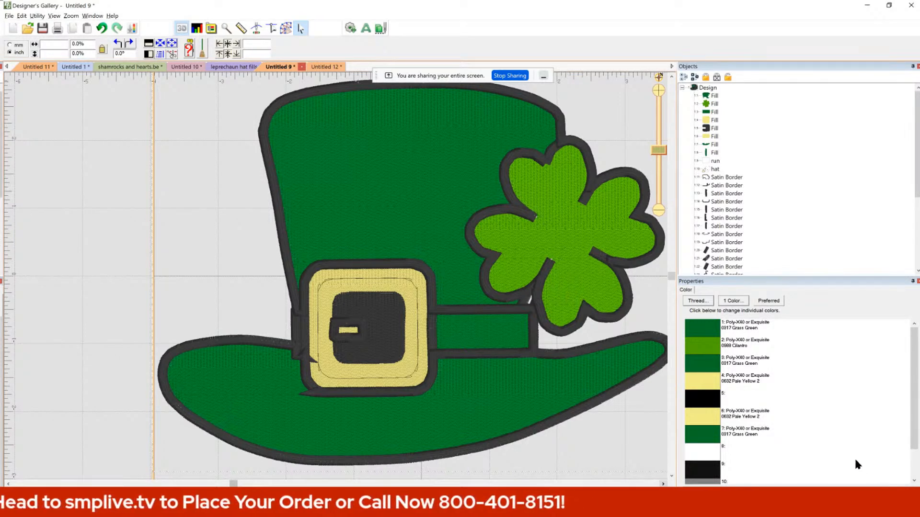
scroll(855, 457, down, 1)
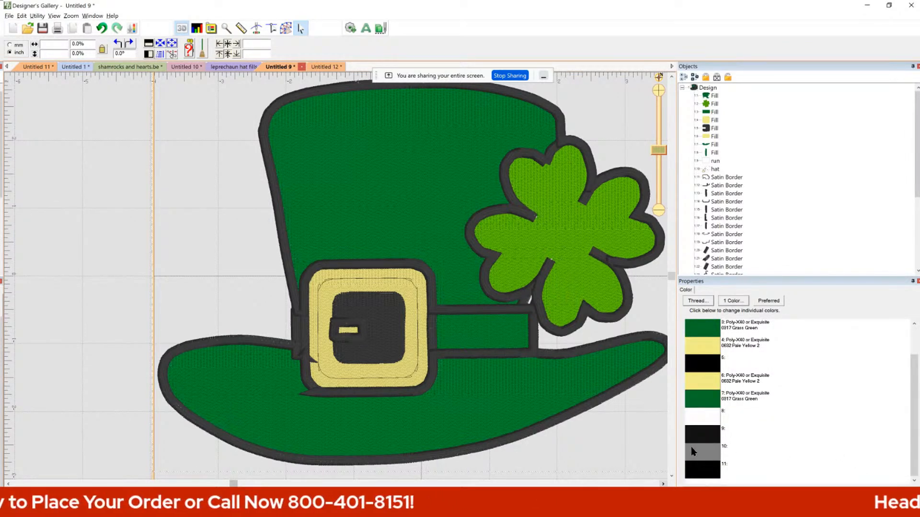
scroll(821, 410, up, 1)
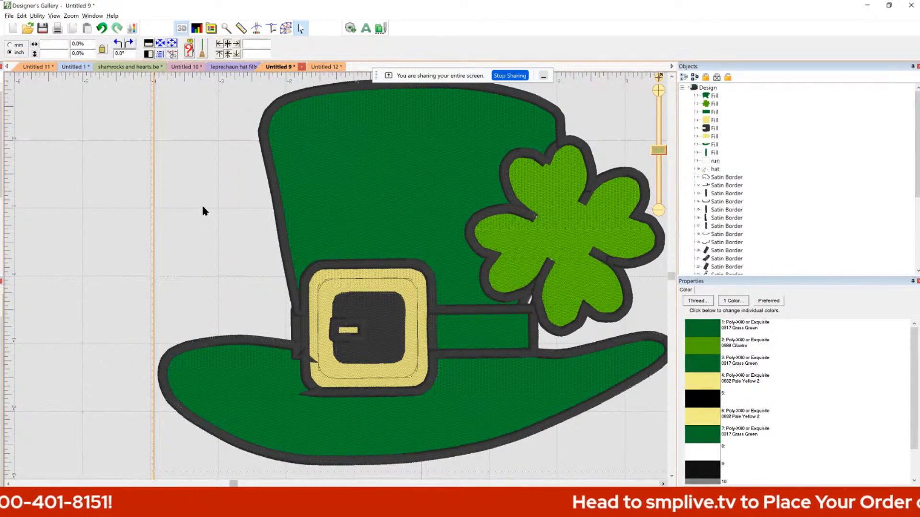
click(278, 108)
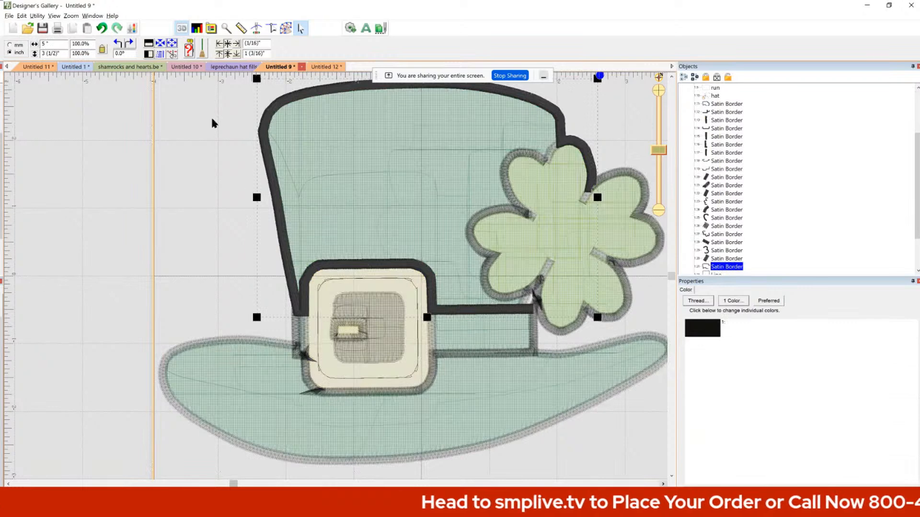
key(ctrl+a)
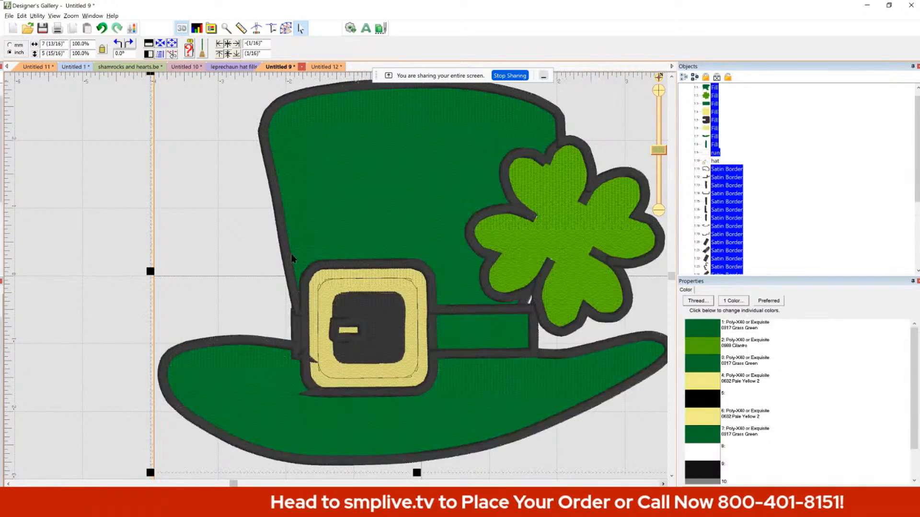
click(171, 208)
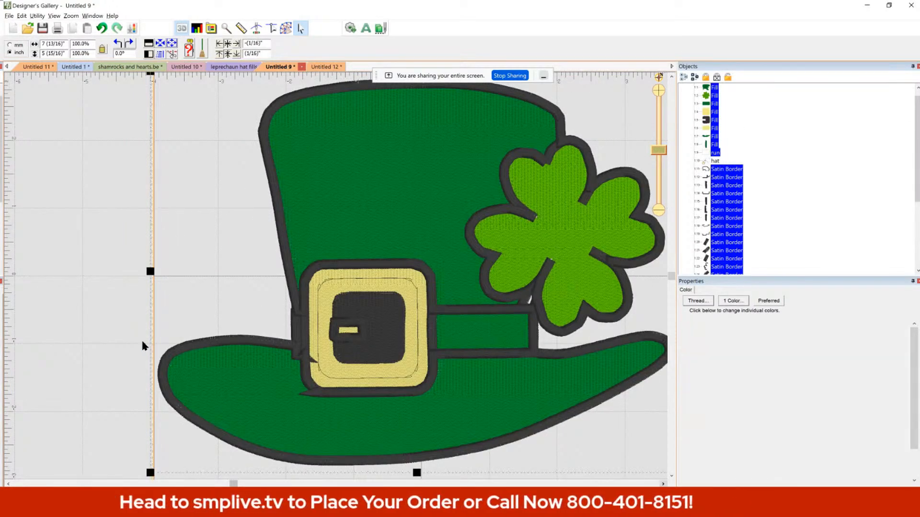
drag(150, 473, 293, 360)
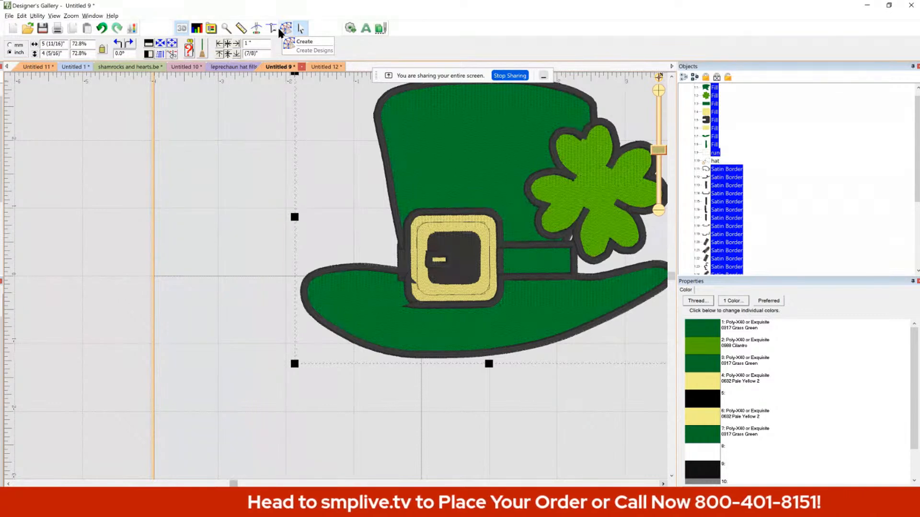
Switch to the Untitled 12 design in Create mode and show its heart and shamrock background image.
click(281, 30)
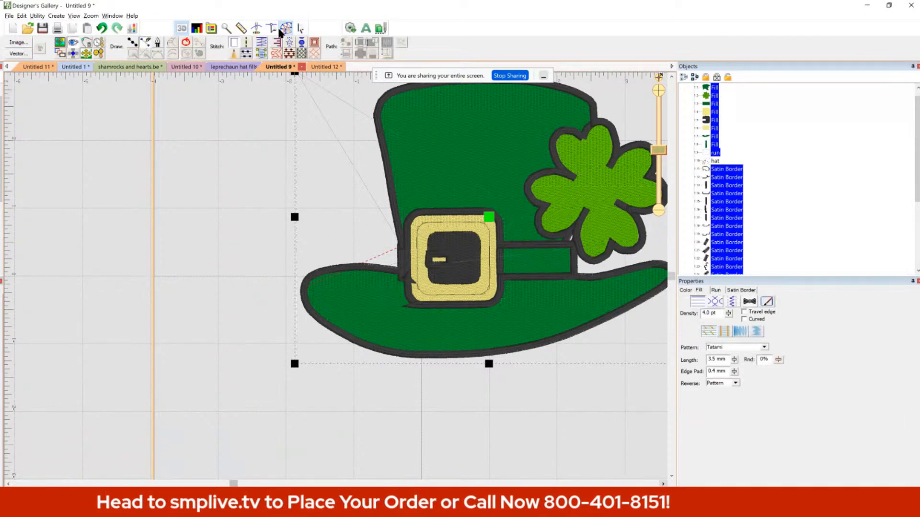
click(318, 68)
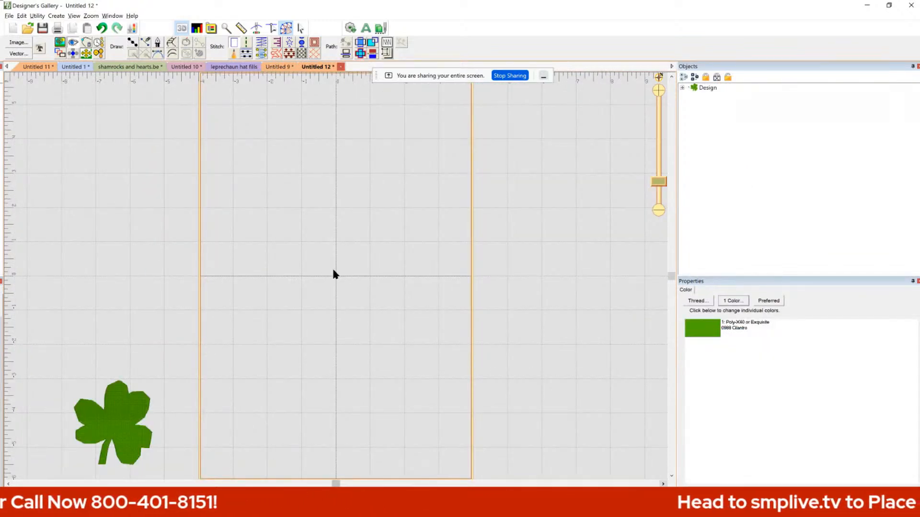
click(60, 53)
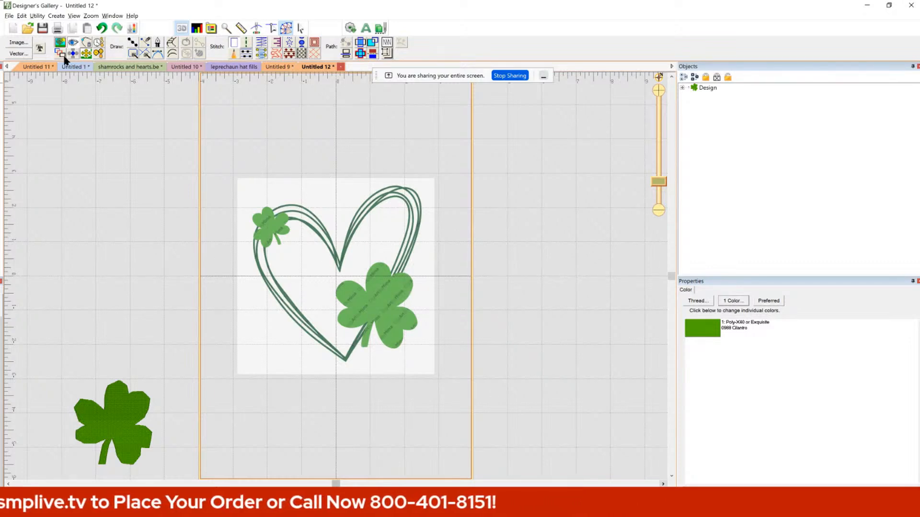
Start a new outline tracing the large shamrock's two left leaves in the background image.
click(142, 45)
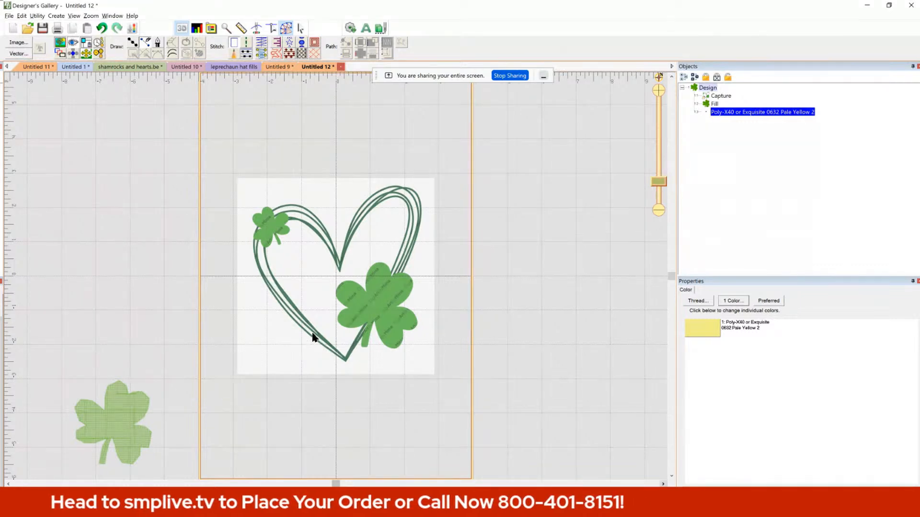
click(353, 326)
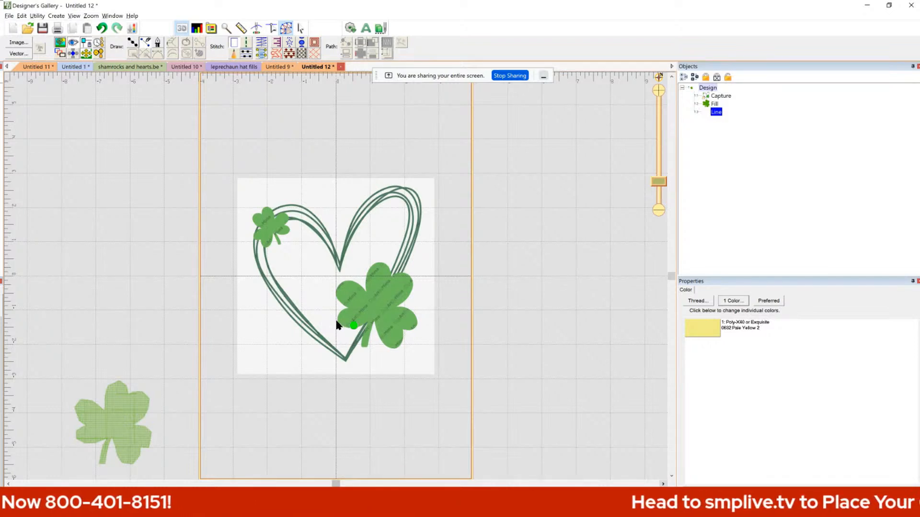
click(338, 321)
click(339, 312)
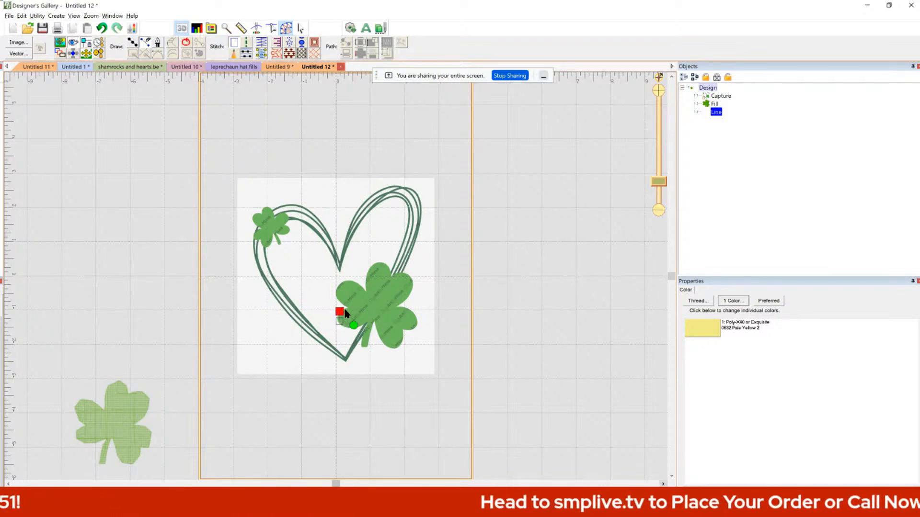
click(344, 308)
click(340, 298)
click(337, 282)
click(346, 277)
click(356, 283)
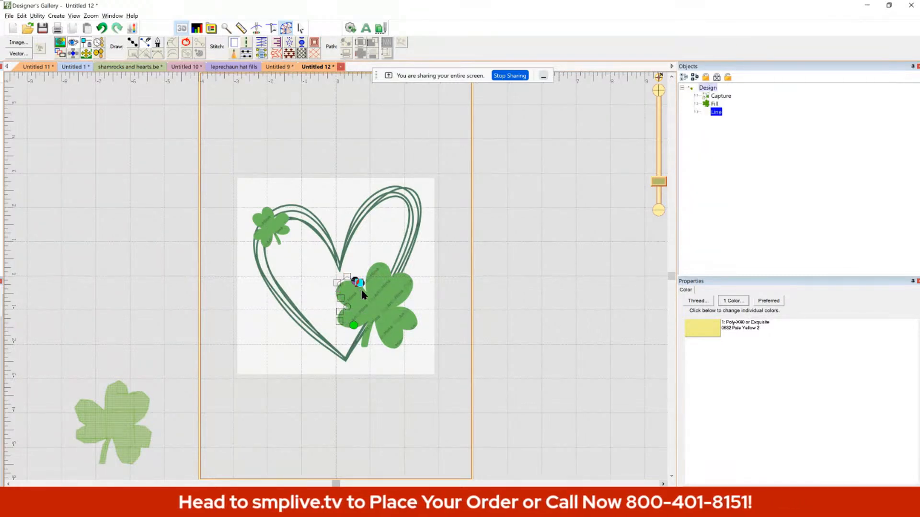
Continue the outline around the large shamrock's top leaf and upper-right leaf.
click(365, 275)
click(369, 261)
click(382, 262)
click(402, 275)
click(410, 283)
click(408, 293)
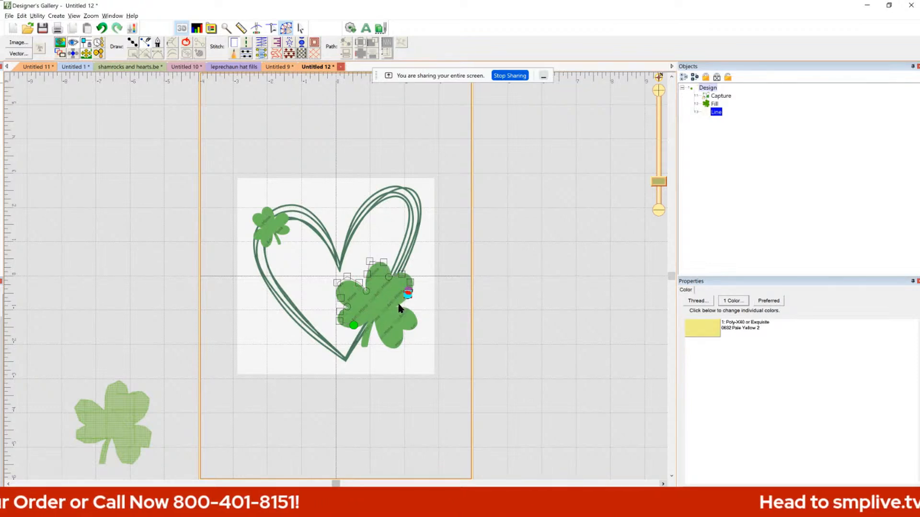
Continue the outline around the large shamrock's lower-right leaf up to where the stem begins.
click(397, 306)
click(412, 309)
click(418, 319)
click(411, 328)
click(402, 328)
click(402, 337)
click(395, 347)
click(382, 341)
click(378, 329)
click(374, 314)
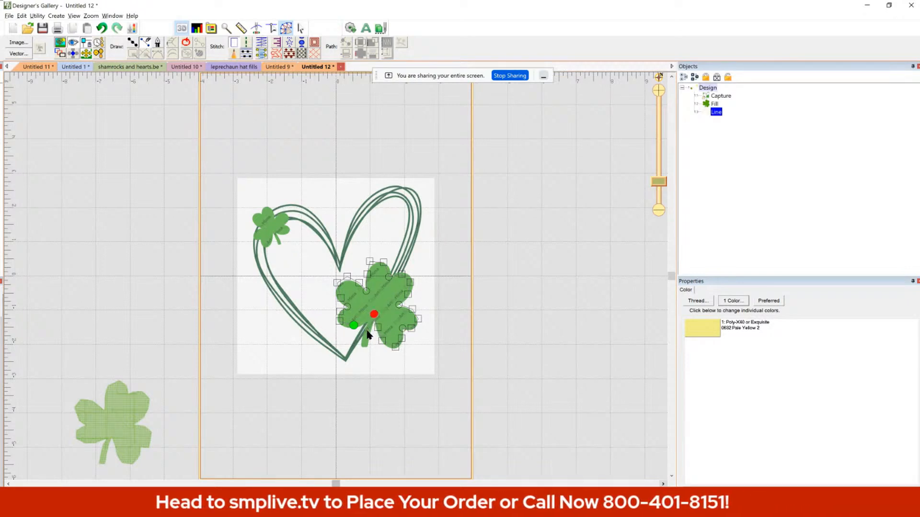
Trace the large shamrock's stem and close the outline at its starting point.
click(370, 330)
click(367, 344)
click(360, 342)
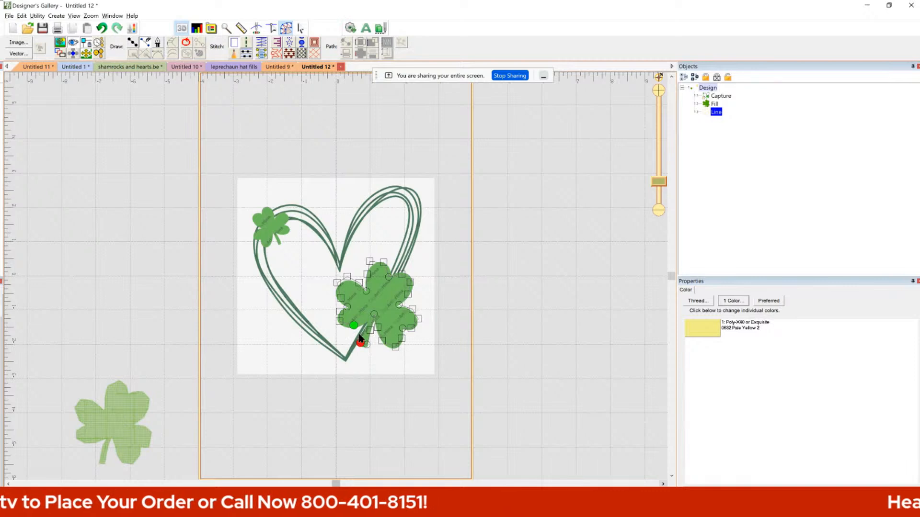
click(365, 322)
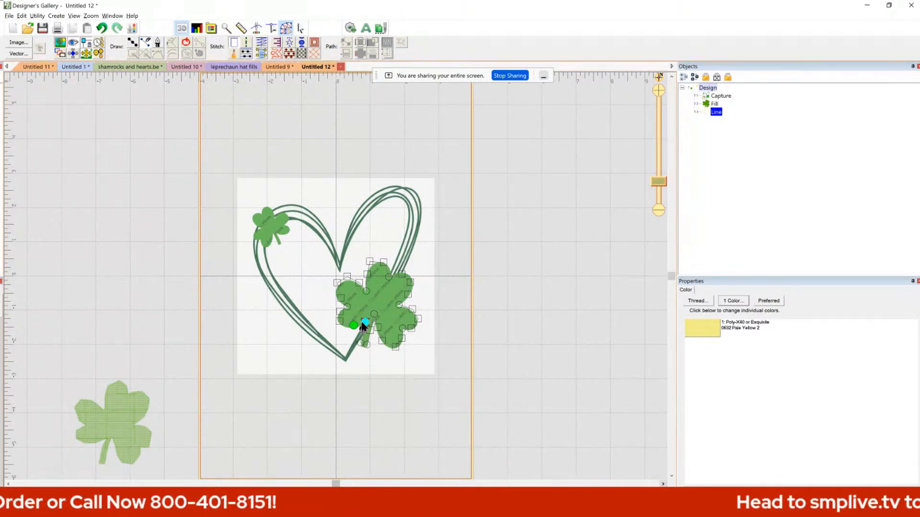
click(185, 45)
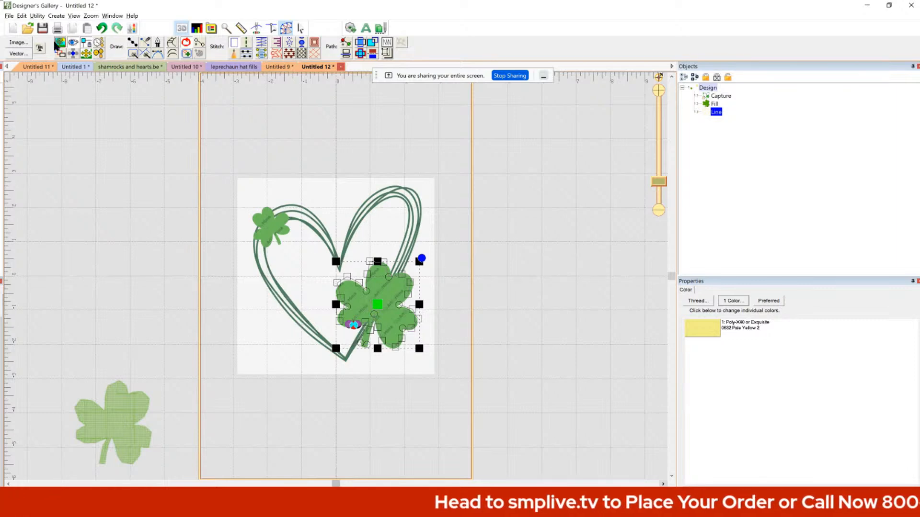
Hide the background image and examine the traced shamrock outline and its points up close.
click(59, 43)
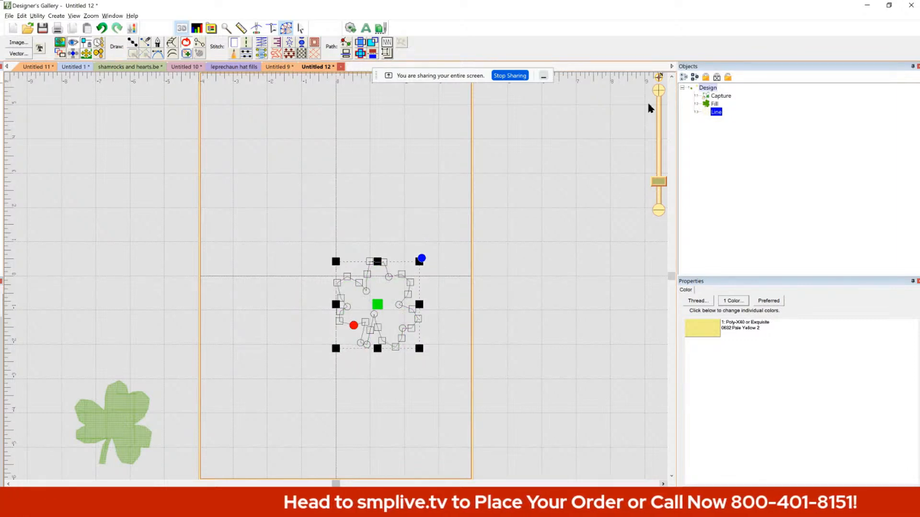
click(658, 90)
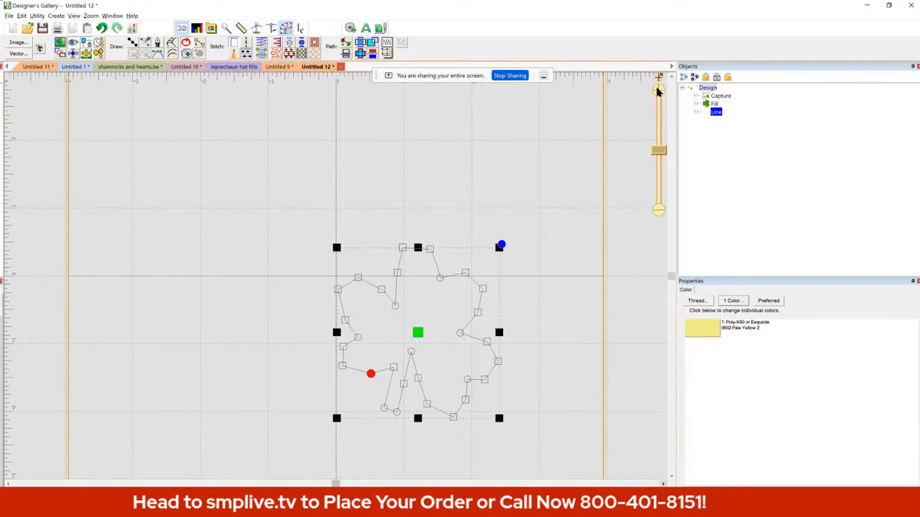
click(658, 91)
click(663, 484)
click(663, 484)
click(663, 484)
click(663, 484)
click(663, 484)
click(663, 484)
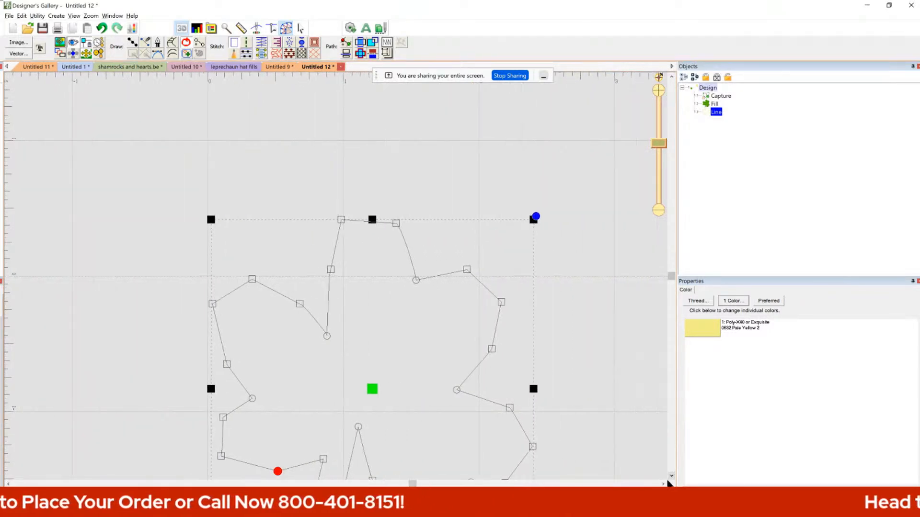
scroll(617, 401, down, 3)
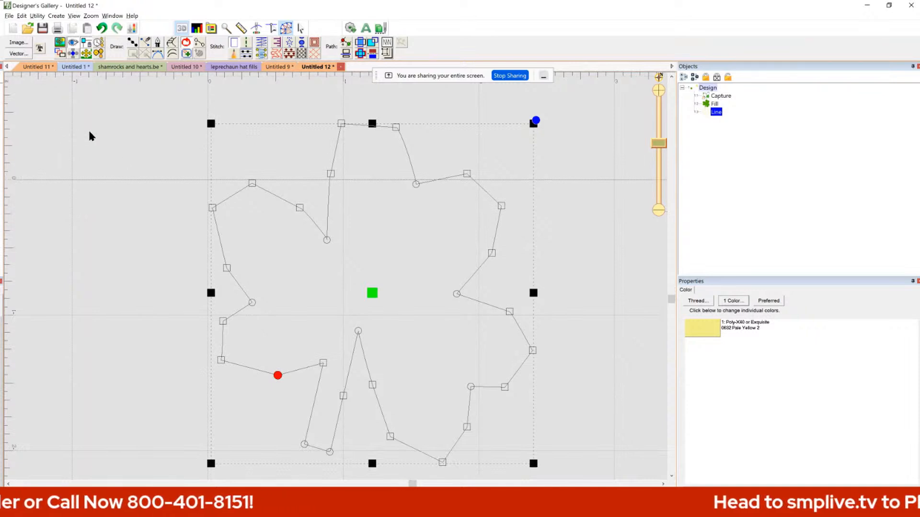
click(143, 44)
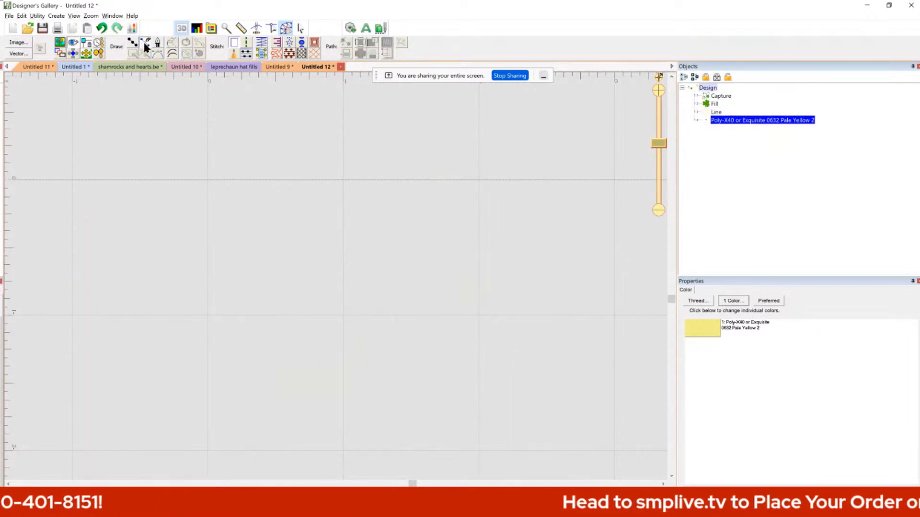
click(714, 113)
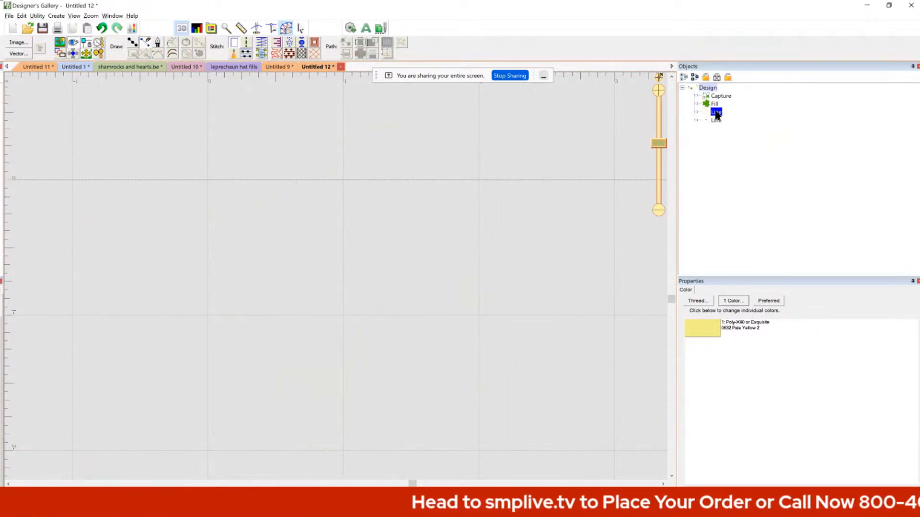
click(712, 104)
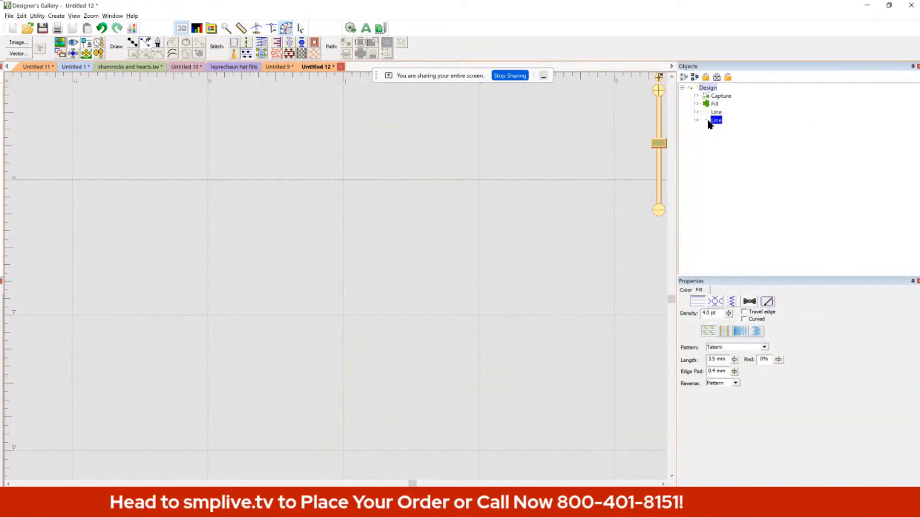
click(60, 44)
click(60, 44)
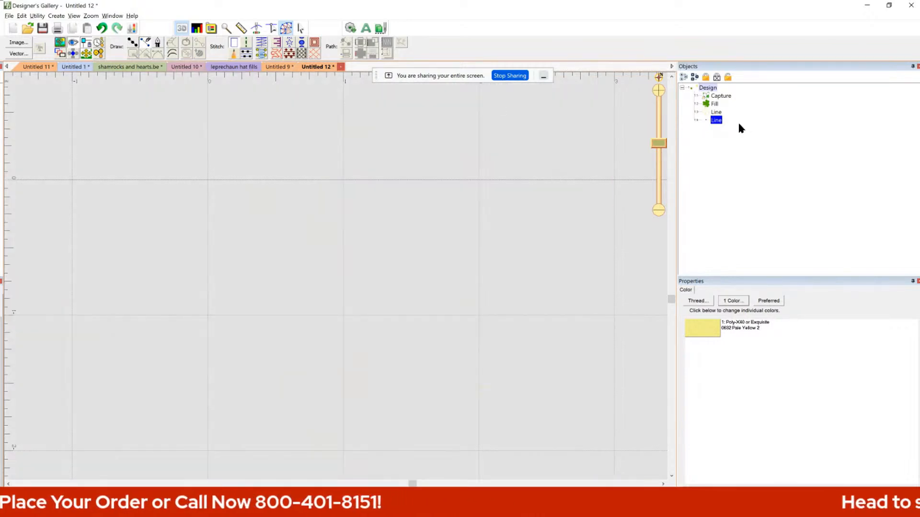
click(244, 56)
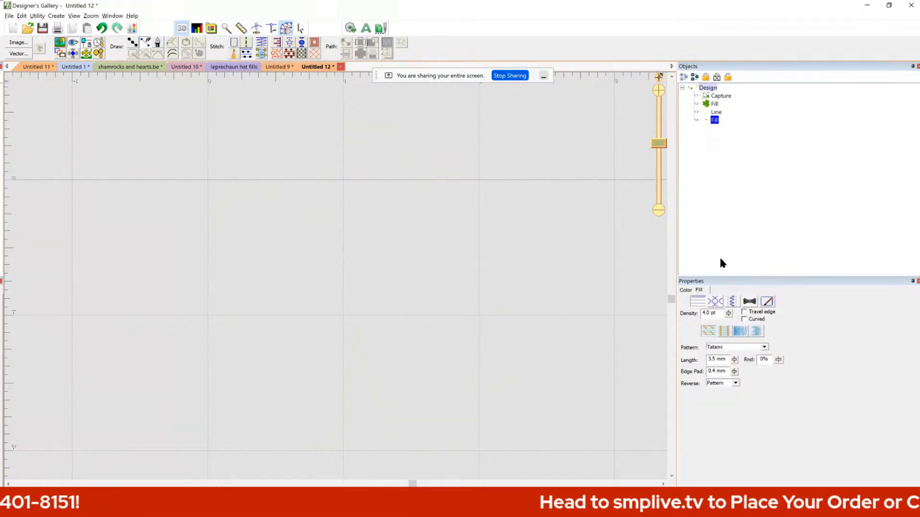
click(686, 291)
scroll(536, 288, down, 3)
scroll(536, 288, up, 1)
click(528, 297)
click(551, 354)
click(125, 112)
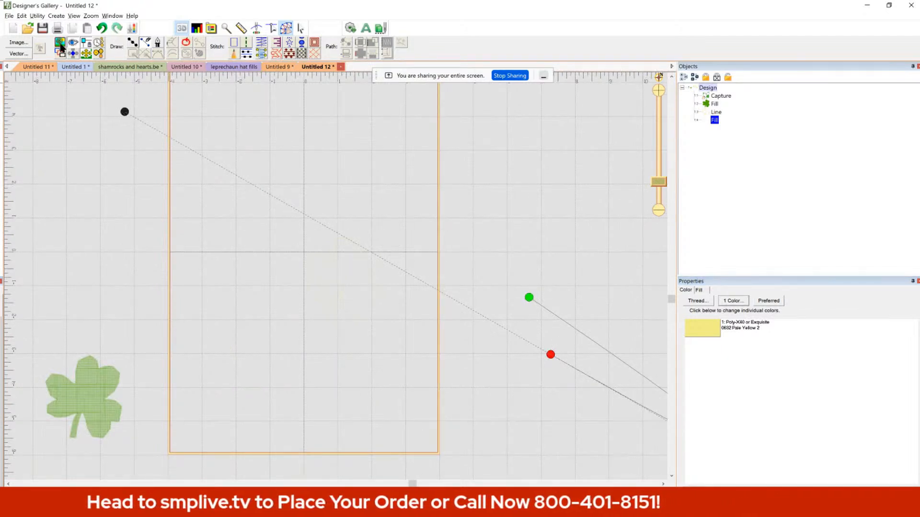
click(294, 29)
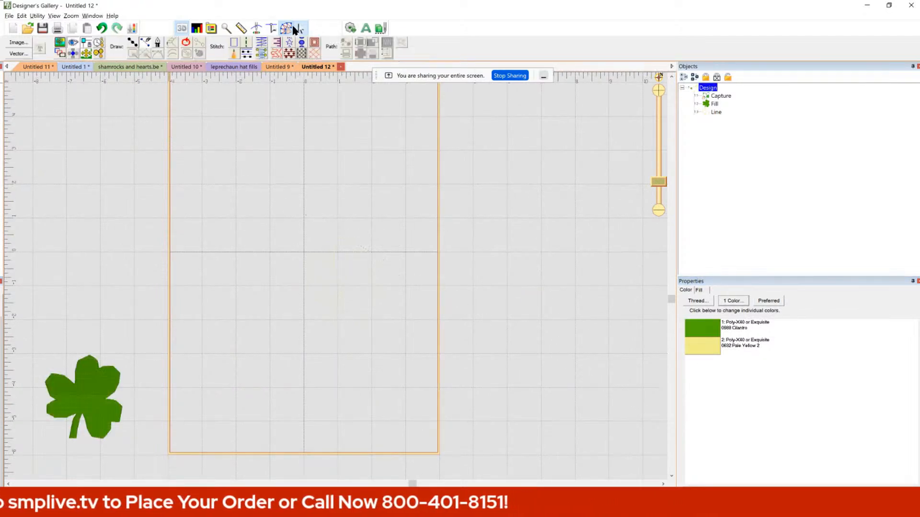
click(289, 29)
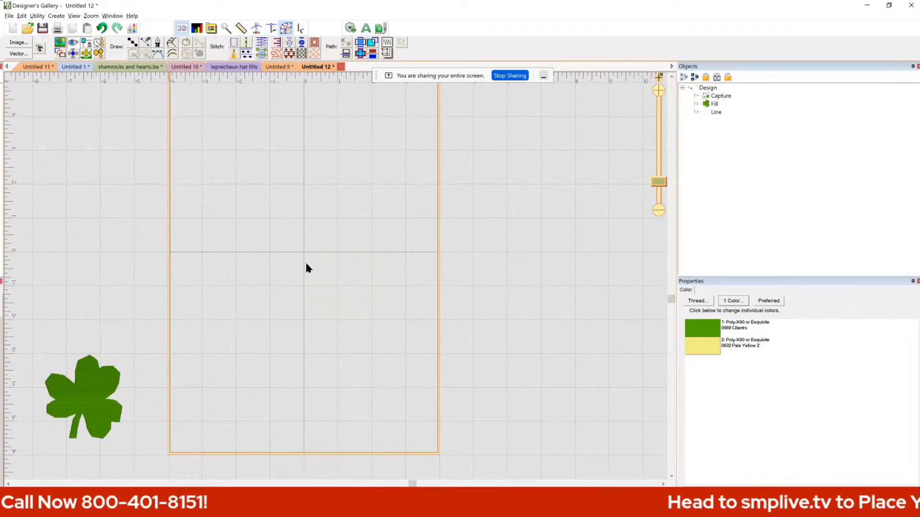
Move the existing green shamrock fill from outside the hoop to near the hoop's centre, leaving the background image hidden.
click(56, 44)
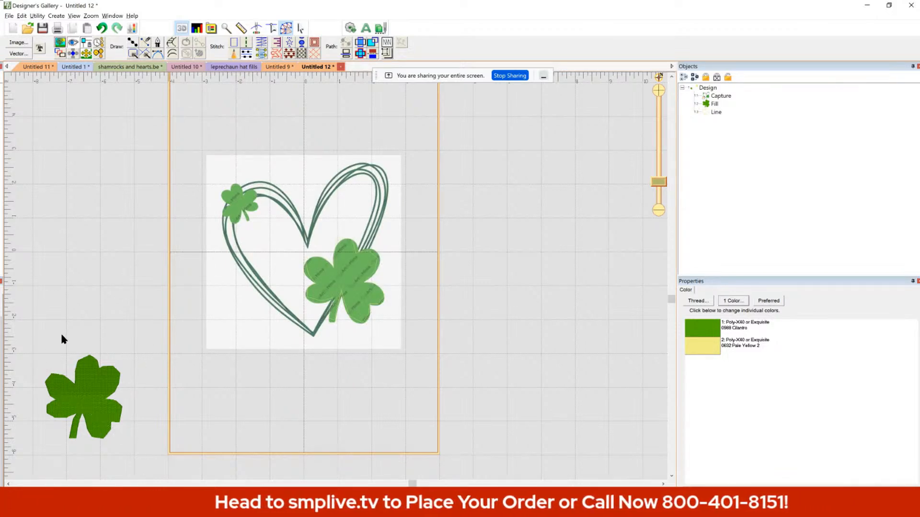
click(84, 399)
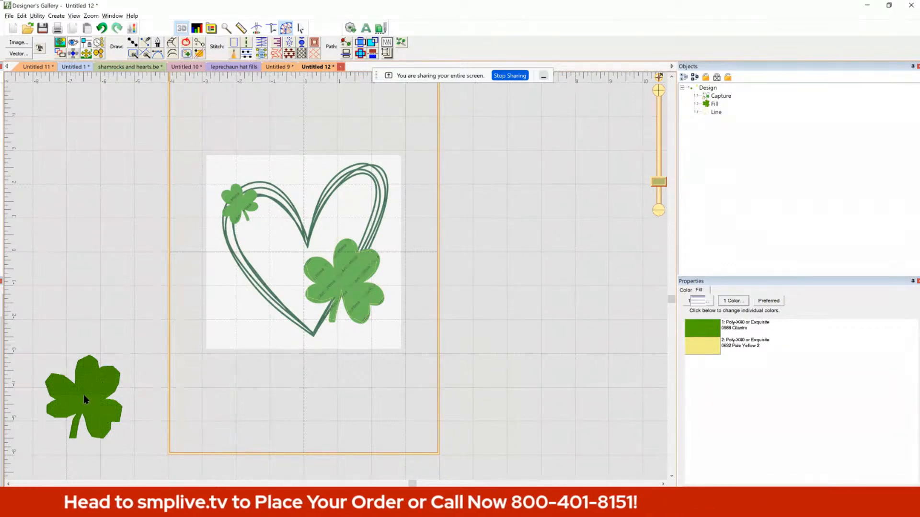
drag(84, 396, 428, 321)
drag(486, 291, 498, 218)
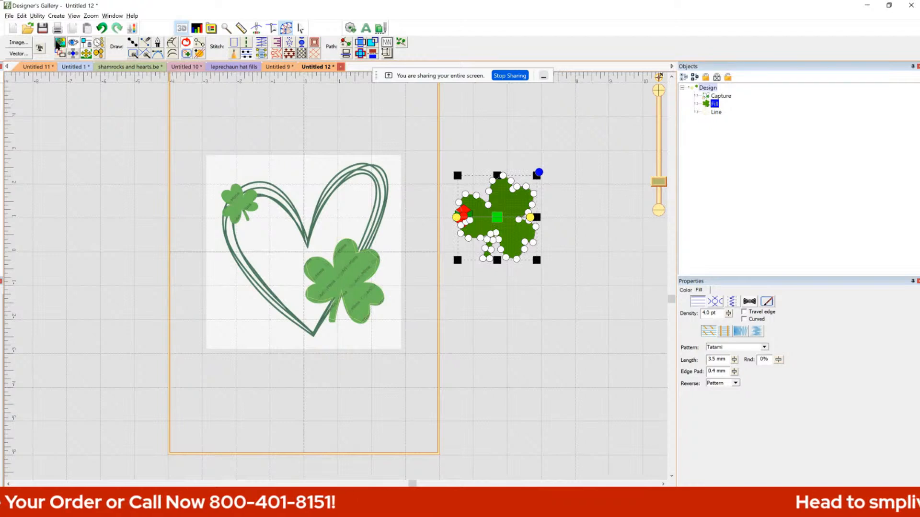
click(59, 44)
drag(479, 219, 313, 225)
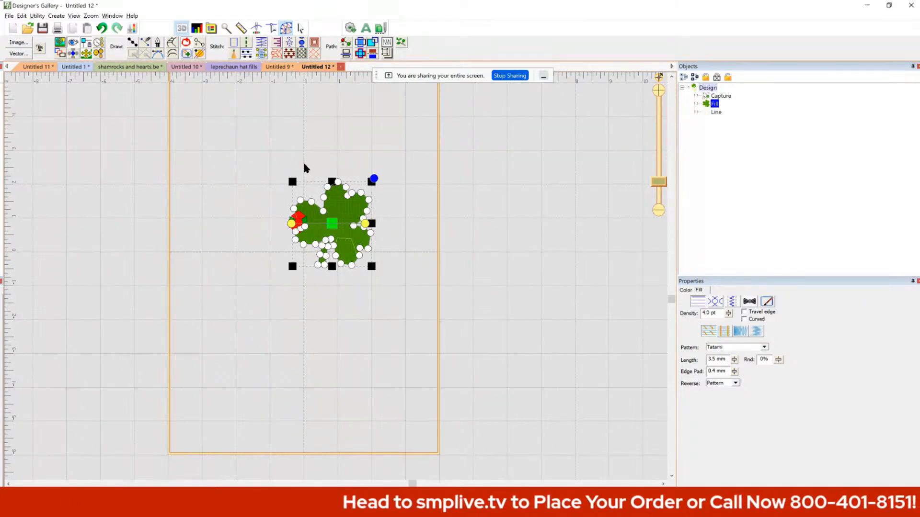
Enlarge the green shamrock fill to roughly twice its size and place it around the hoop's centre.
drag(286, 181, 207, 92)
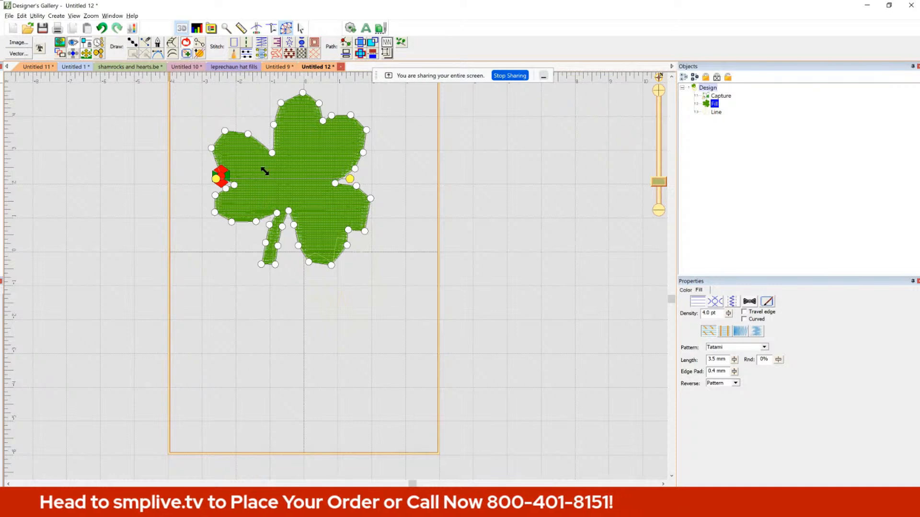
click(297, 180)
drag(292, 179, 302, 228)
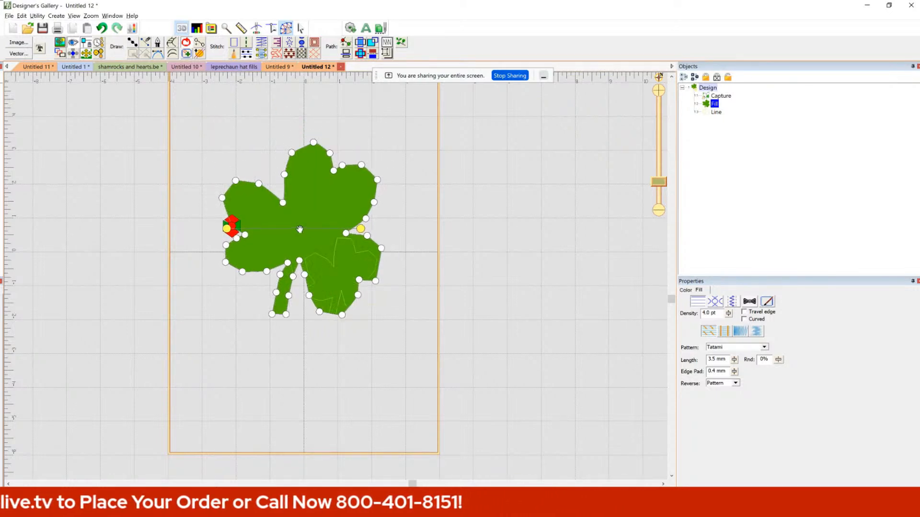
click(403, 265)
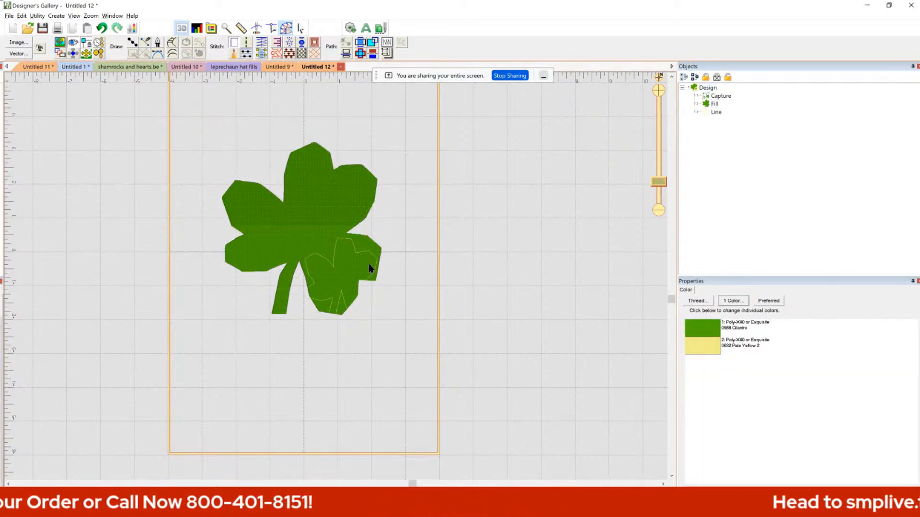
Move the enlarged shamrock fill to the hoop's upper-left area, clear of the traced outline, and leave it selected.
click(332, 244)
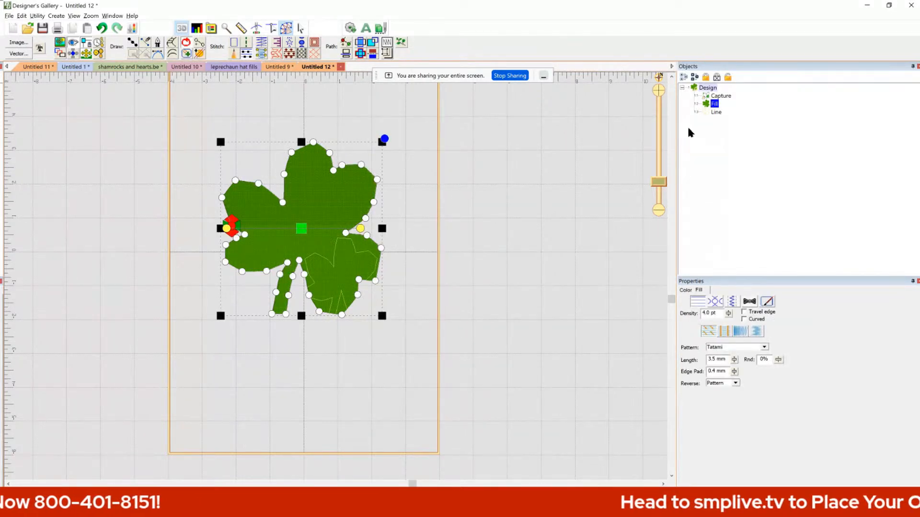
click(398, 259)
click(317, 224)
drag(297, 228, 254, 176)
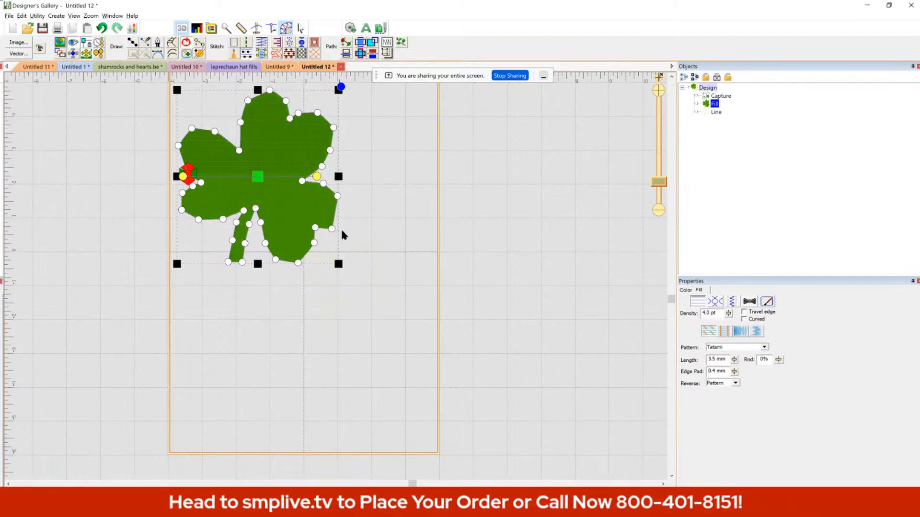
click(381, 224)
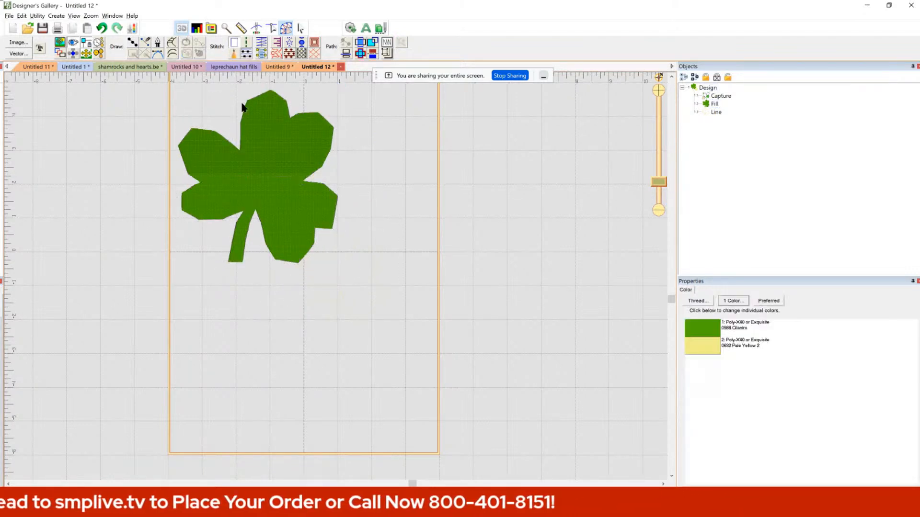
click(705, 106)
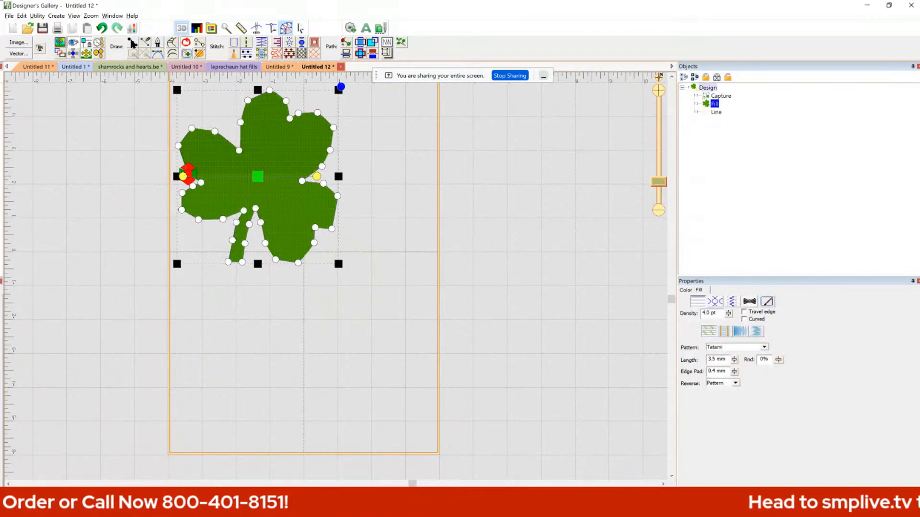
Try to draw a short curved line down the outer edge of the shamrock's lower-right leaf.
click(143, 43)
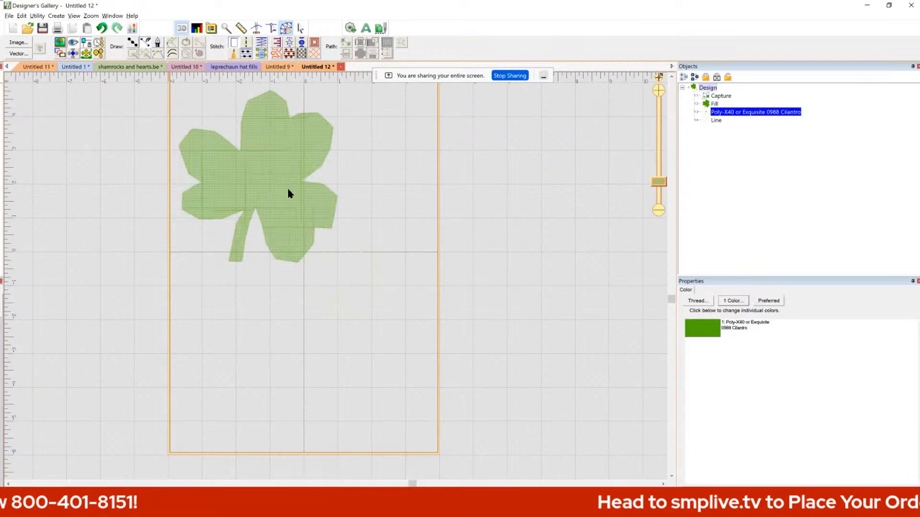
click(331, 210)
drag(331, 211, 331, 214)
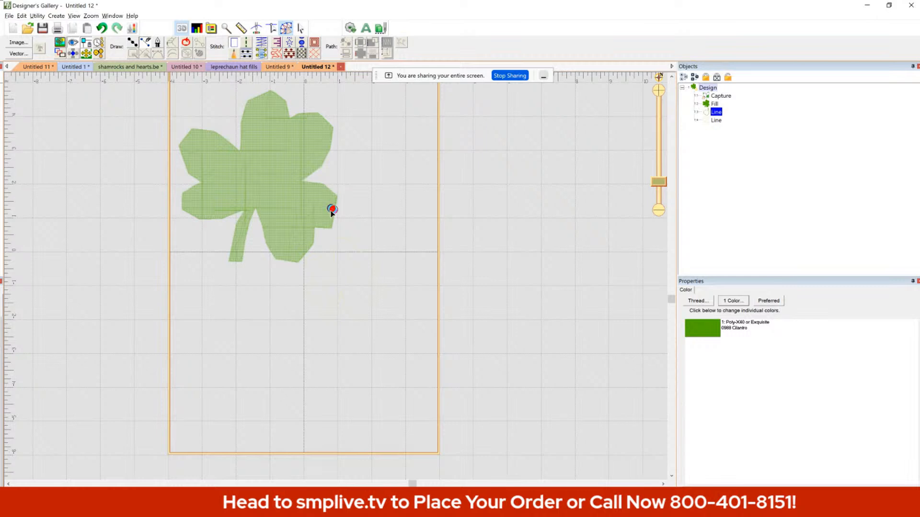
click(656, 92)
scroll(668, 79, up, 5)
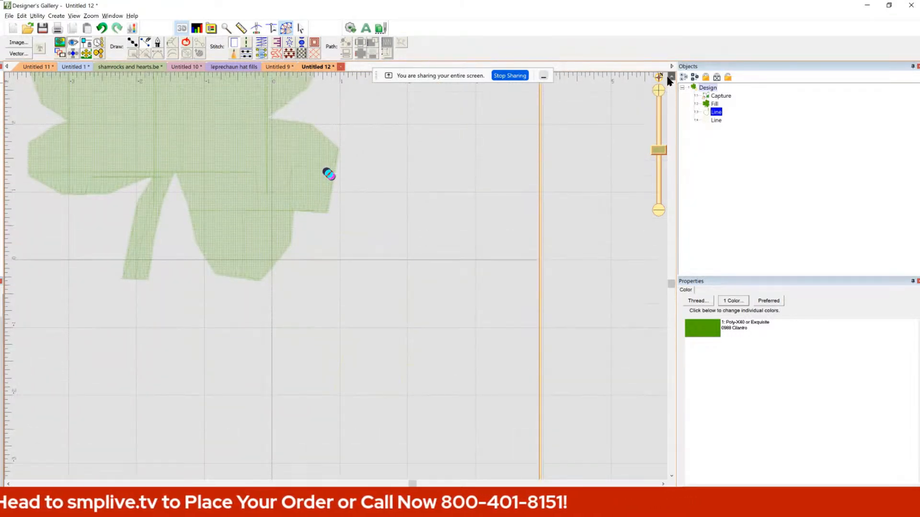
click(326, 260)
click(329, 237)
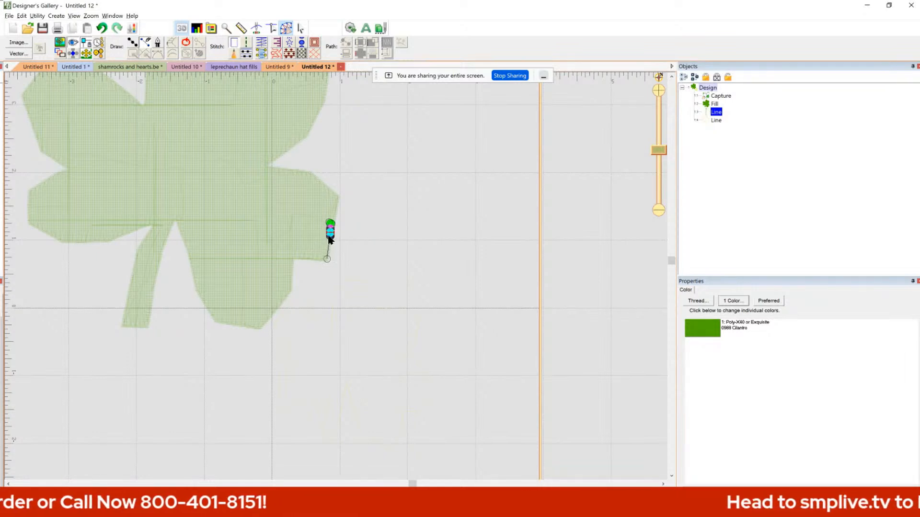
mouse_move(346, 242)
mouse_down()
mouse_move(345, 257)
mouse_move(342, 236)
mouse_up()
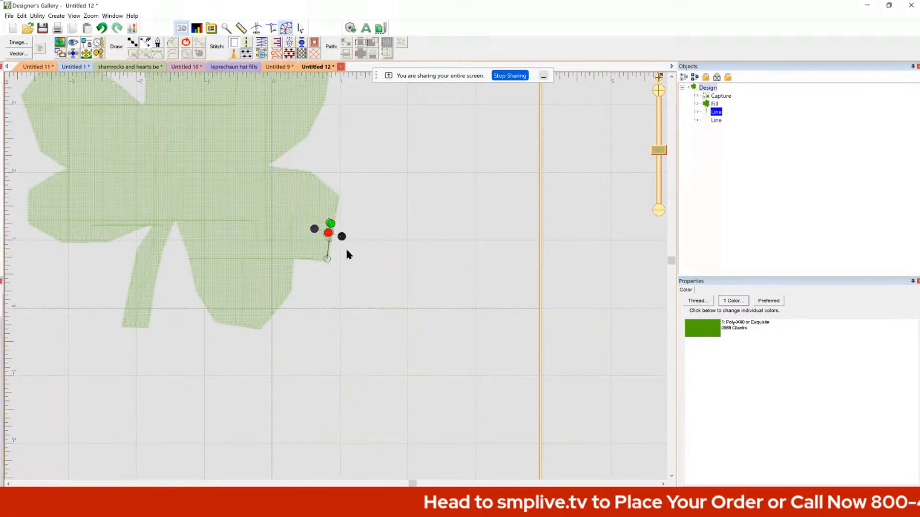
key(Return)
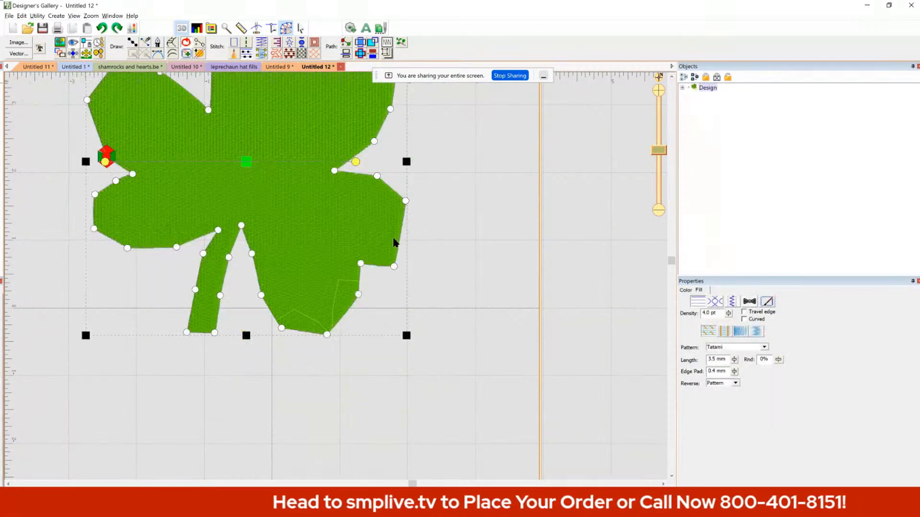
click(403, 235)
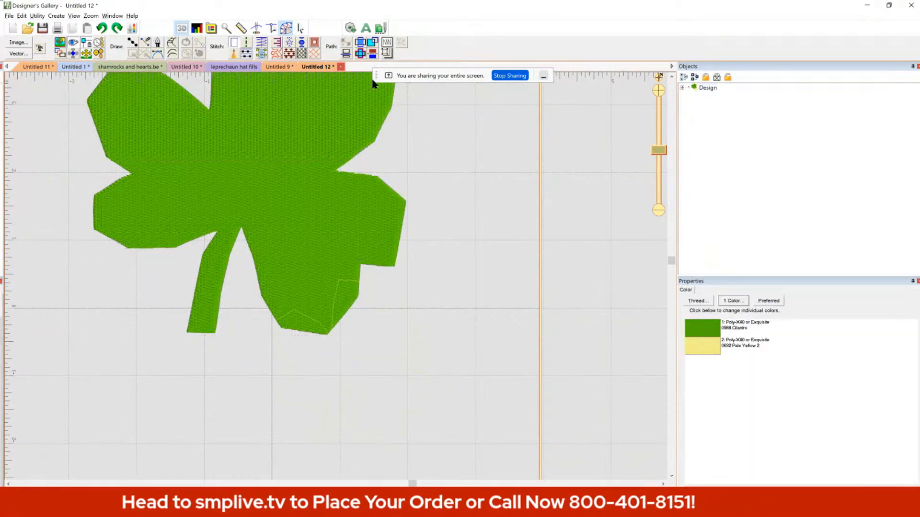
click(706, 88)
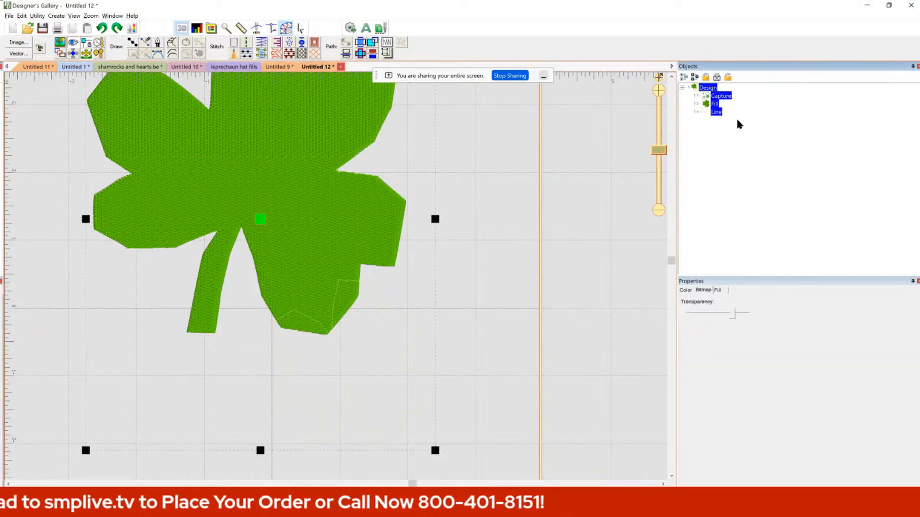
click(708, 105)
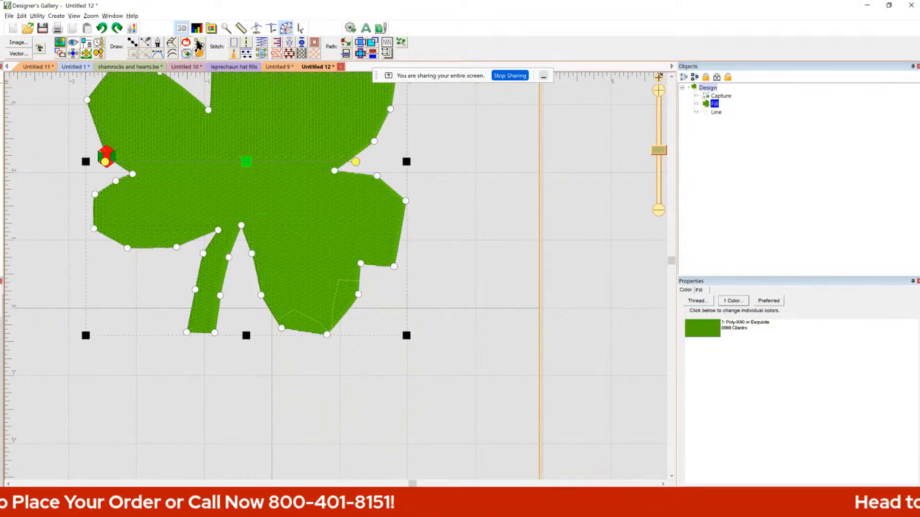
click(142, 55)
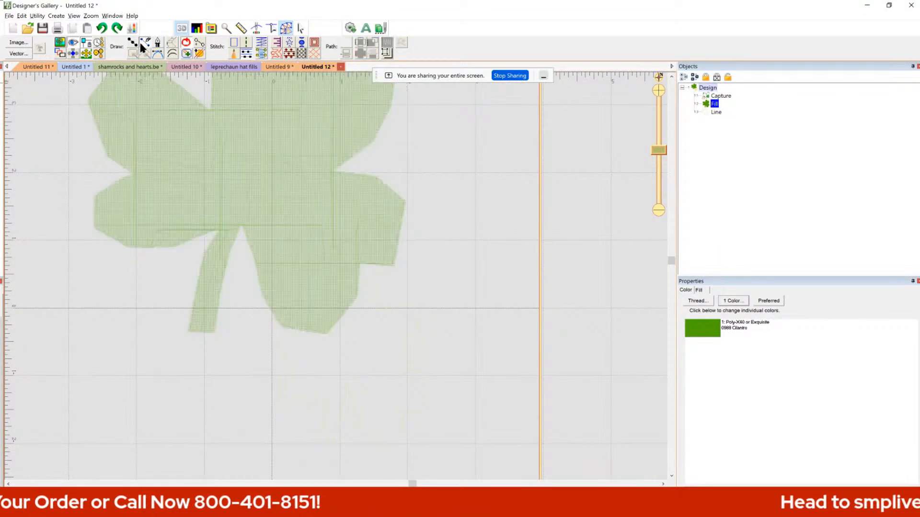
click(391, 265)
right_click(388, 266)
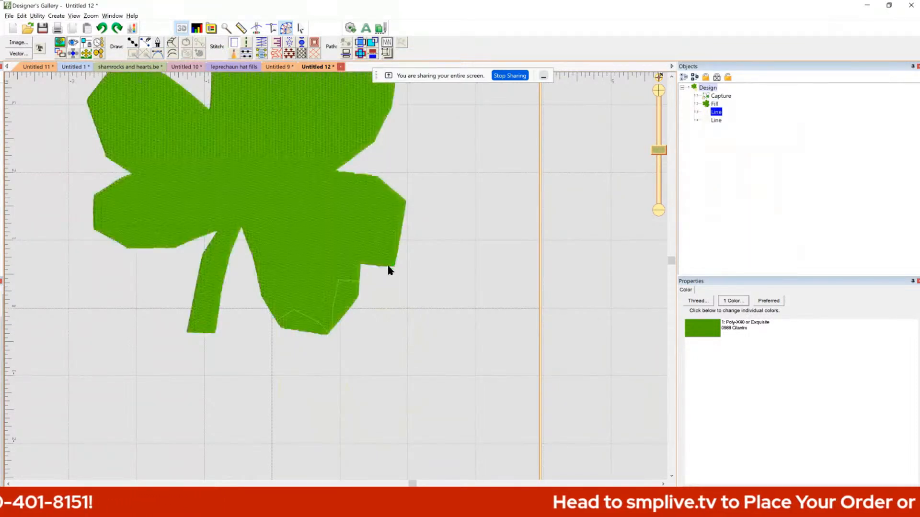
right_click(390, 266)
click(416, 256)
Add a freehand zigzag carving line to the shamrock fill, running from the upper-left leaf across to the upper-right leaf.
click(384, 232)
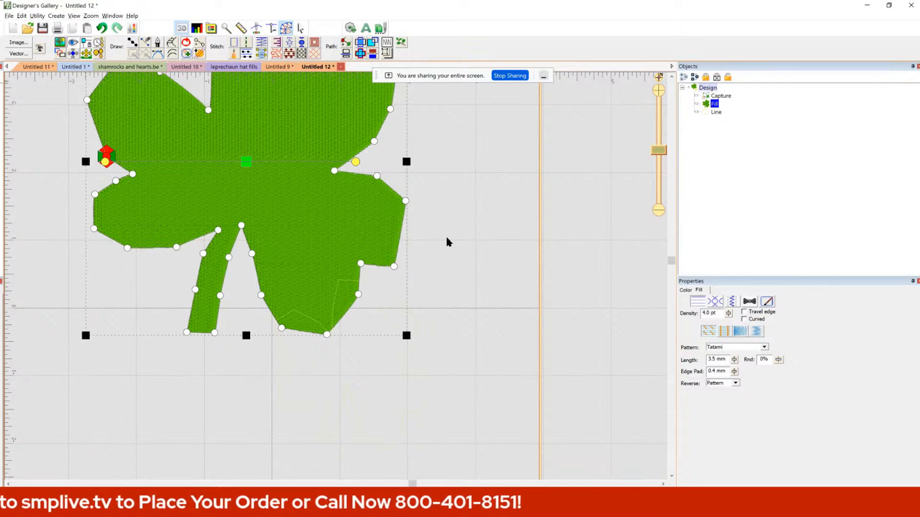
scroll(449, 245, down, 1)
scroll(449, 245, up, 1)
click(672, 77)
click(672, 77)
click(671, 77)
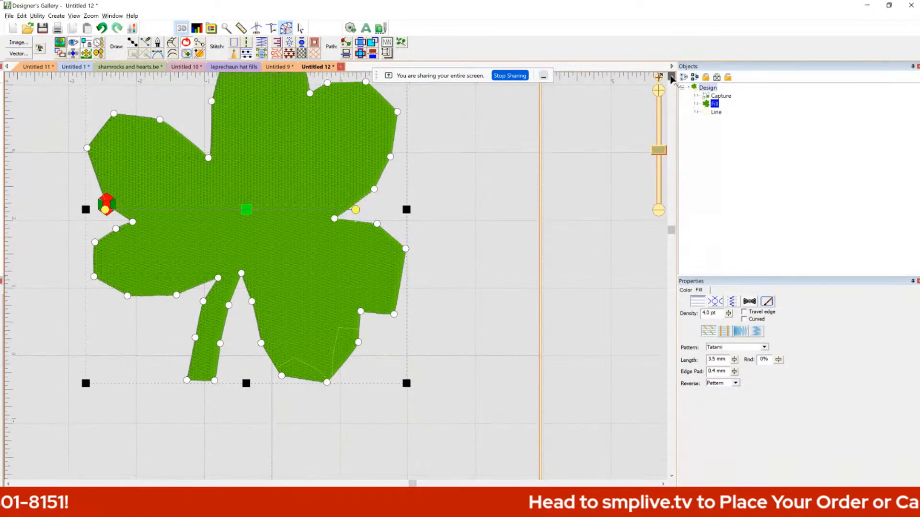
click(671, 77)
click(671, 77)
click(671, 77)
click(671, 77)
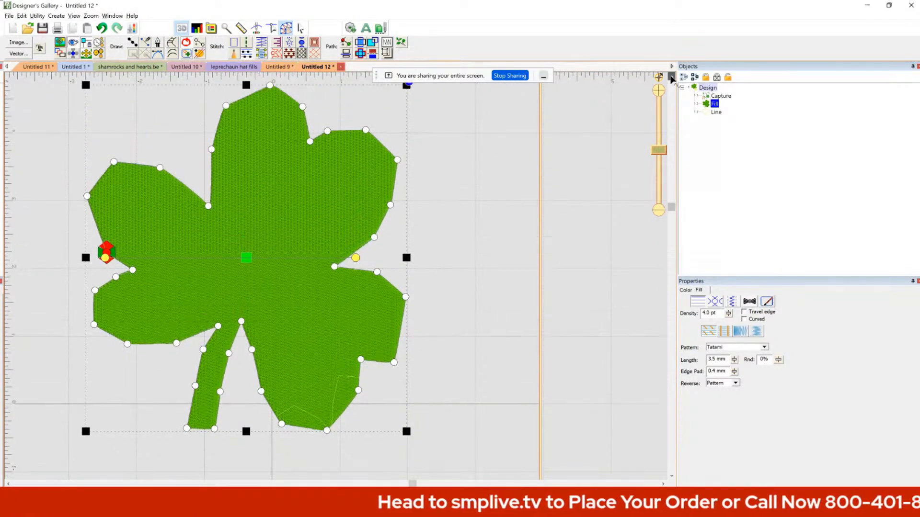
click(672, 76)
click(672, 77)
click(672, 76)
click(671, 77)
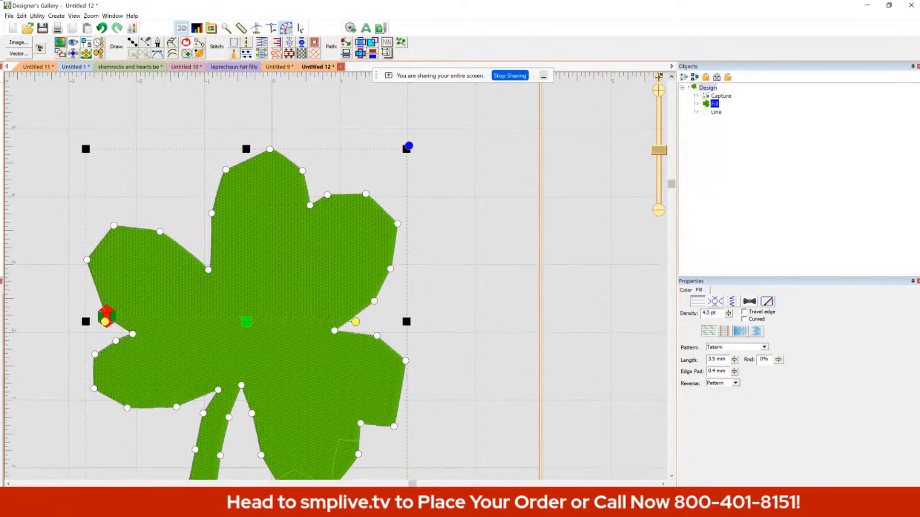
click(671, 77)
click(671, 477)
click(671, 477)
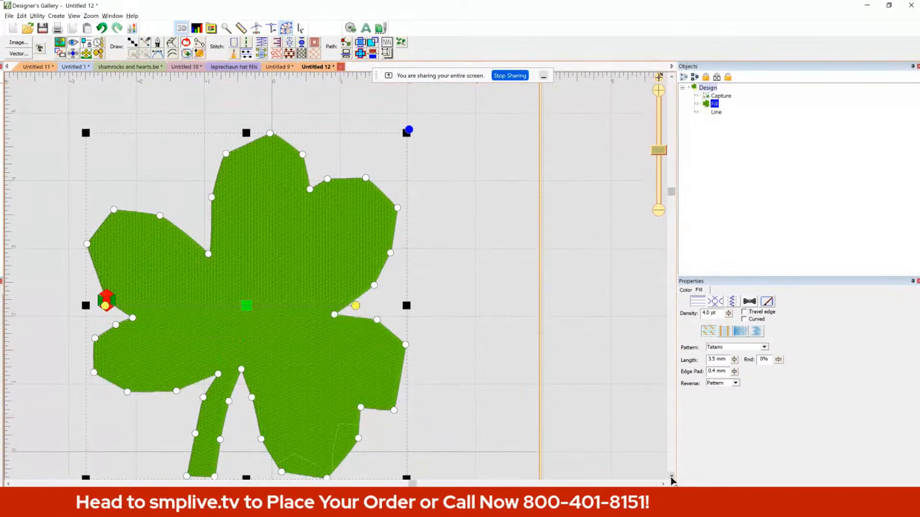
click(671, 477)
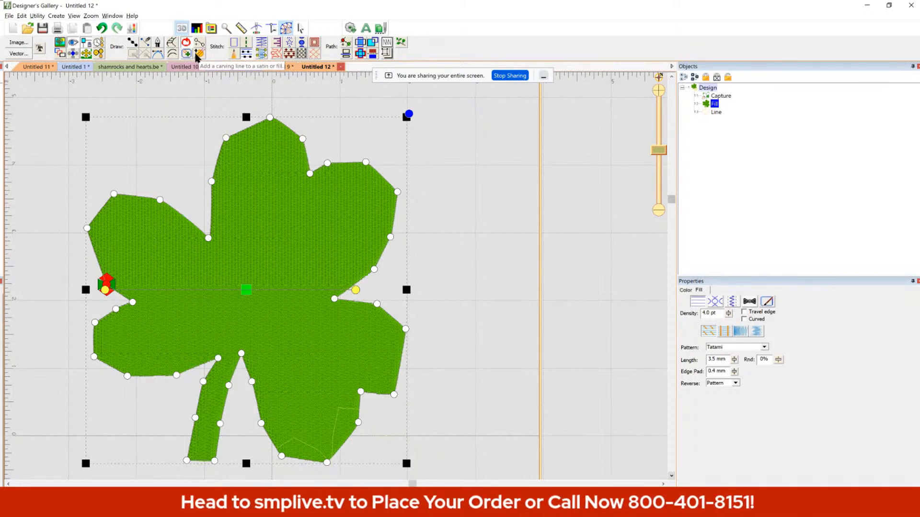
click(197, 53)
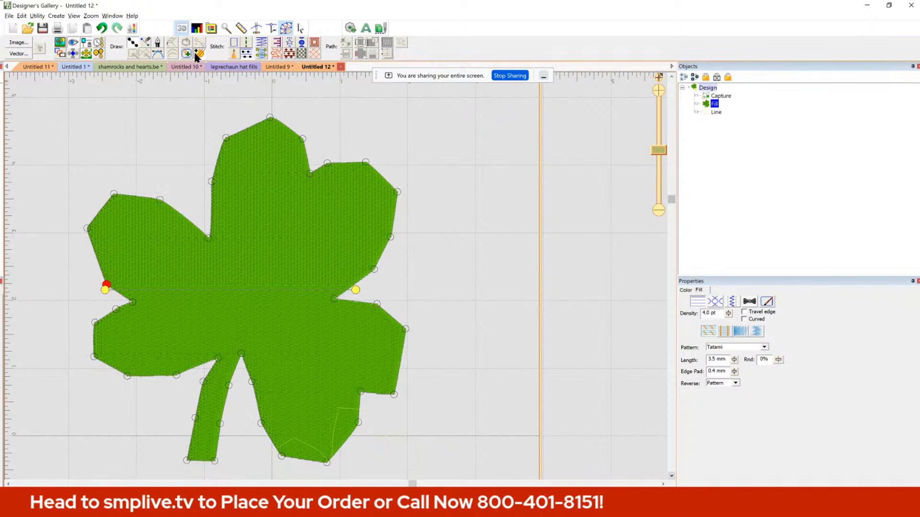
click(155, 45)
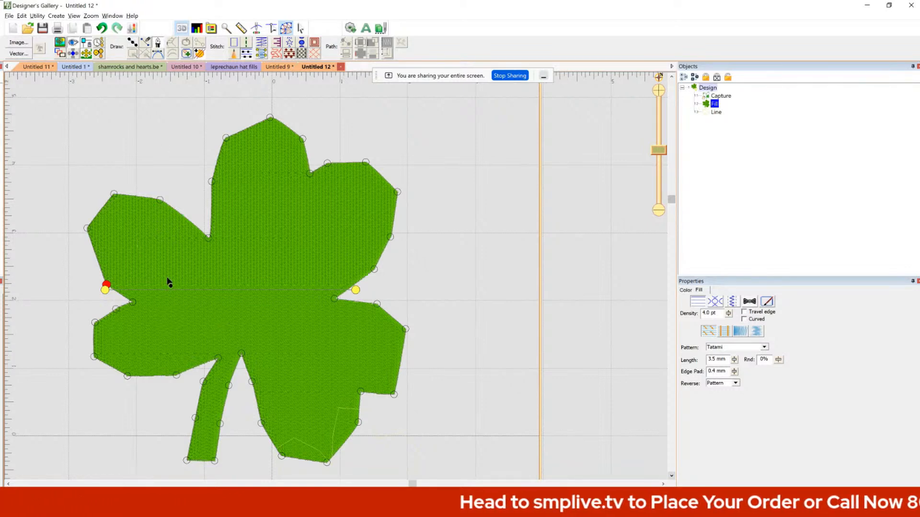
mouse_move(149, 283)
mouse_down()
mouse_move(170, 346)
mouse_move(168, 308)
mouse_move(179, 305)
mouse_move(197, 333)
mouse_move(213, 332)
mouse_move(197, 290)
mouse_move(241, 322)
mouse_move(236, 240)
mouse_move(225, 253)
mouse_move(257, 285)
mouse_move(267, 222)
mouse_move(249, 213)
mouse_move(265, 258)
mouse_move(293, 239)
mouse_move(297, 251)
mouse_move(316, 239)
mouse_move(289, 215)
mouse_move(365, 203)
mouse_up()
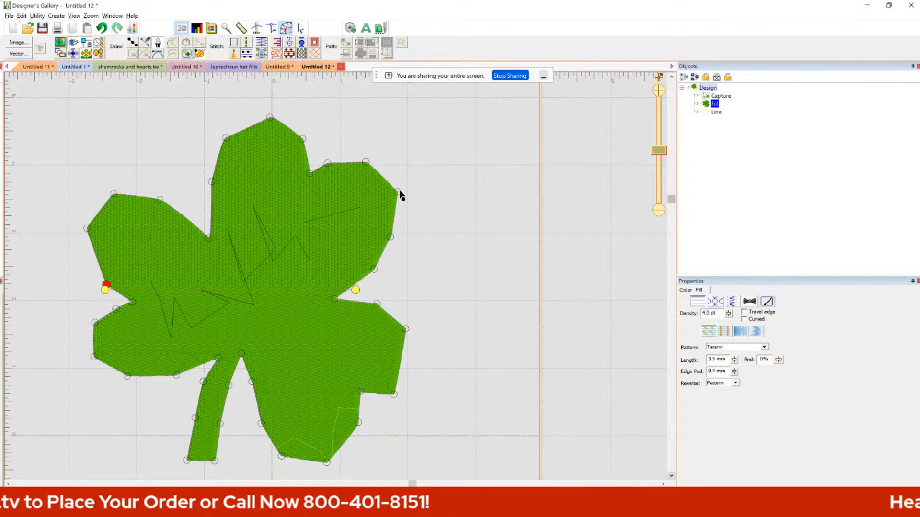
click(714, 113)
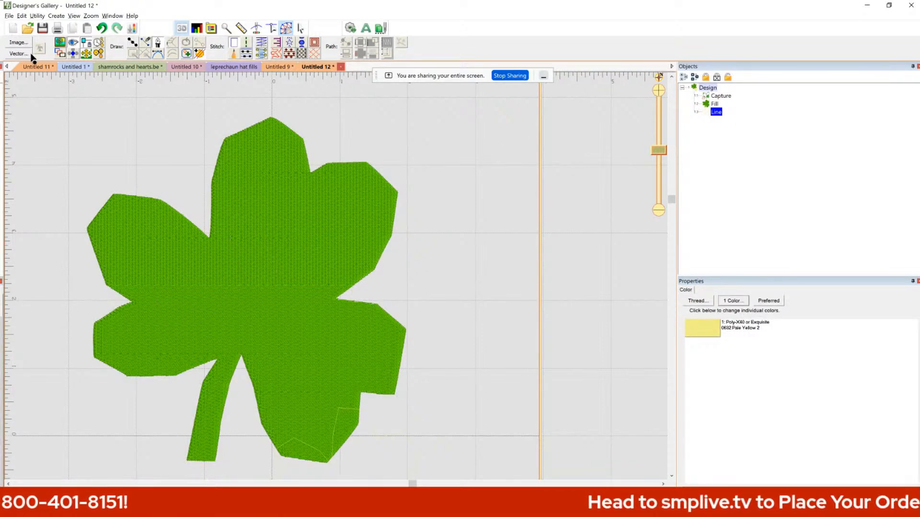
key(ctrl+a)
click(700, 346)
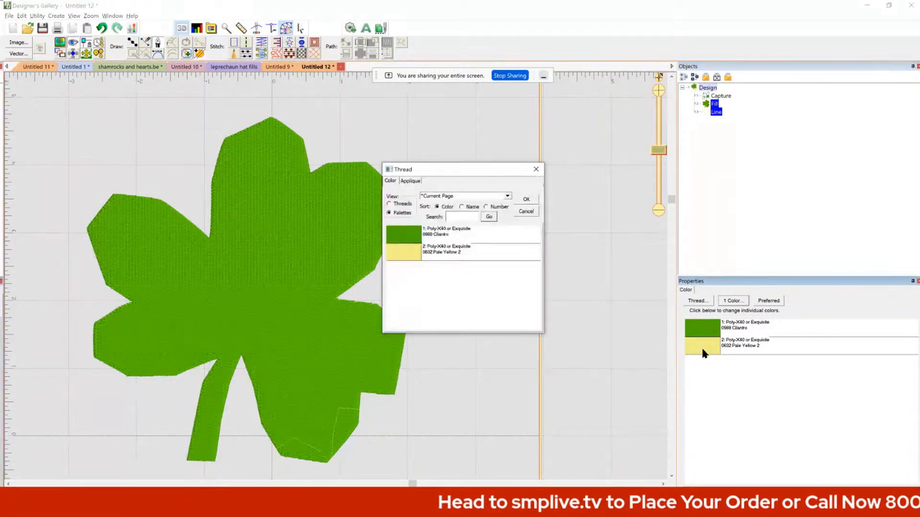
click(516, 212)
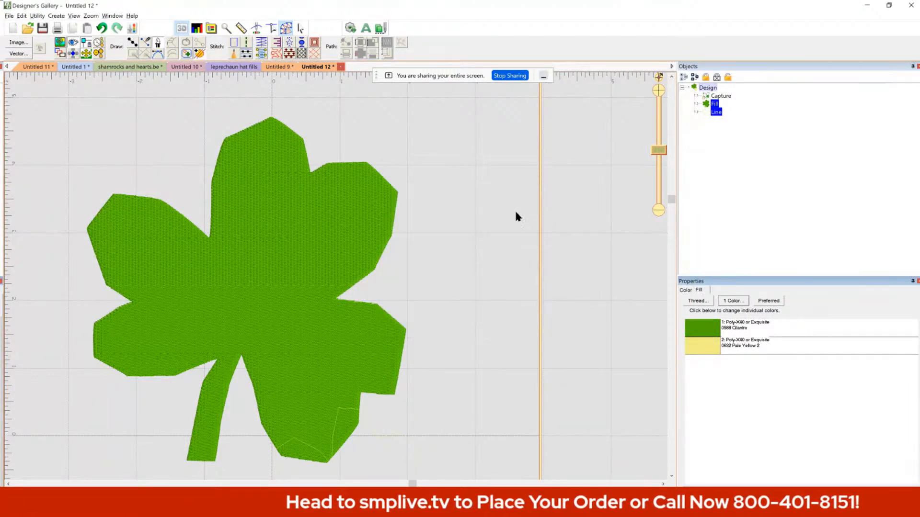
Inspect the carving line up close and switch the shamrock's stitch type to a satin border and then a run.
click(712, 104)
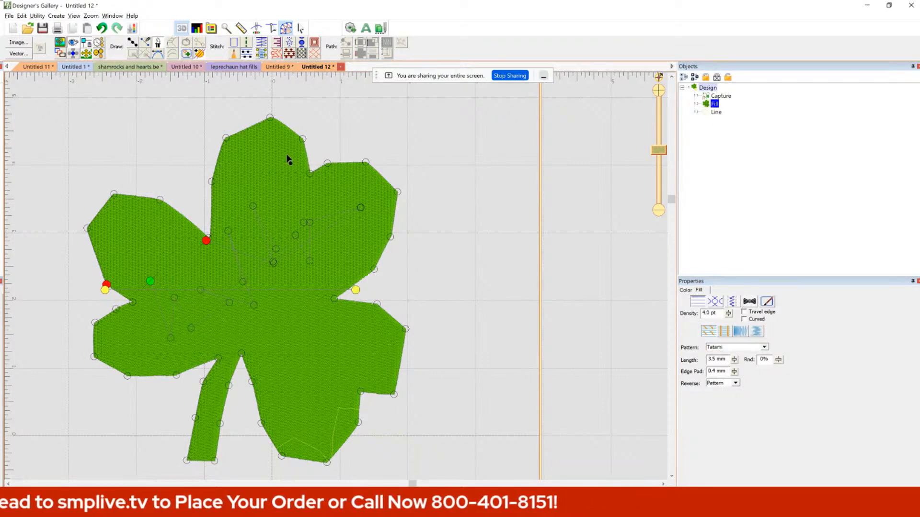
scroll(266, 241, up, 2)
scroll(266, 241, down, 2)
scroll(262, 244, up, 2)
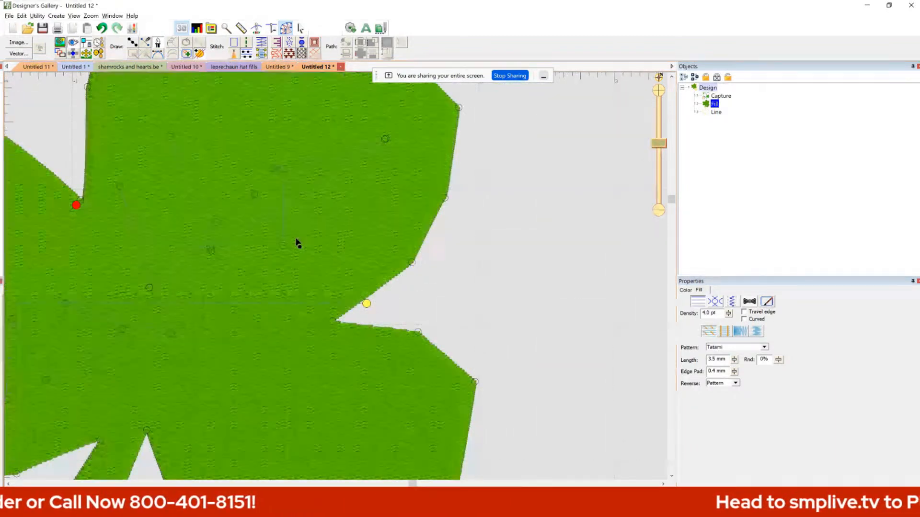
scroll(295, 244, down, 2)
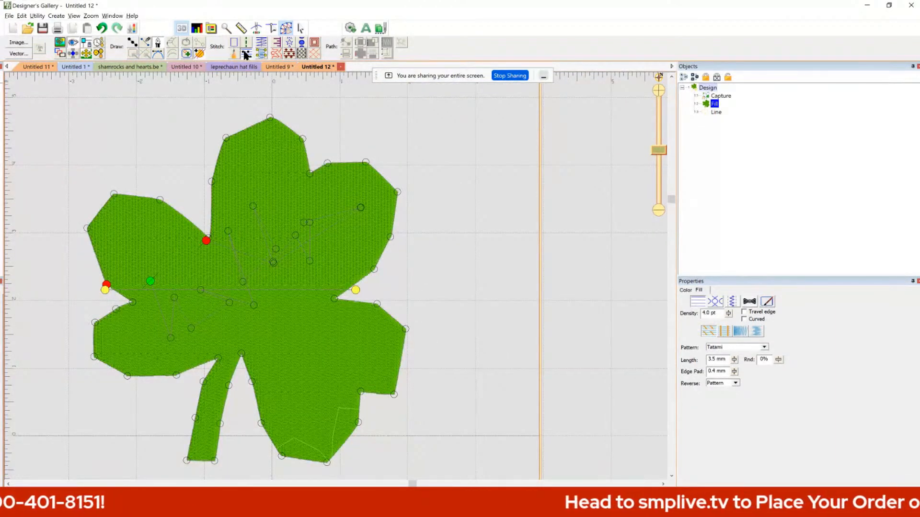
click(259, 44)
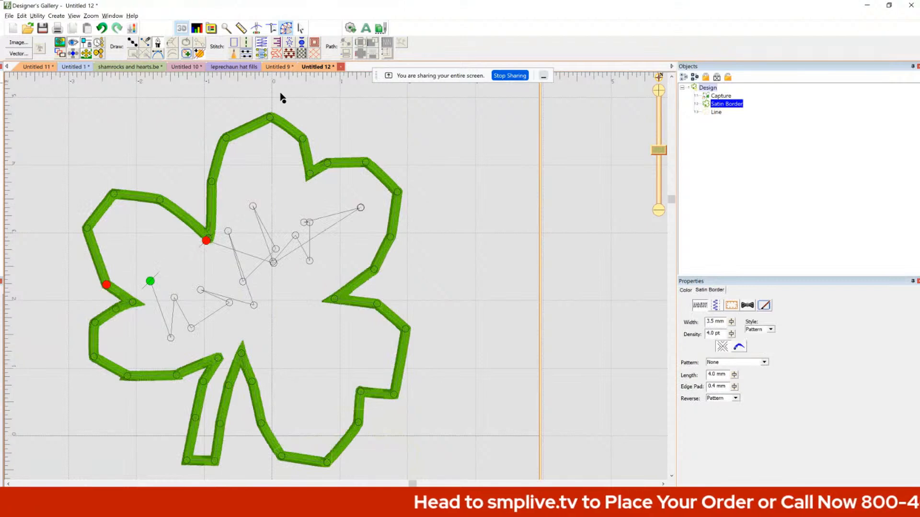
click(246, 44)
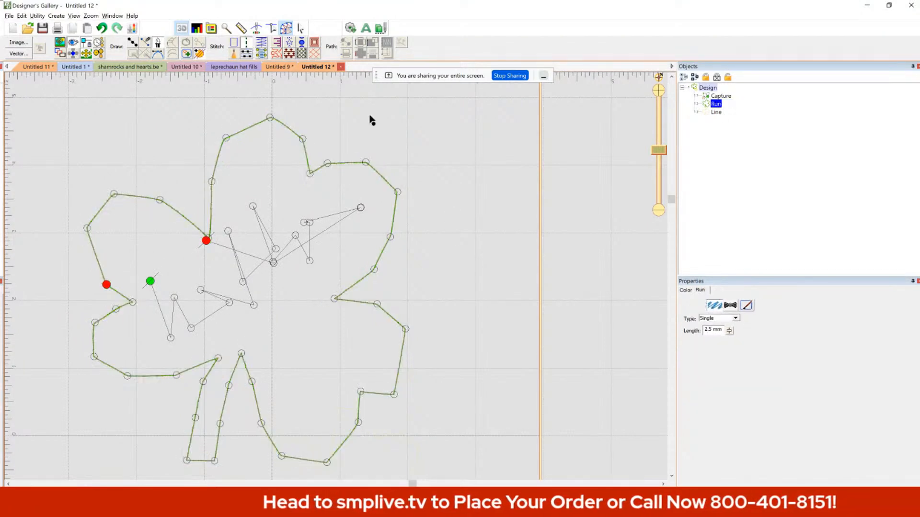
click(713, 112)
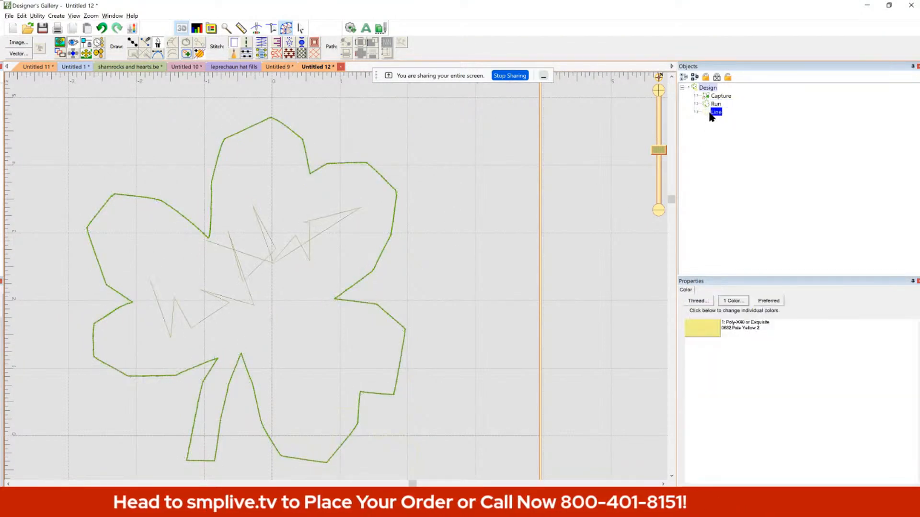
key(ctrl+a)
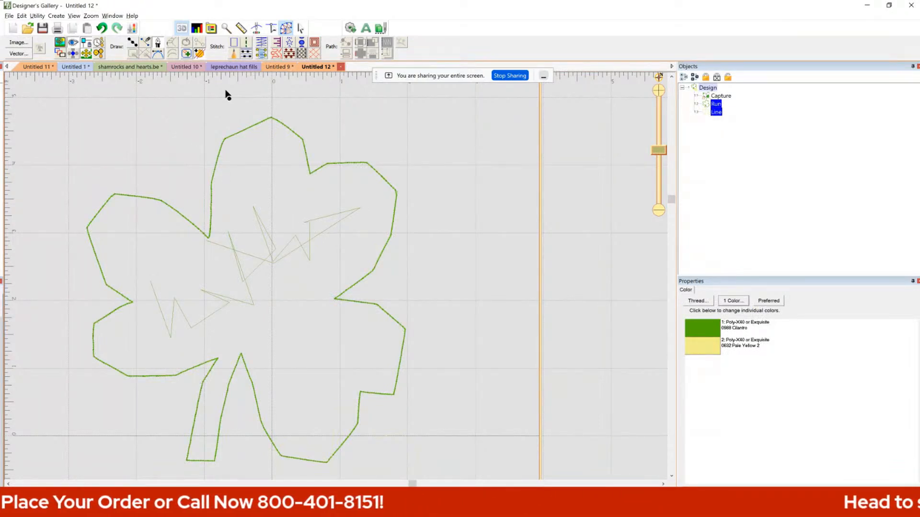
Extend the carving line to a point above the upper-left leaf, convert the run shamrock back to a fill and deselect it.
click(157, 108)
scroll(161, 146, up, 1)
scroll(161, 146, down, 1)
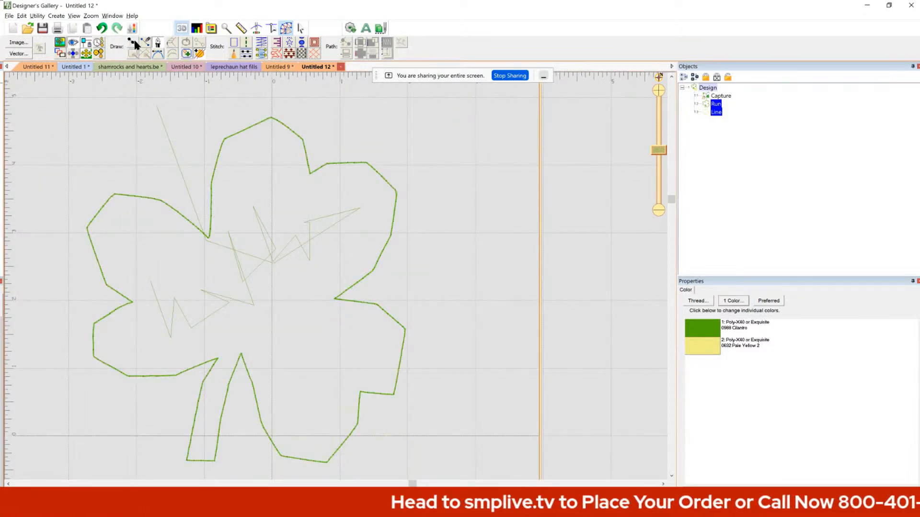
click(708, 104)
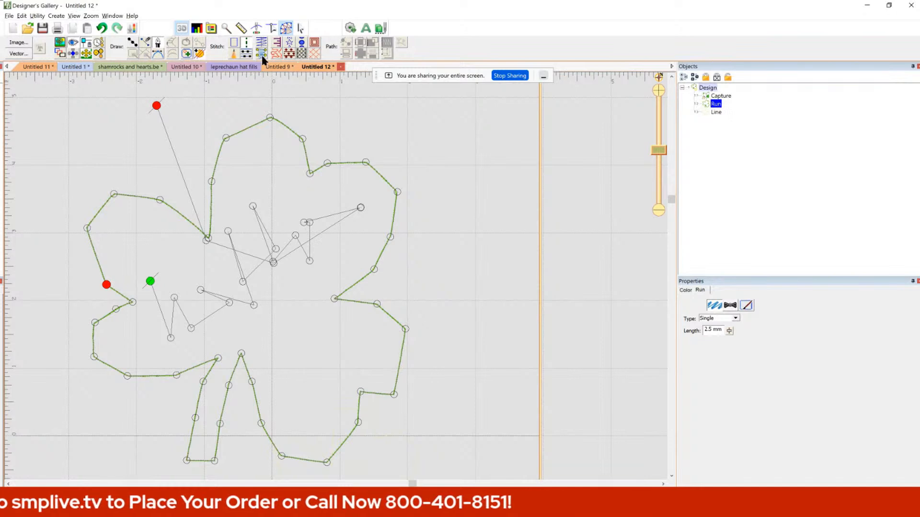
click(242, 54)
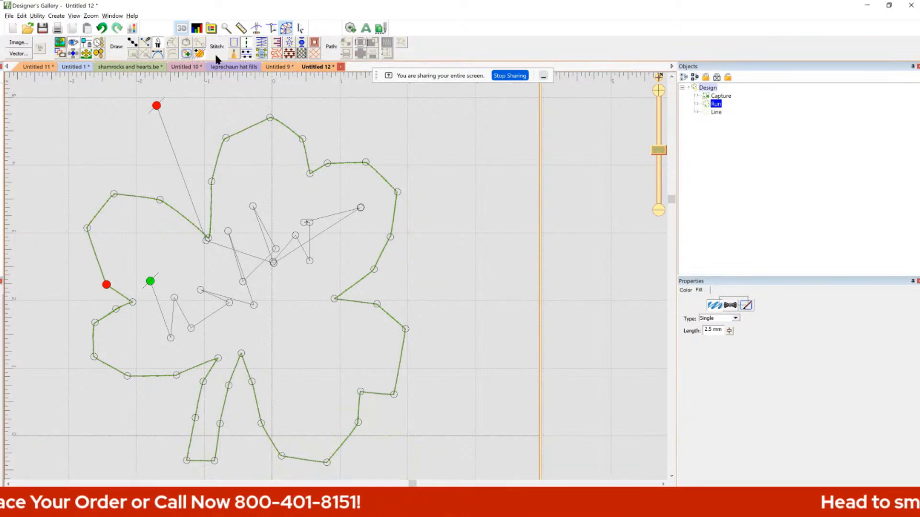
click(198, 55)
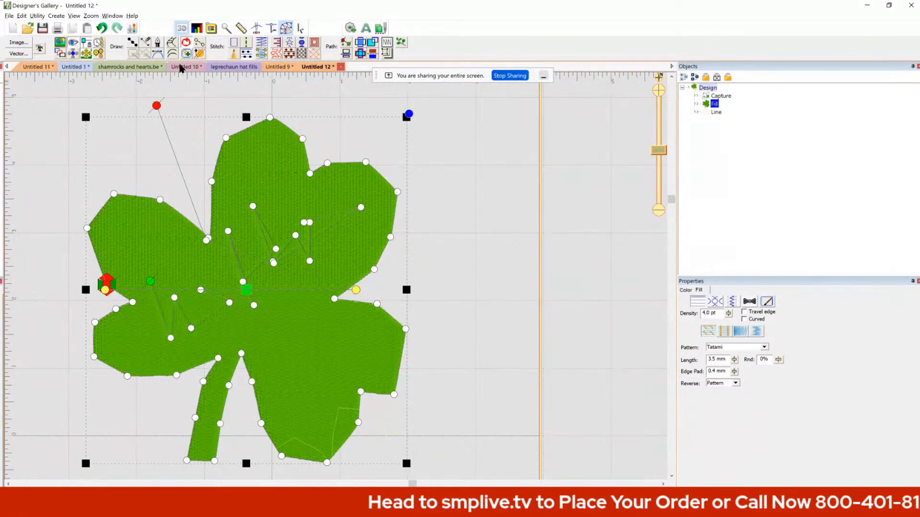
click(98, 138)
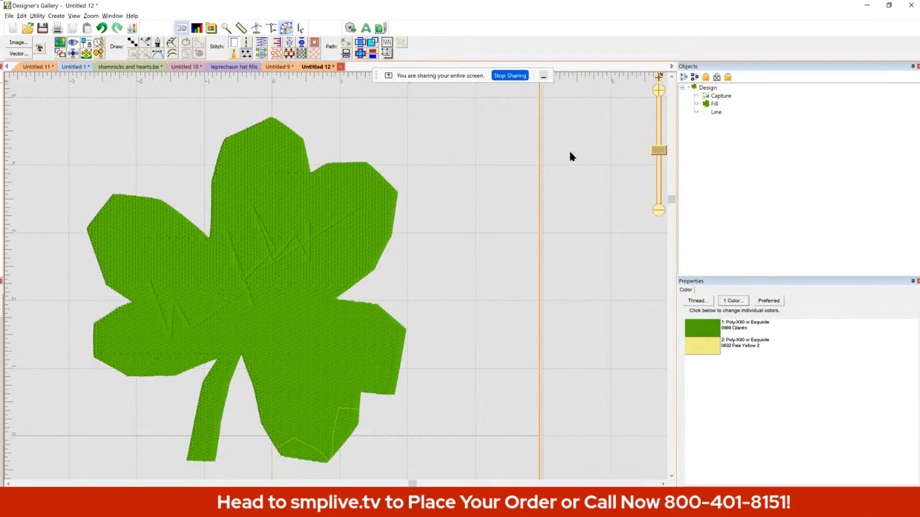
Examine the carving line's stitch texture up close across the shamrock's right-hand leaves, and return to a wider view of the design.
click(657, 89)
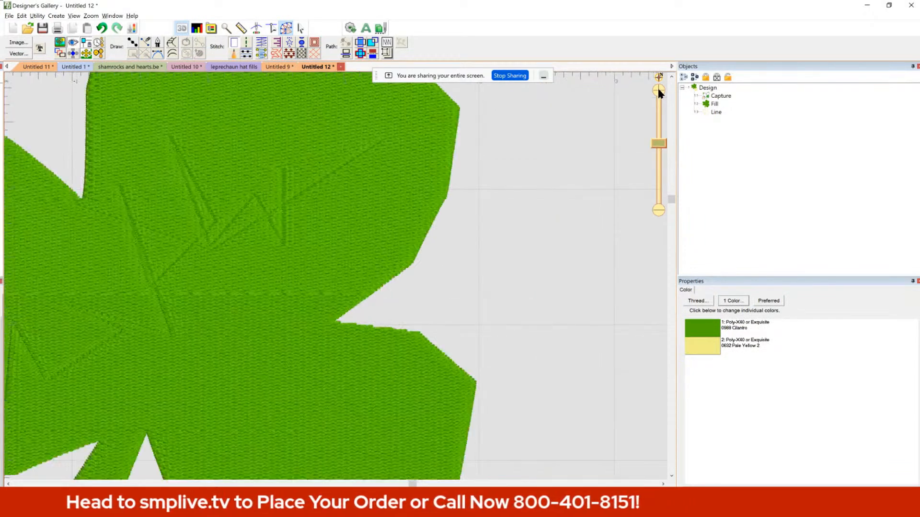
click(657, 91)
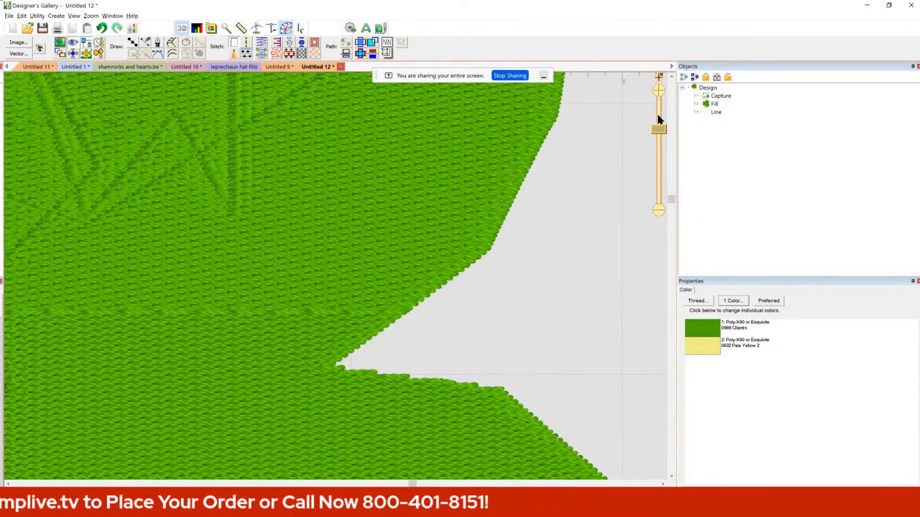
click(670, 78)
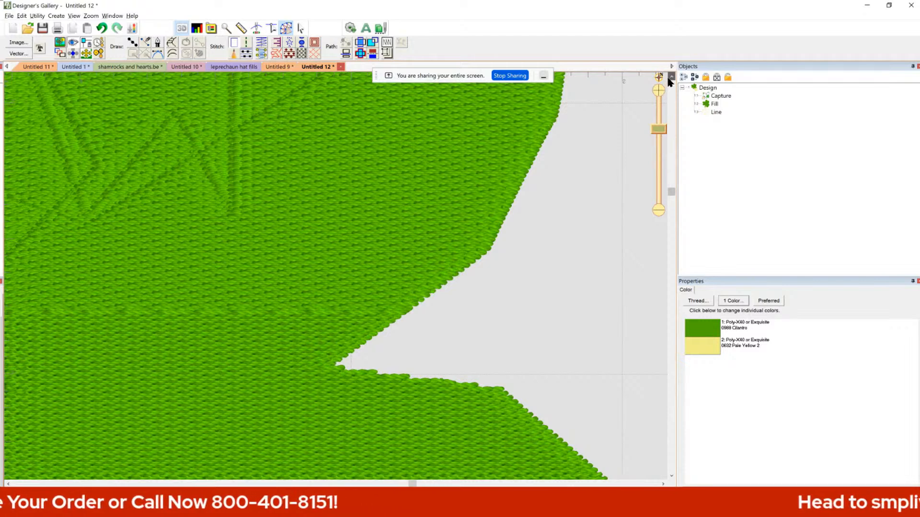
click(671, 77)
click(670, 78)
click(671, 78)
click(670, 78)
click(670, 77)
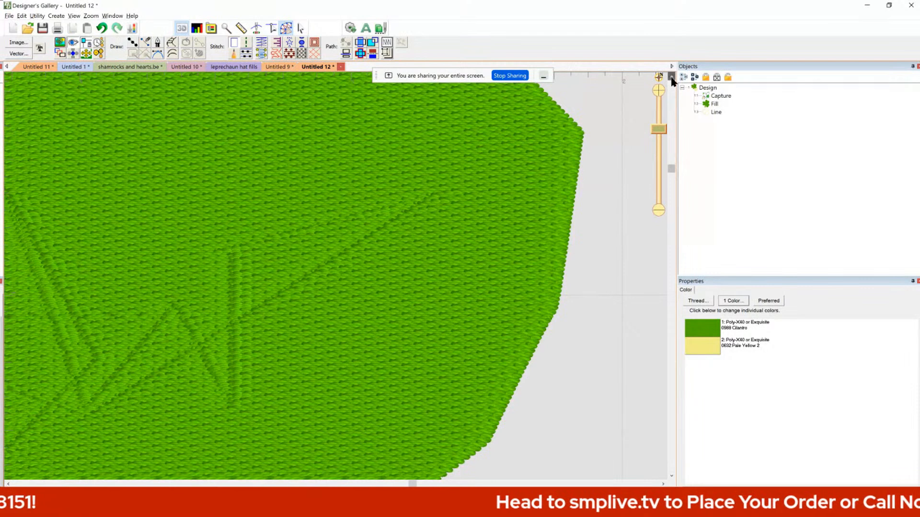
click(671, 78)
click(671, 79)
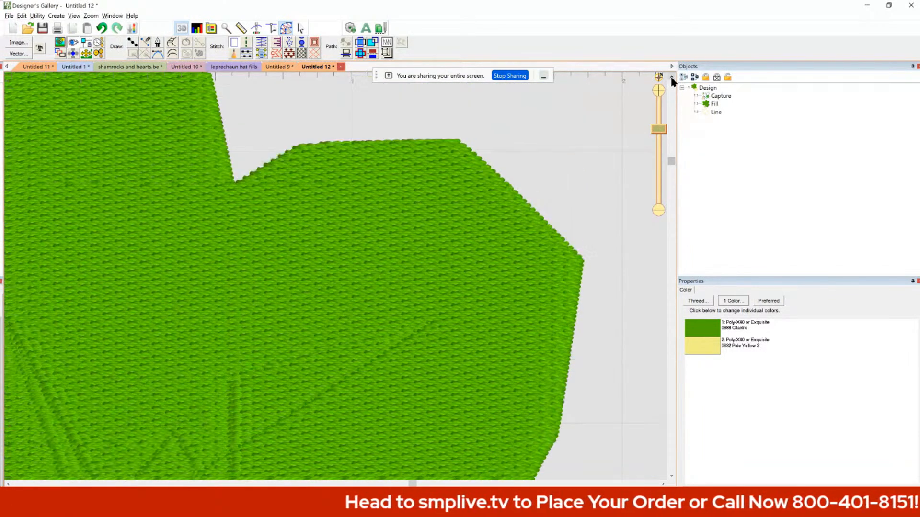
click(671, 78)
click(670, 78)
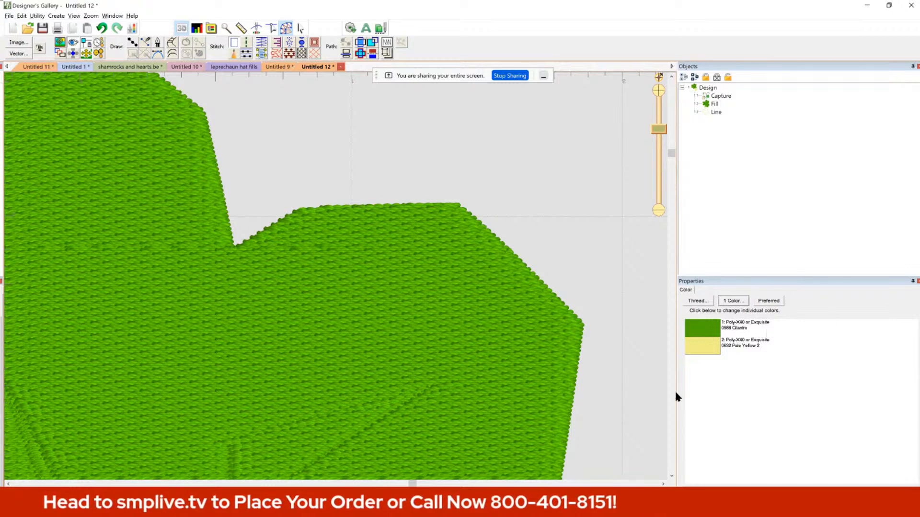
click(671, 477)
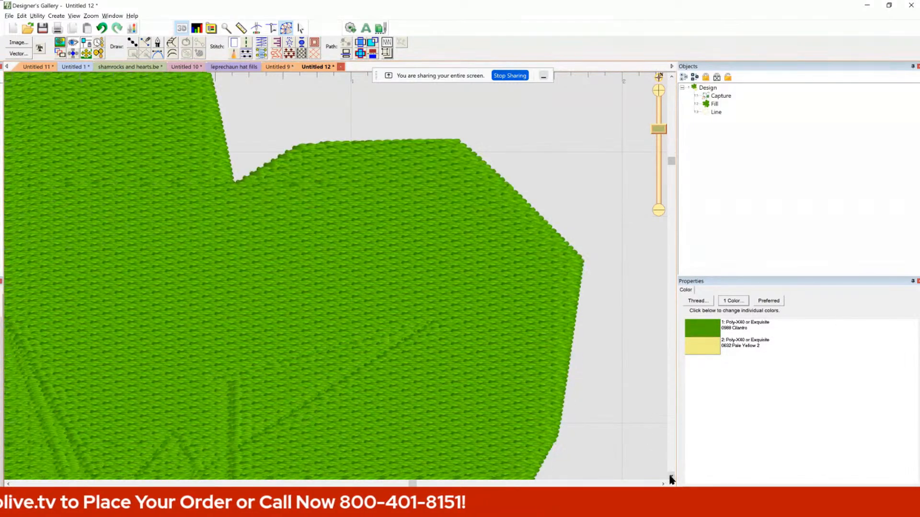
click(671, 476)
click(671, 476)
click(672, 476)
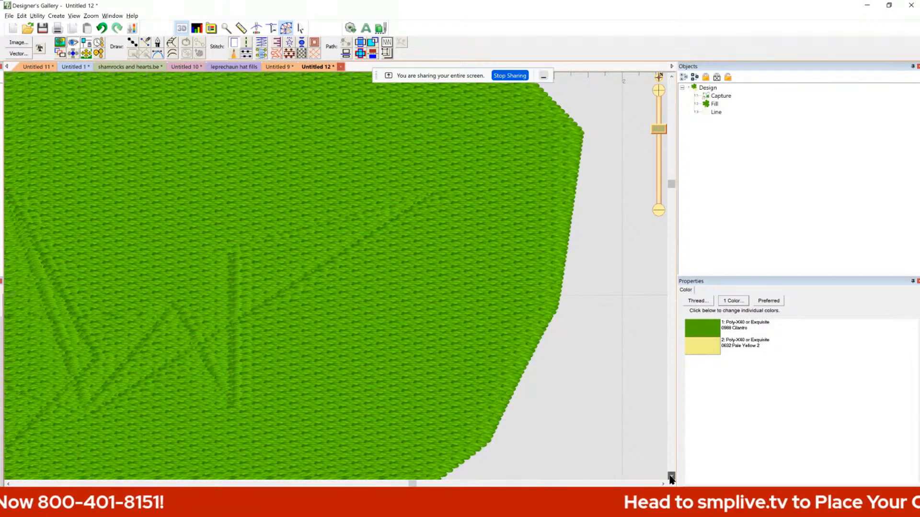
click(671, 476)
click(671, 476)
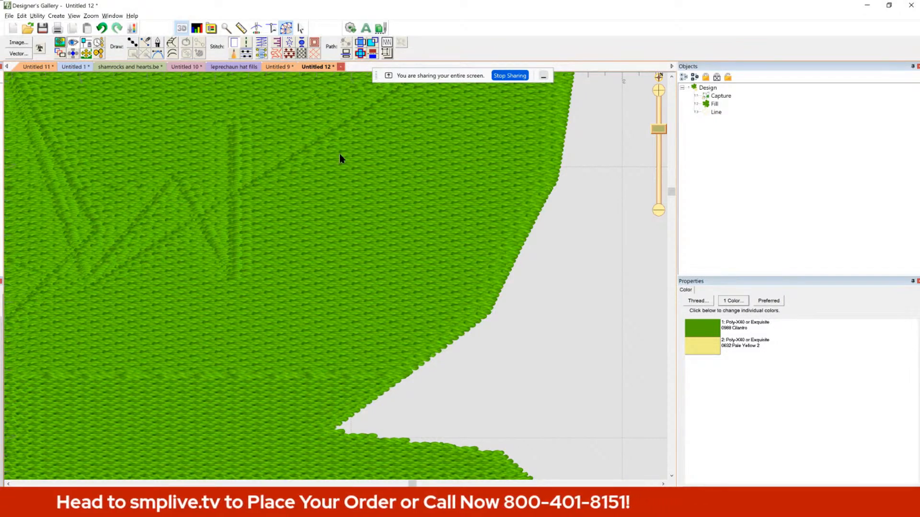
scroll(394, 190, down, 5)
scroll(393, 189, up, 2)
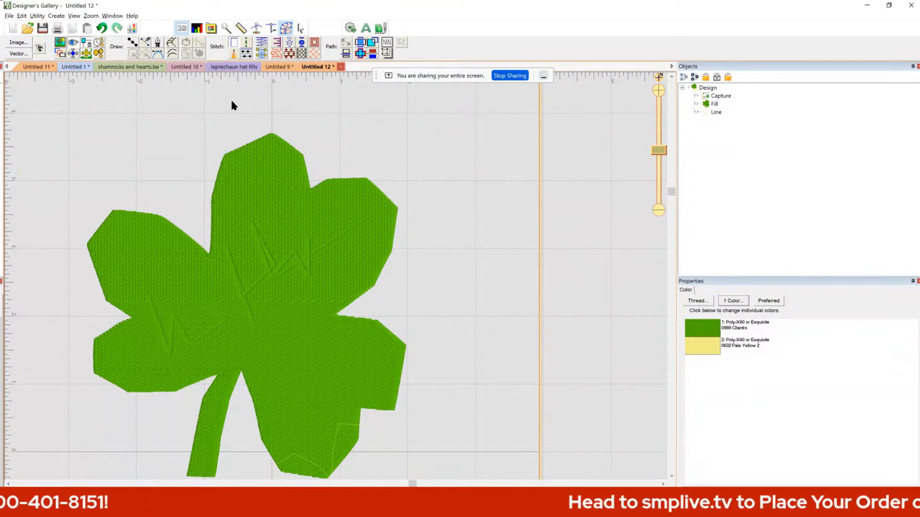
Compare the drawing and stitch tools in the reduced toolsets and restore the full toolset.
click(285, 30)
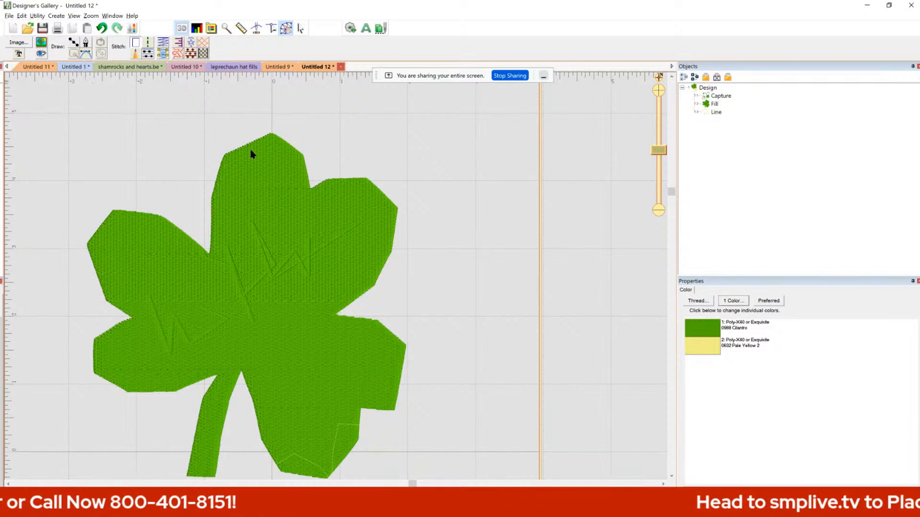
click(282, 28)
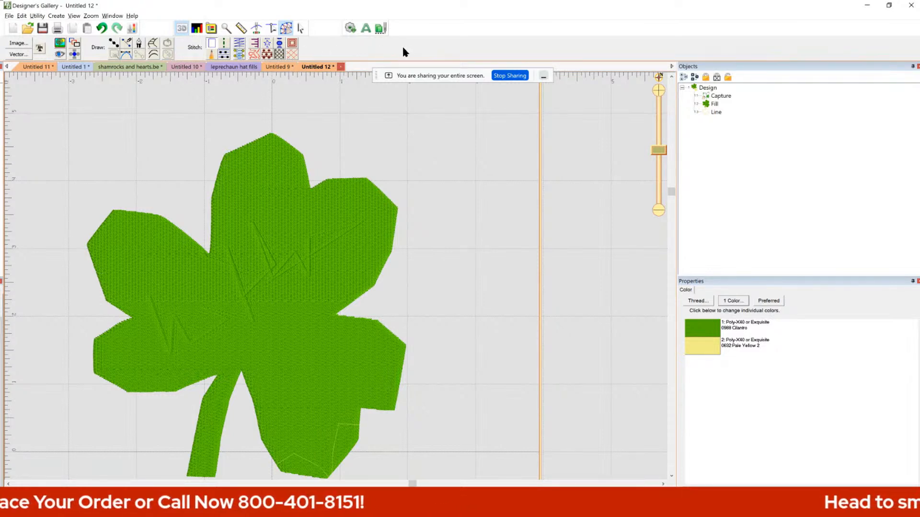
click(286, 28)
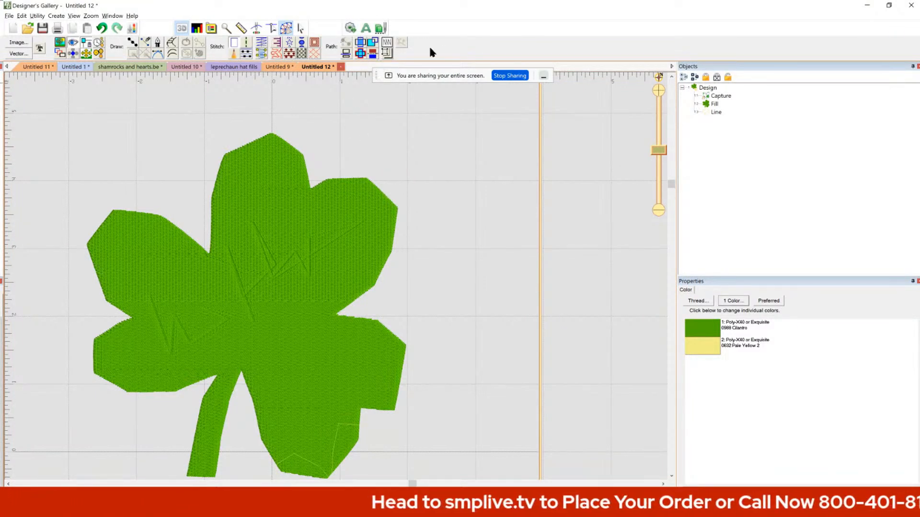
scroll(391, 178, up, 1)
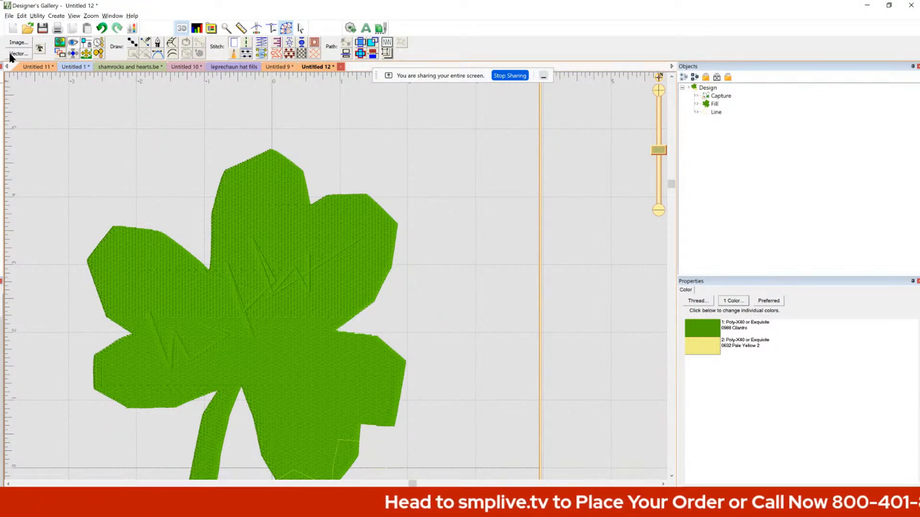
click(711, 327)
click(525, 217)
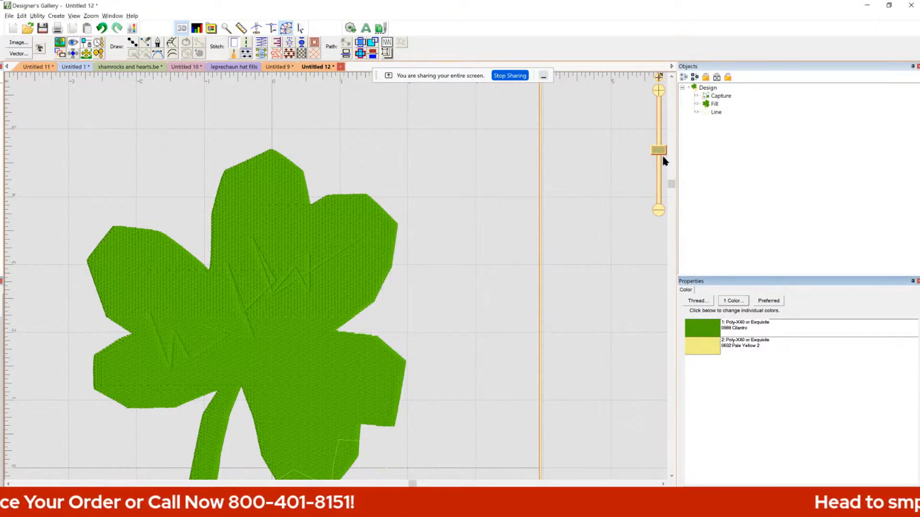
Convert the shamrock fill to an applique and turn on its fabric preview.
click(714, 103)
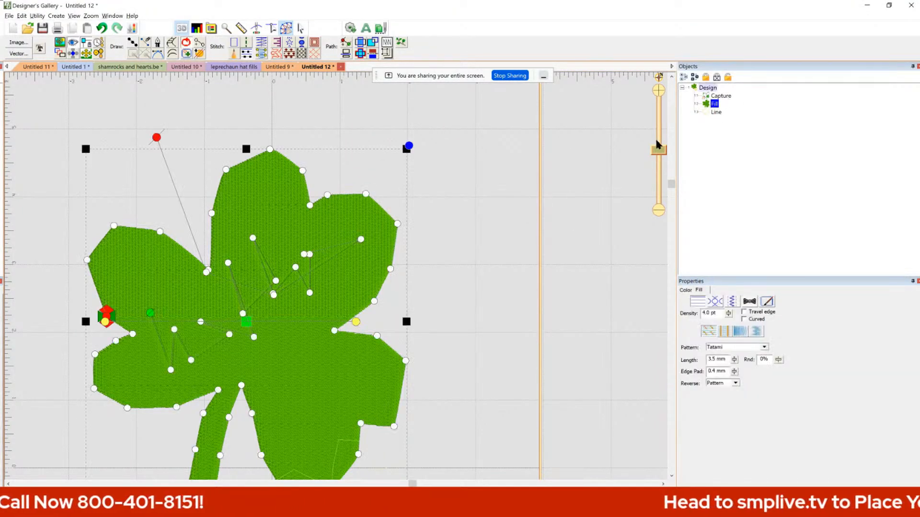
click(271, 44)
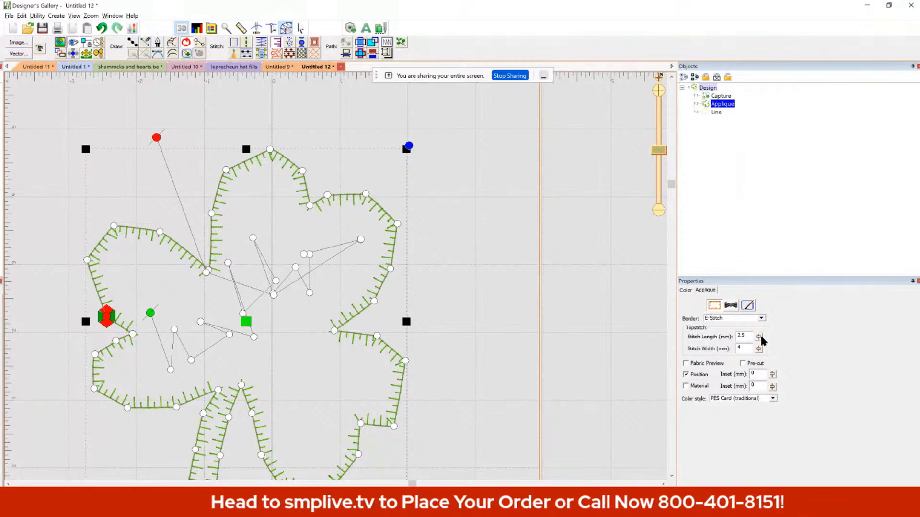
click(696, 364)
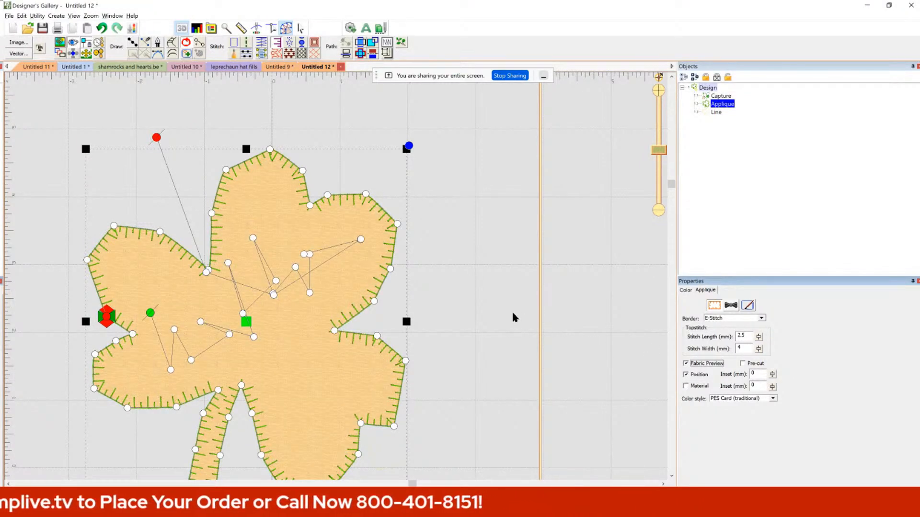
Delete the pale yellow line object below the shamrock and turn off the applique's fabric preview.
click(708, 113)
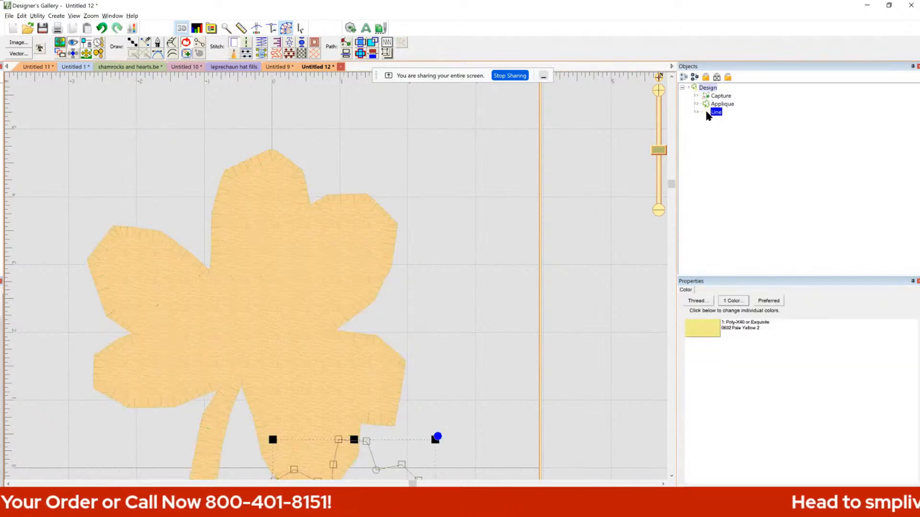
key(Delete)
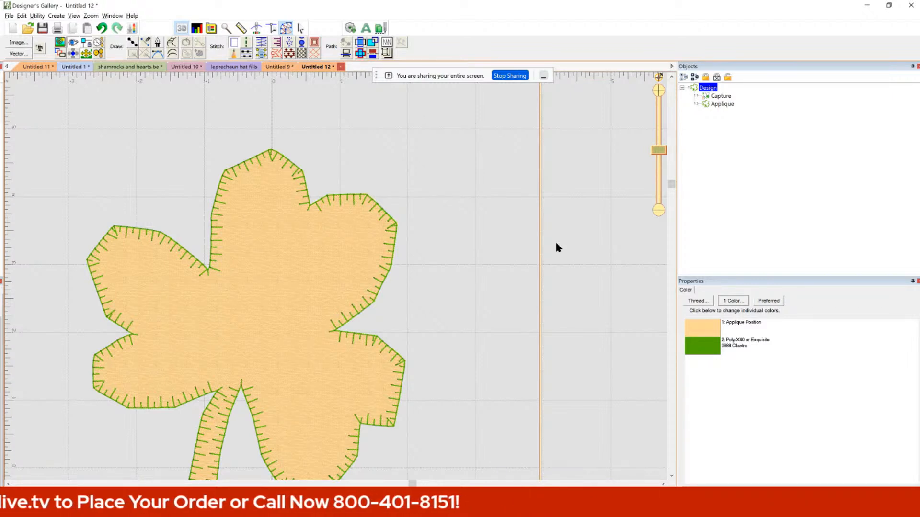
click(695, 105)
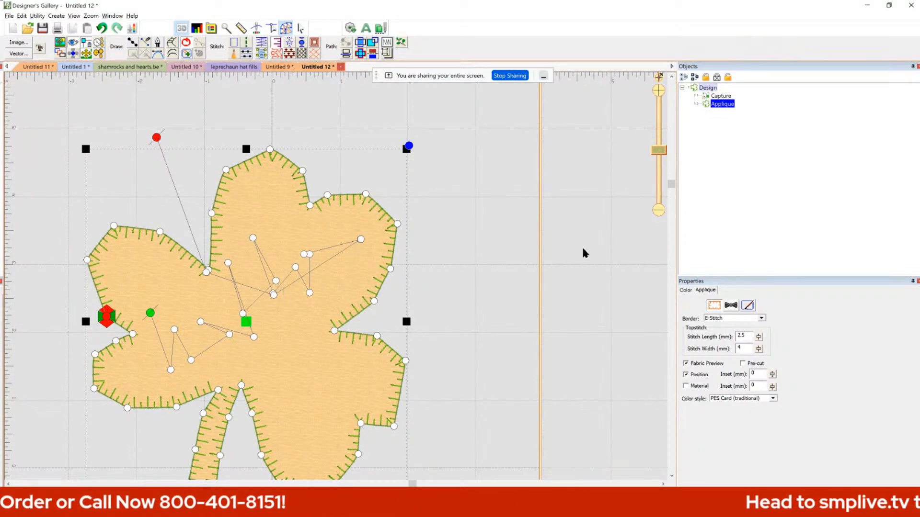
click(695, 364)
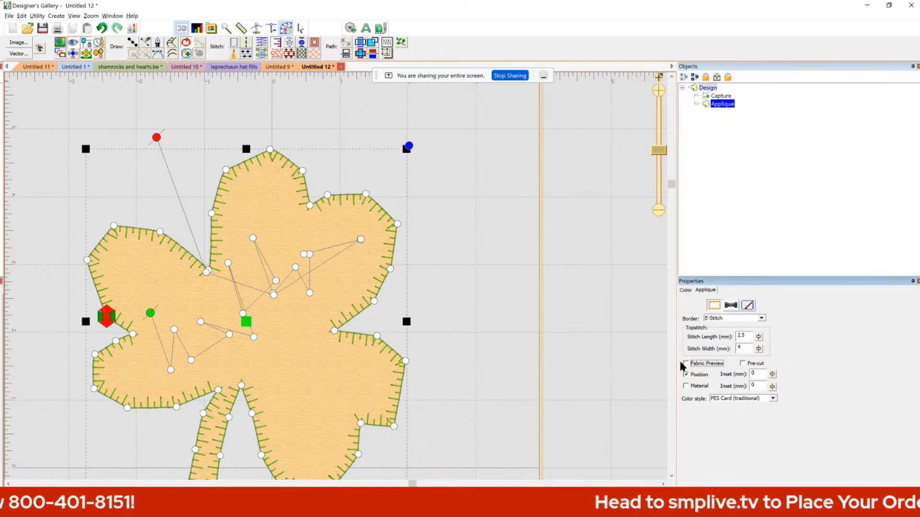